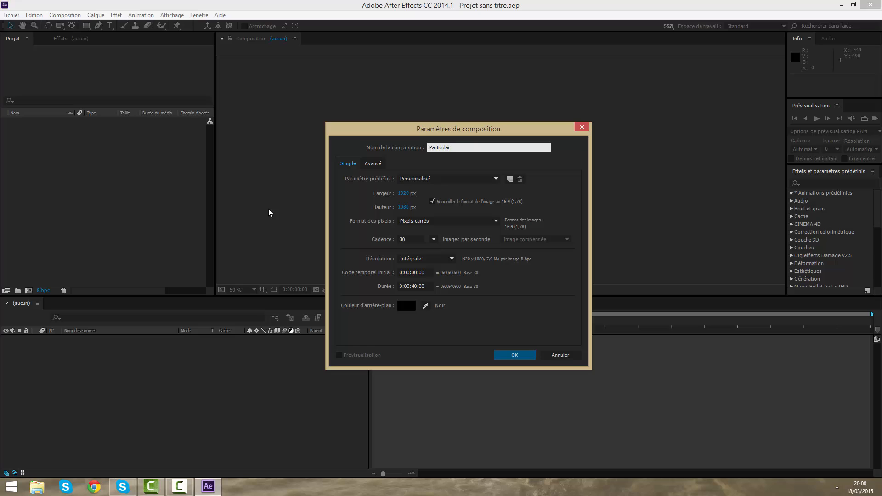
- Create the 1920 × 1080, 30 fps composition Particular and set its duration to 0:00:20:00
key(Return)
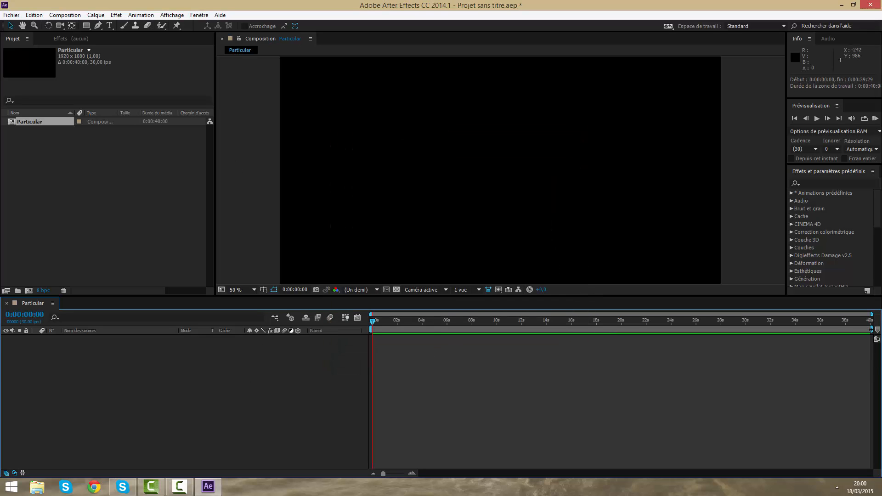
right_click(33, 120)
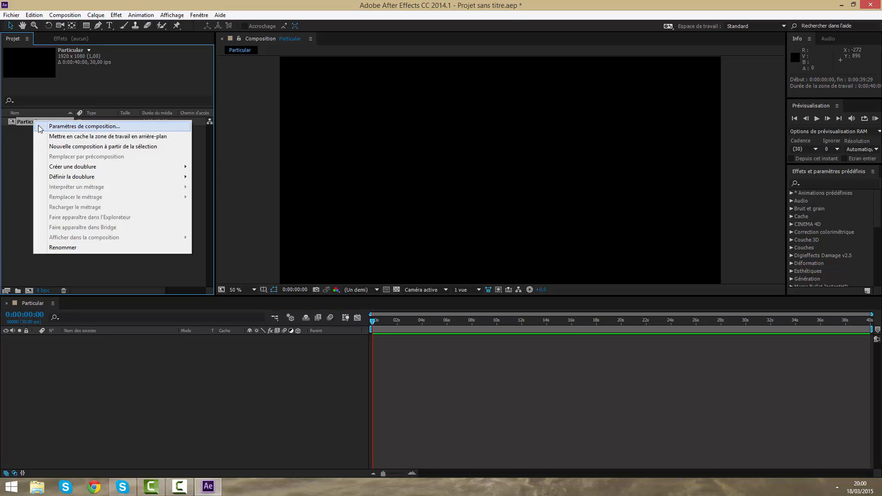
click(50, 125)
click(413, 285)
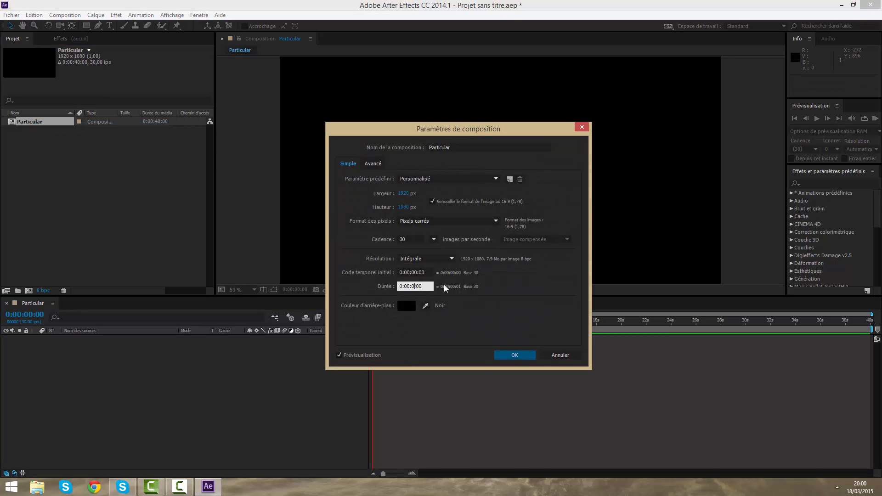
text(2000)
key(Return)
drag(423, 321, 382, 323)
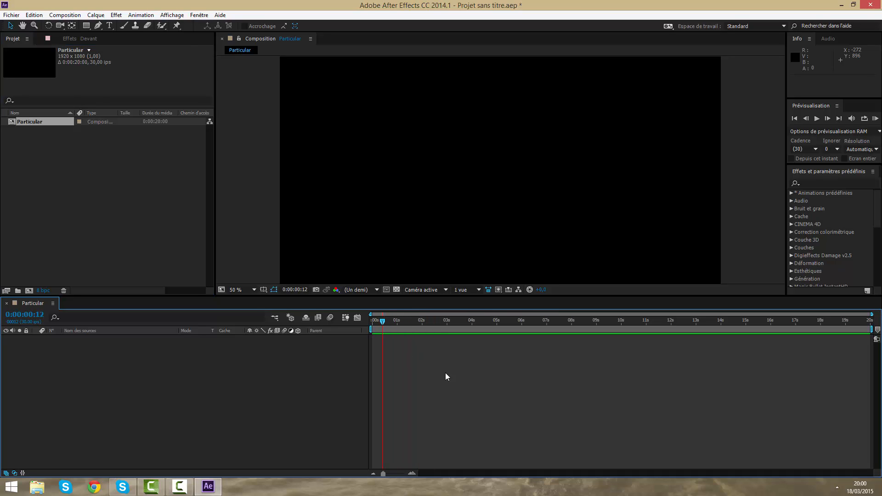
click(64, 236)
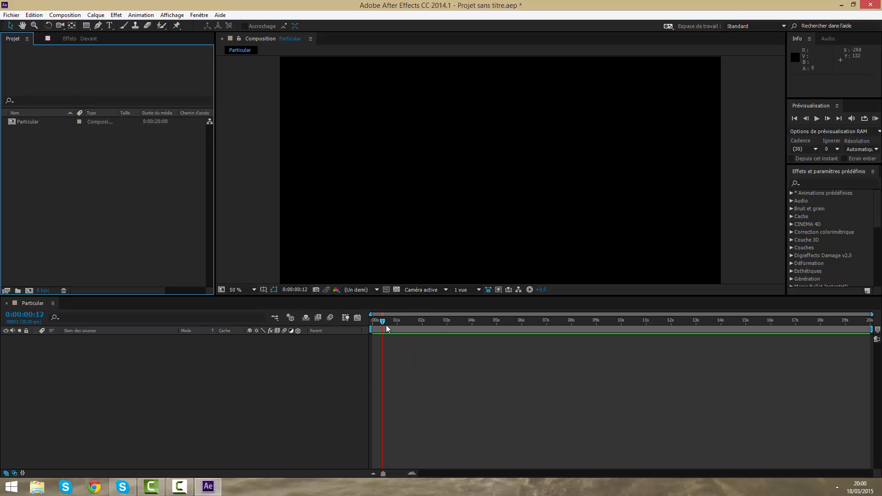
drag(421, 334, 380, 321)
- Add a white 1920 × 1080 solid named BG to the Particular composition
right_click(394, 360)
mouse_move(405, 366)
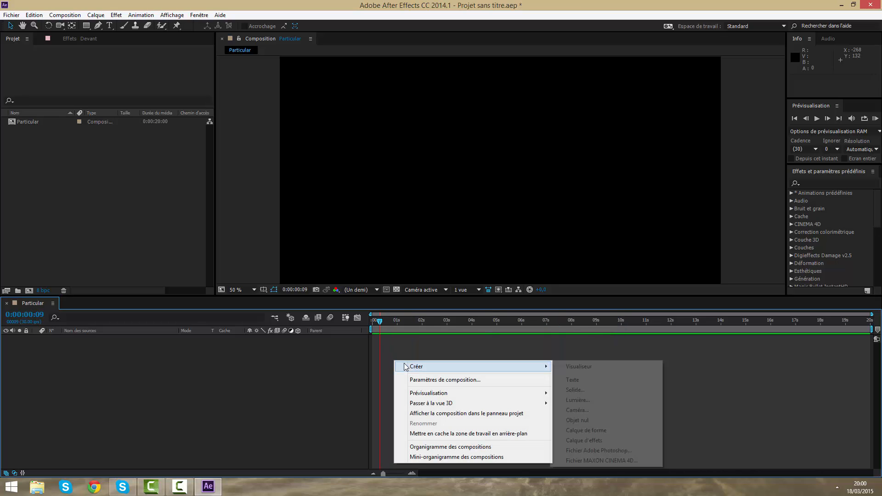
click(582, 390)
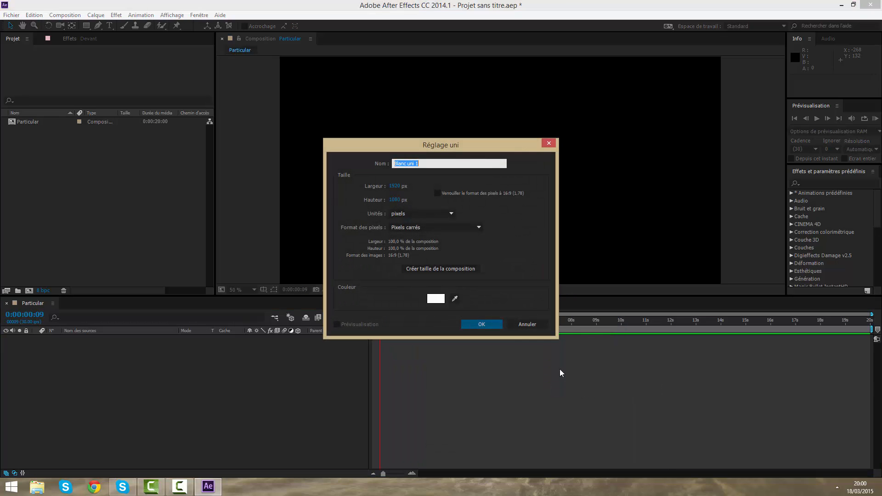
click(436, 300)
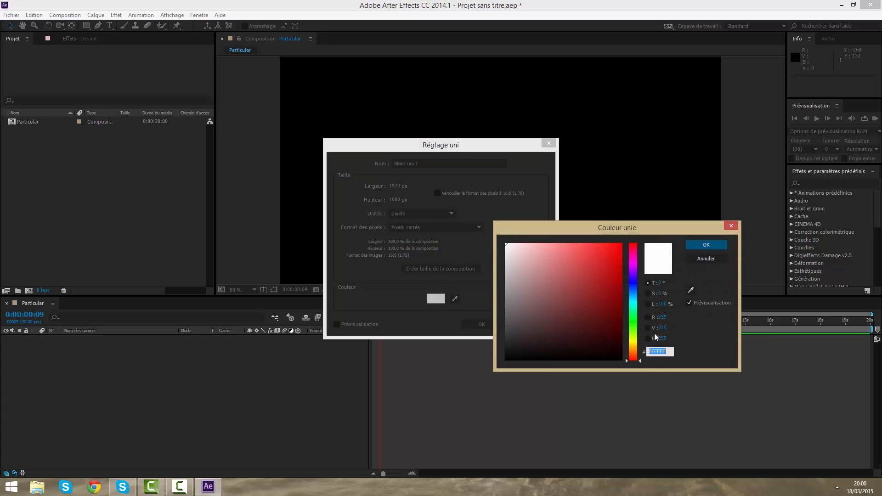
click(694, 259)
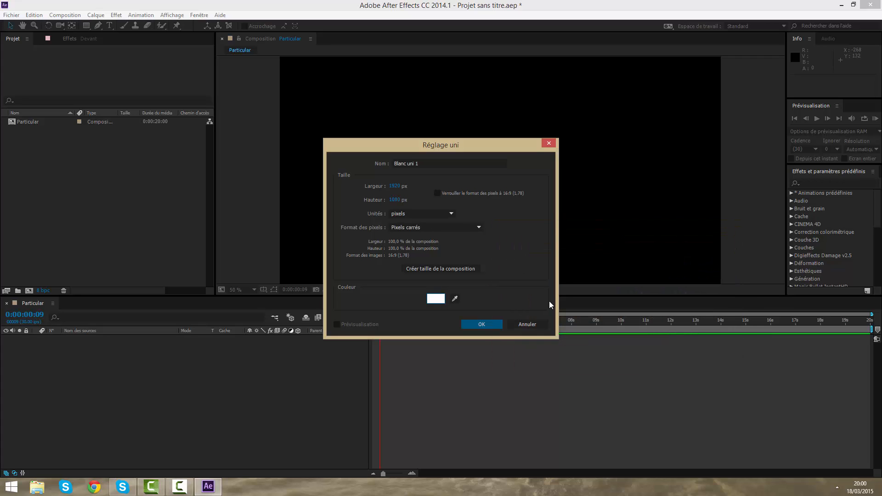
click(463, 163)
text(BG)
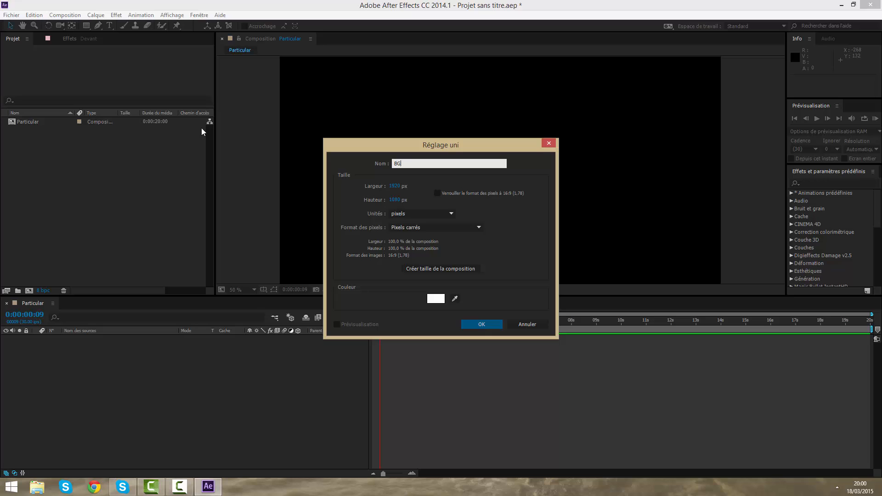
key(Return)
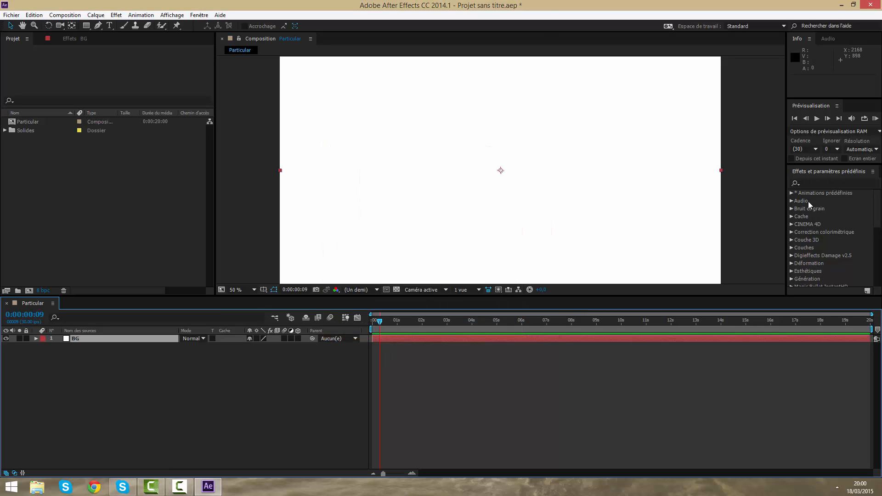
- Apply the Gamme des dégradés effect to the BG layer and set the gradient type to Radial
click(808, 183)
text(Dégra)
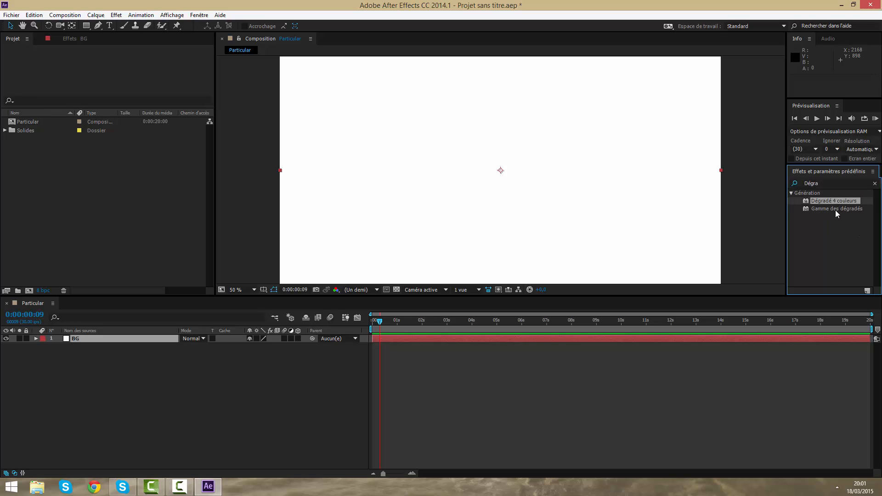
drag(835, 210, 551, 339)
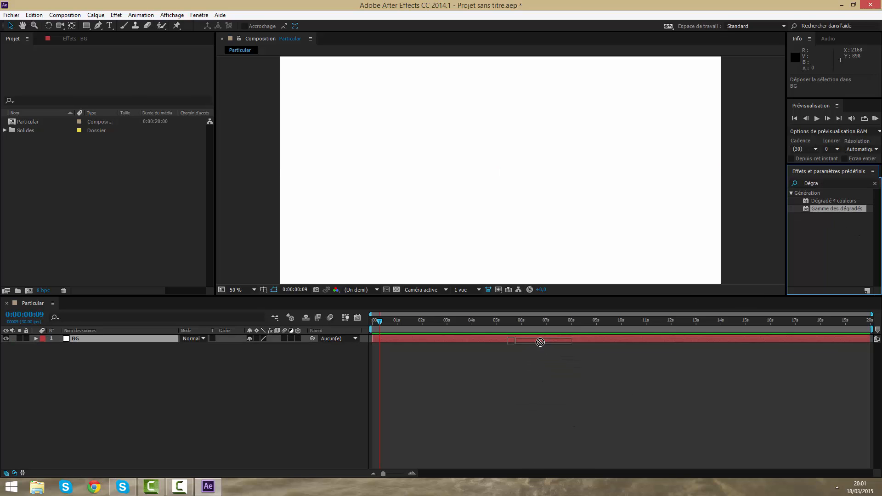
click(129, 97)
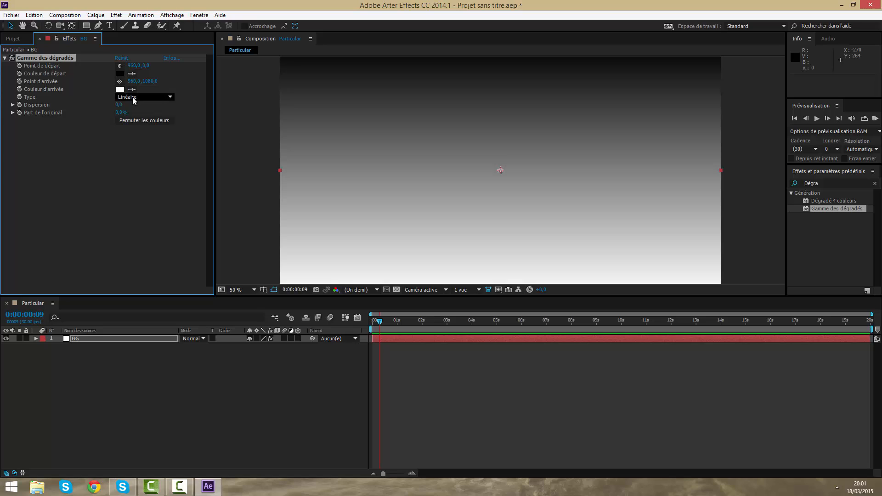
click(139, 117)
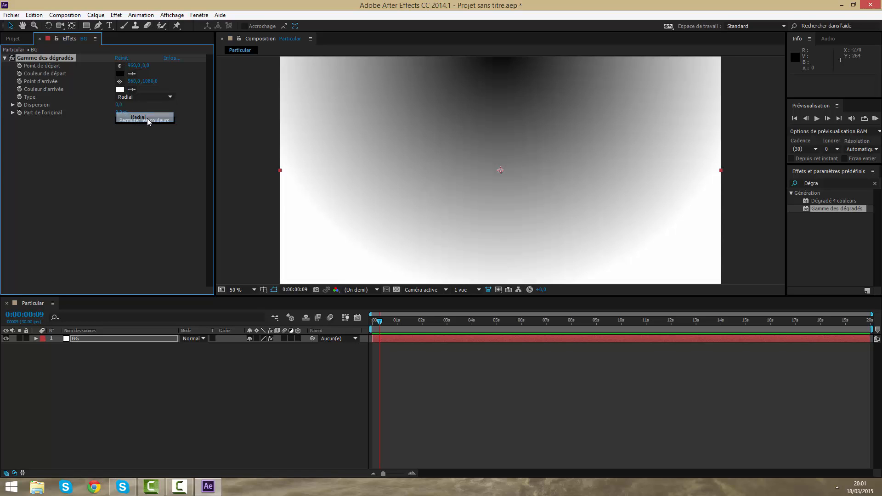
- Set the end colour of the BG layer's radial gradient to black (000000)
key(comma)
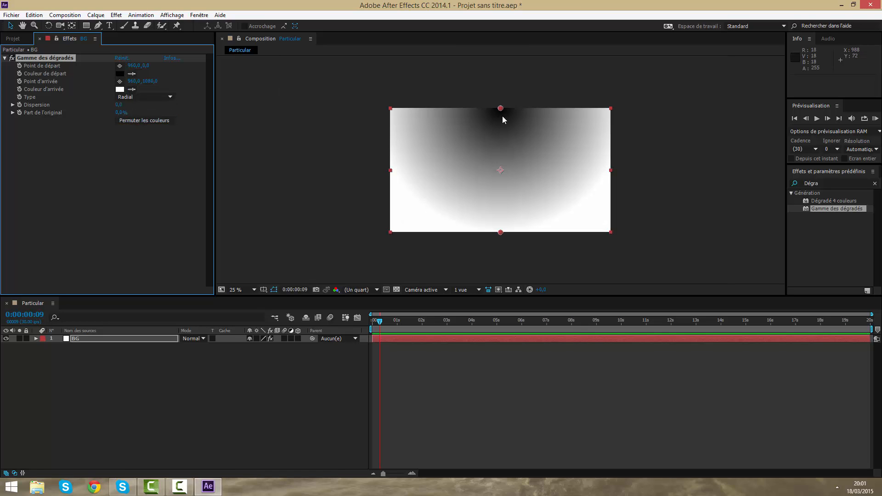
click(120, 89)
click(506, 301)
drag(436, 433, 433, 432)
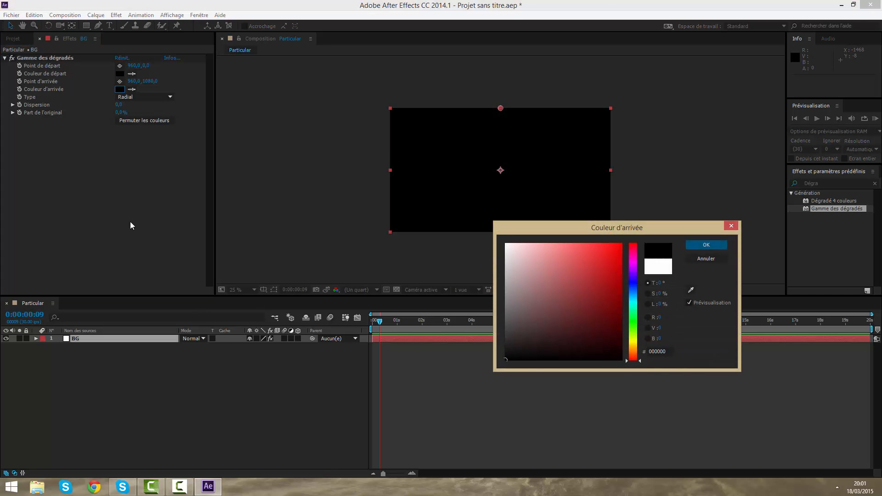
key(Return)
- Set the start colour of the BG layer's gradient to bright blue (007EFF)
click(120, 74)
drag(633, 291, 631, 214)
drag(632, 290, 636, 295)
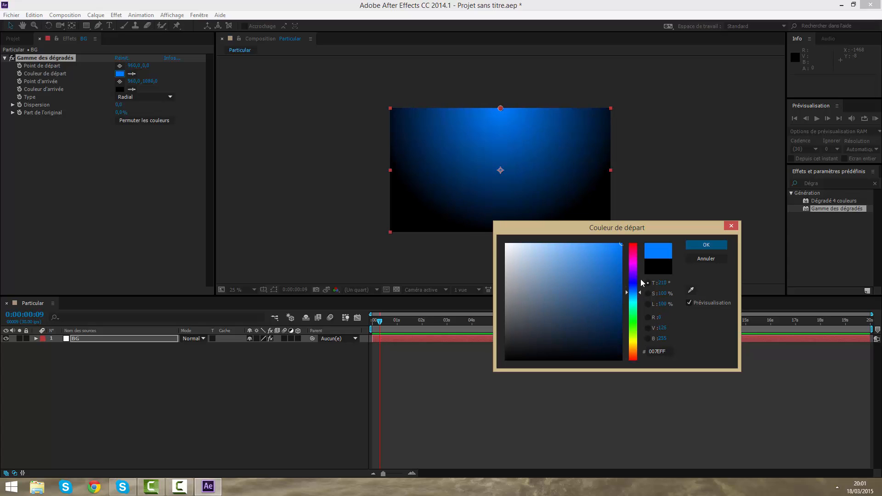
click(719, 246)
scroll(490, 229, up, 2)
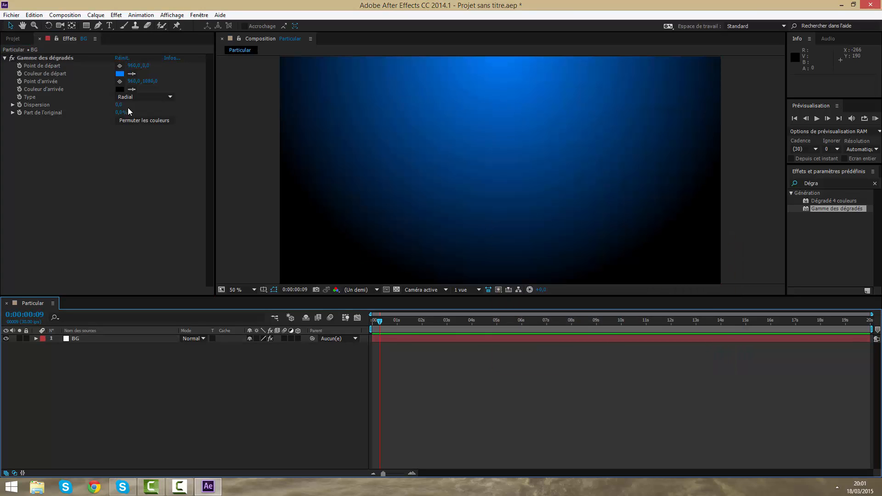
- Reduce the opacity of the BG layer to about 54%
click(384, 339)
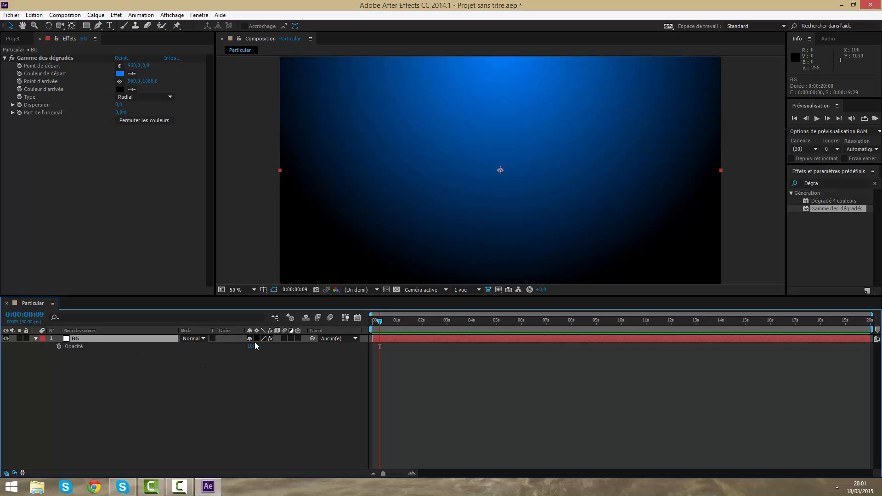
drag(255, 346, 232, 350)
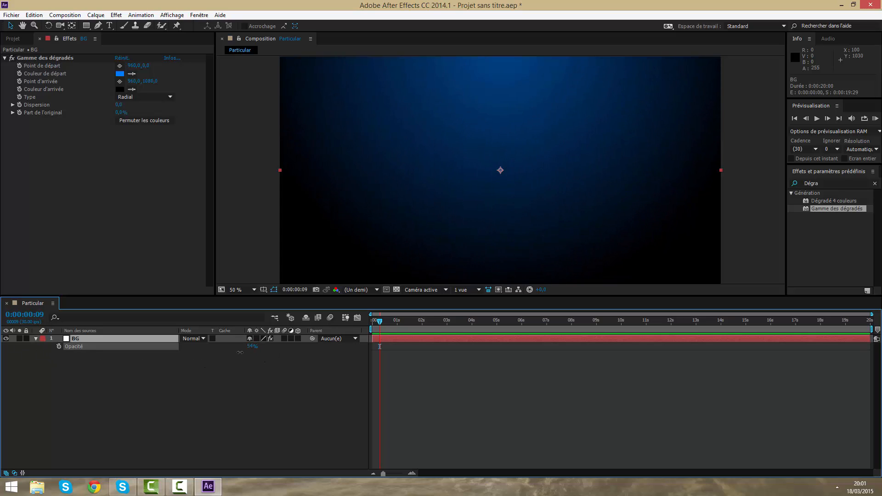
click(461, 388)
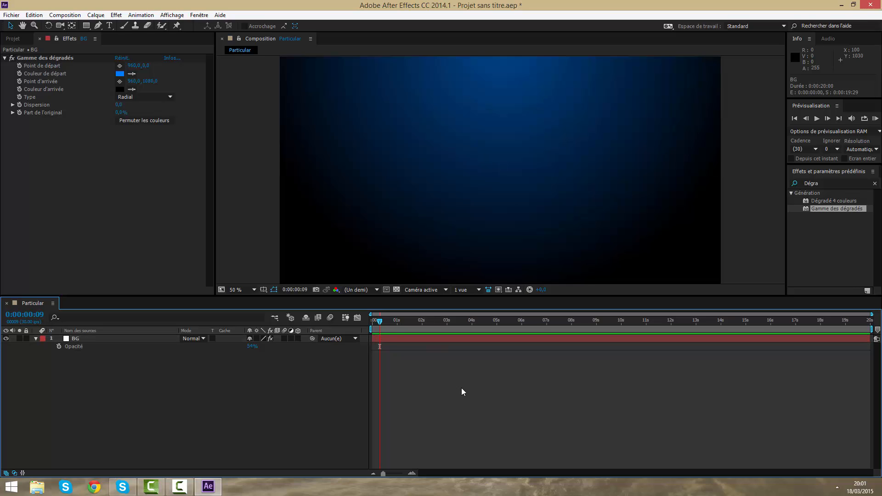
- Fit the composition preview to its viewer and enlarge the viewer's height slightly at the timeline's expense
click(253, 289)
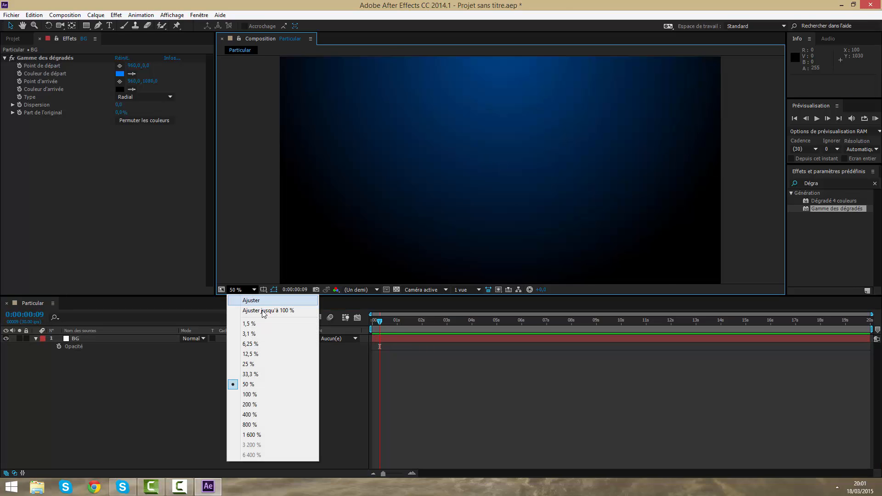
click(244, 300)
drag(432, 299, 434, 318)
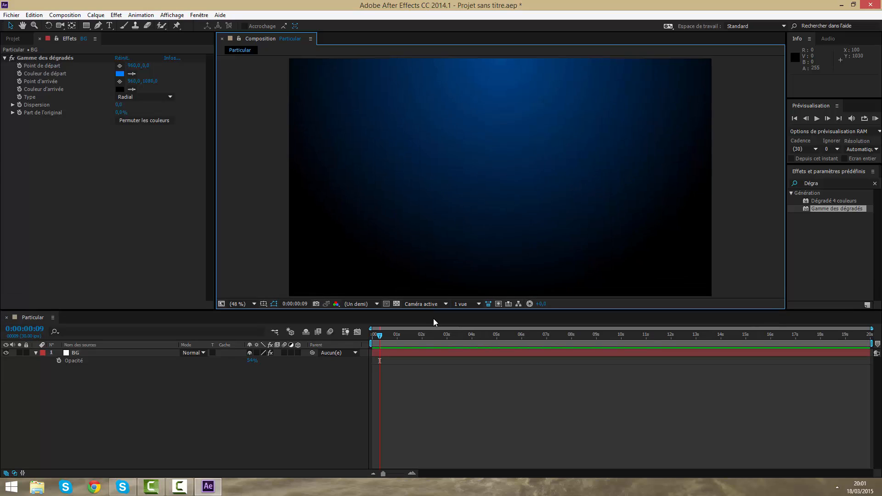
- Collapse the BG layer's properties and add a white full-size solid named Particule 1
right_click(443, 366)
click(36, 351)
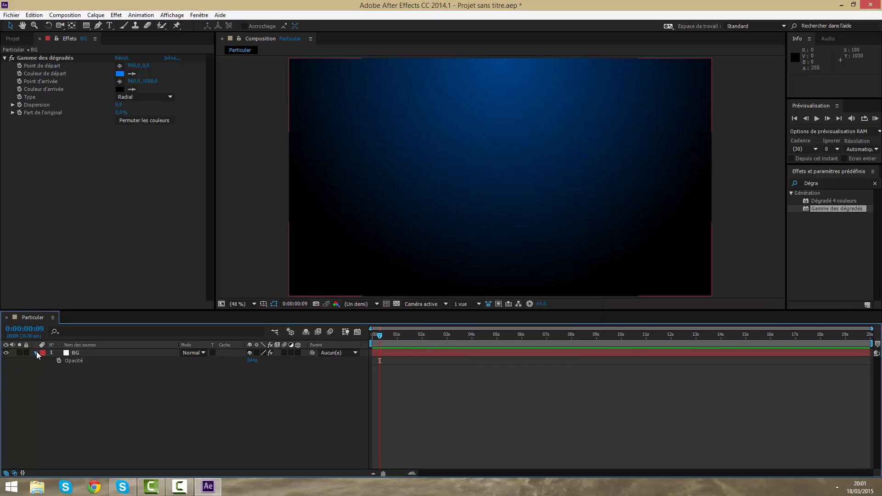
click(36, 353)
right_click(485, 404)
mouse_move(523, 308)
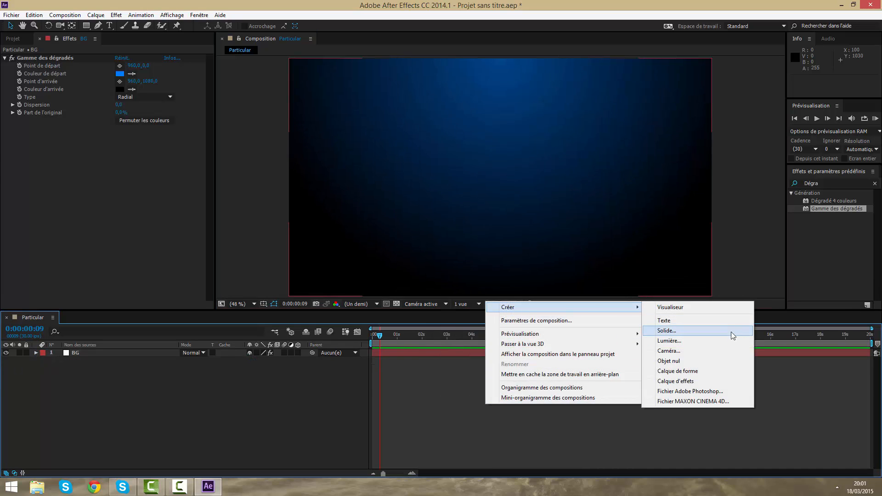
click(725, 333)
text(Particule 1)
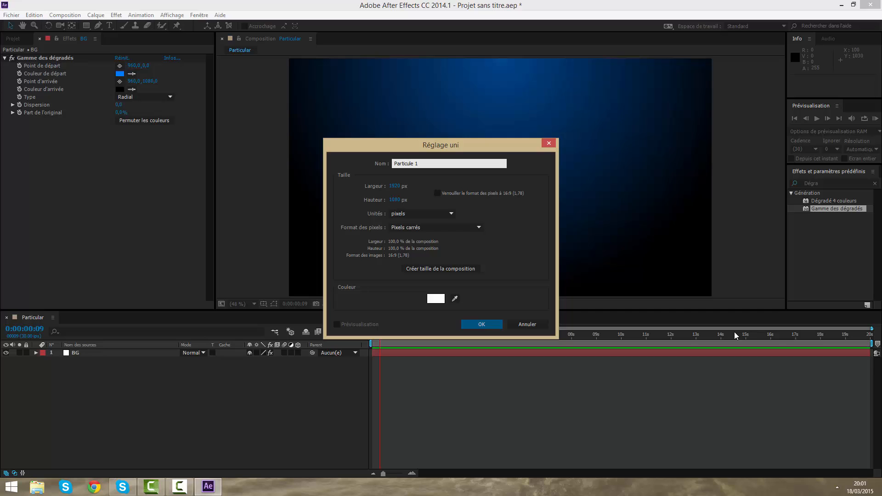
key(Return)
- Apply the Trapcode Particular effect to the Particule 1 layer and return the playhead to 0:00:00:00
right_click(513, 357)
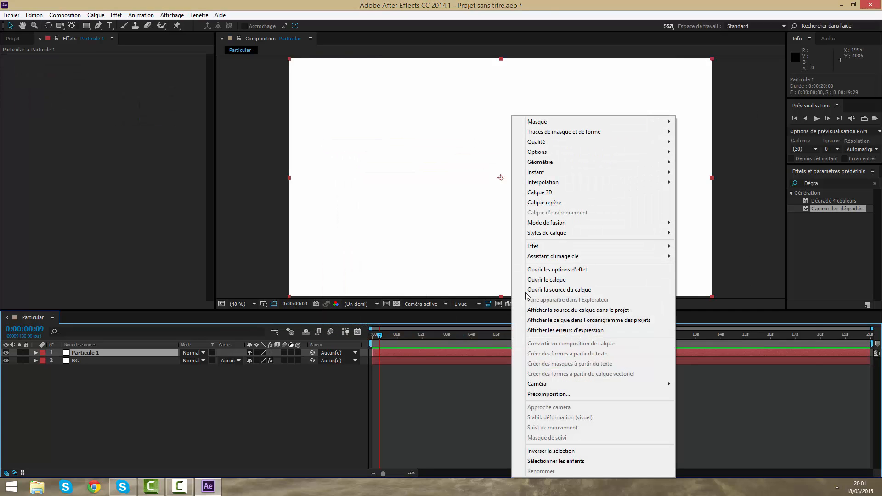
mouse_move(574, 245)
mouse_move(732, 469)
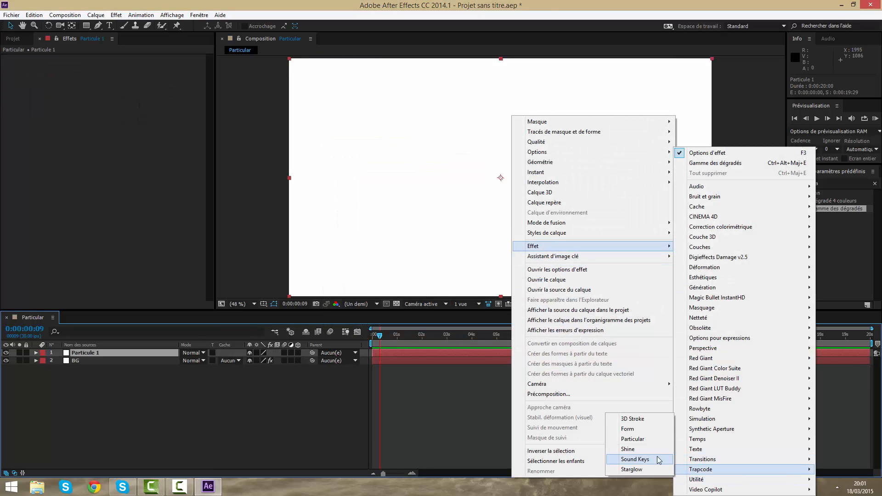
click(633, 439)
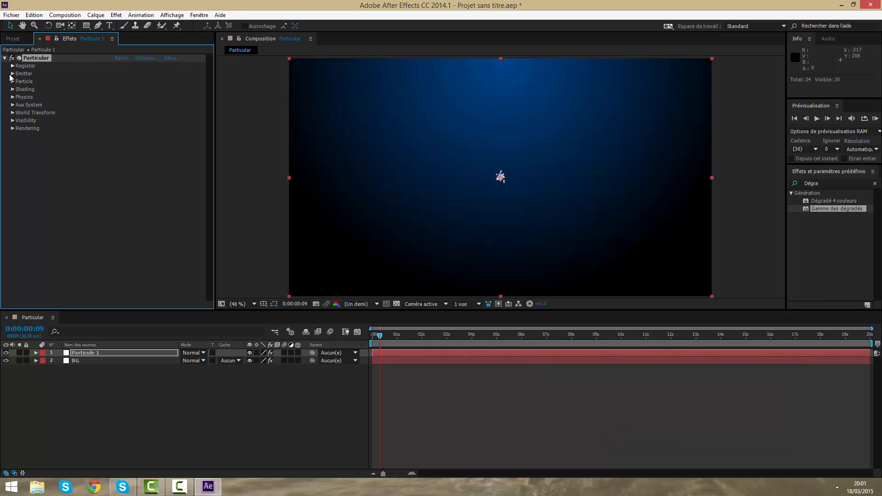
drag(385, 339, 338, 343)
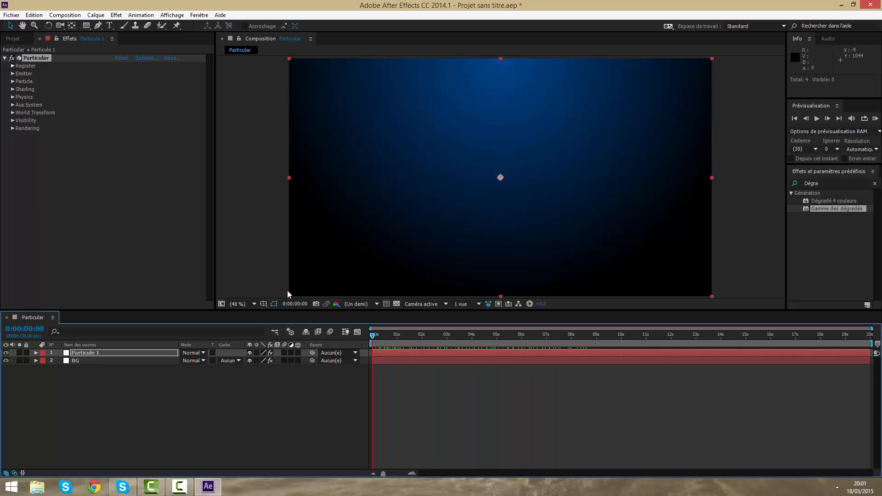
right_click(417, 423)
mouse_move(449, 326)
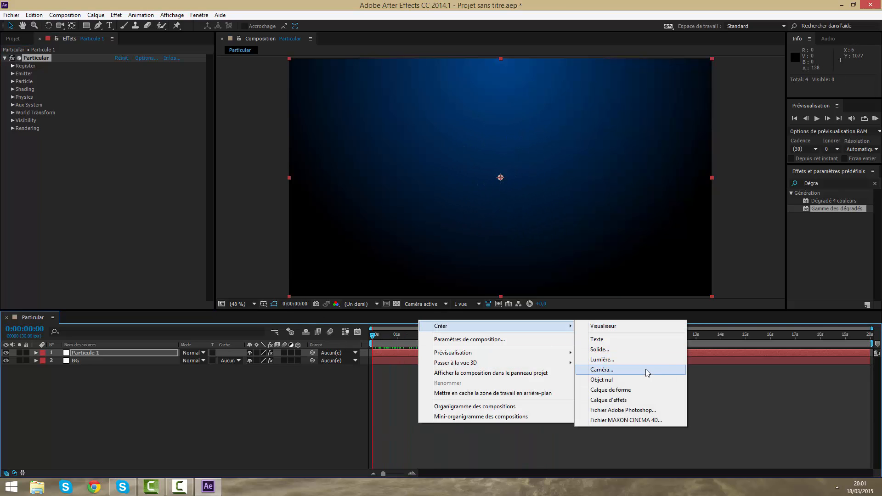
click(638, 360)
drag(751, 142, 666, 134)
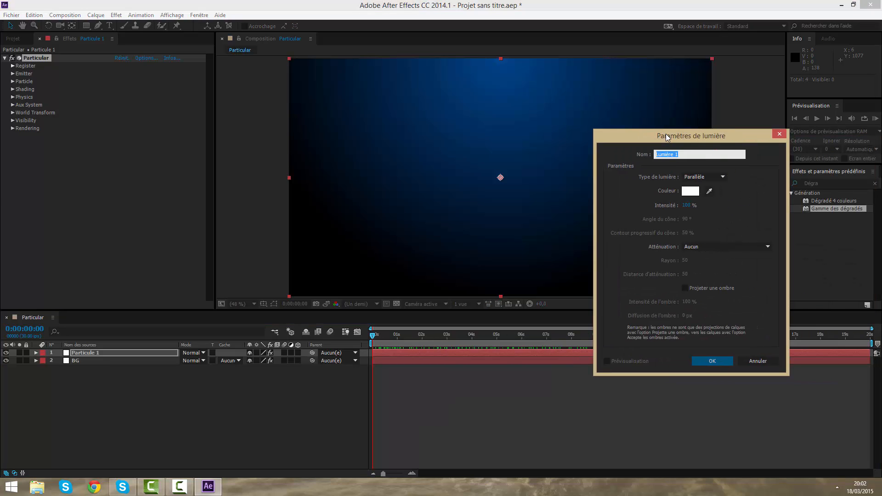
click(780, 135)
- Add a white Parallel light named Emitter with 100% intensity and no falloff to the composition
right_click(544, 418)
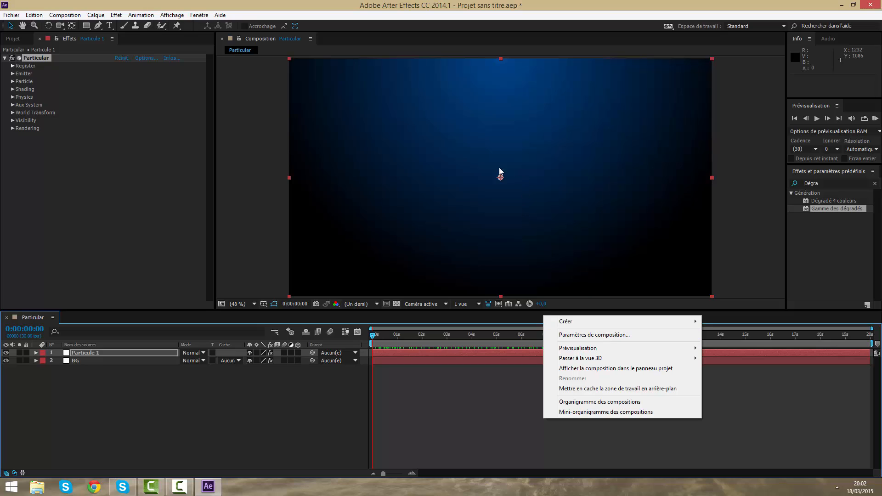
click(491, 404)
right_click(461, 399)
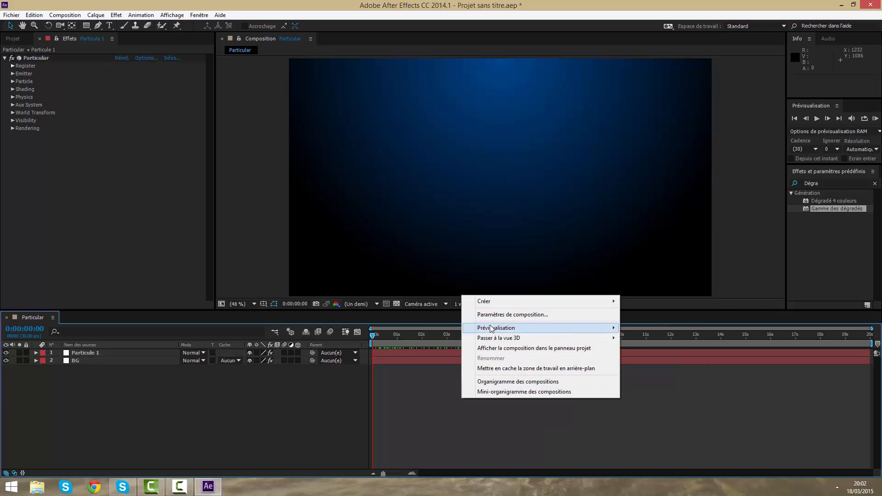
mouse_move(493, 303)
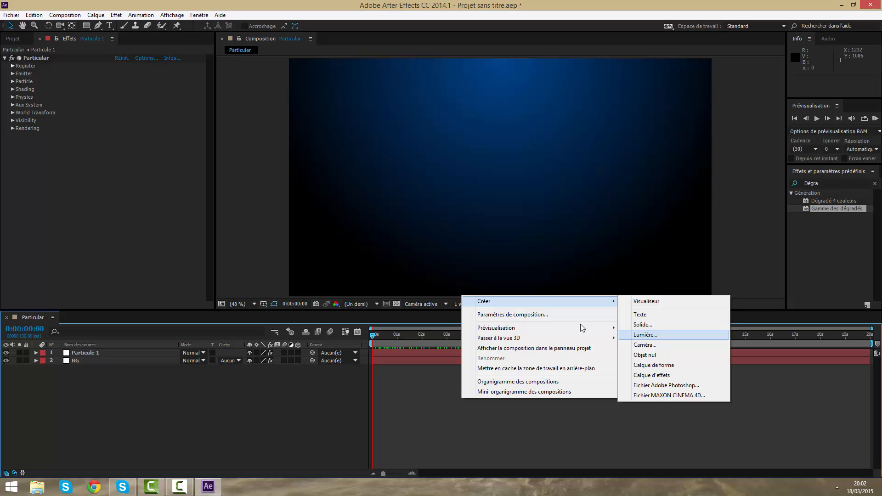
click(456, 404)
right_click(456, 404)
mouse_move(511, 307)
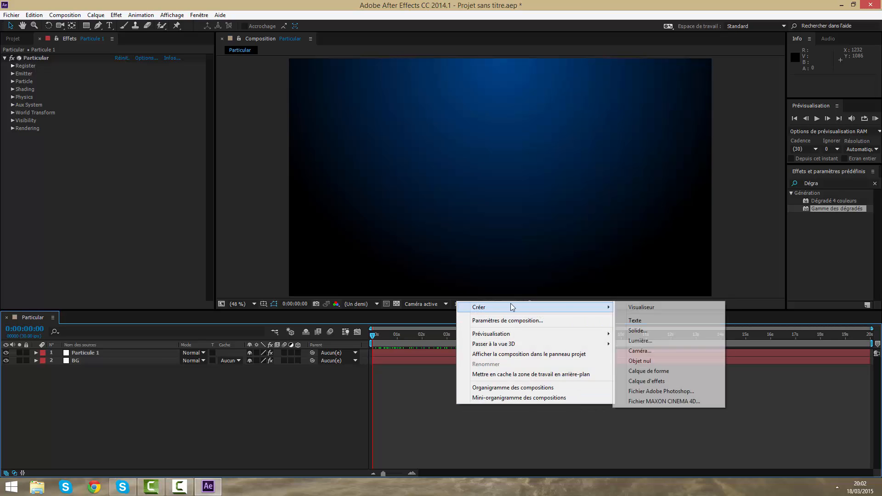
click(640, 340)
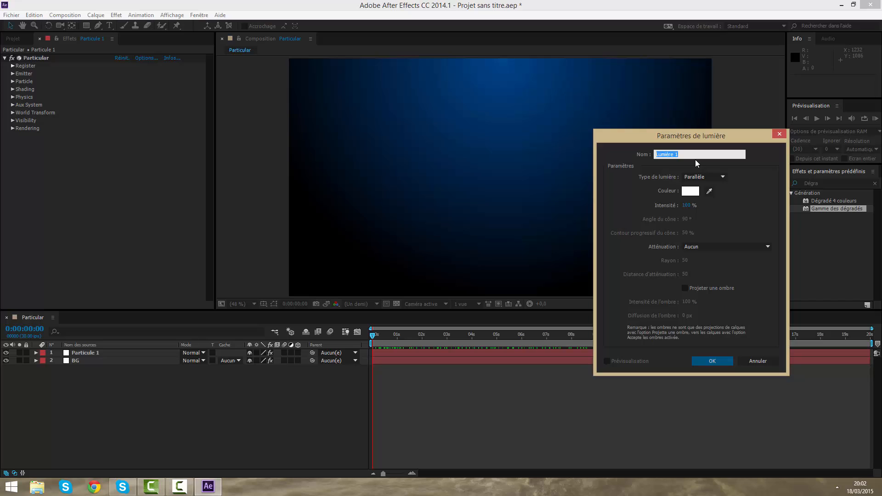
text(Emitter)
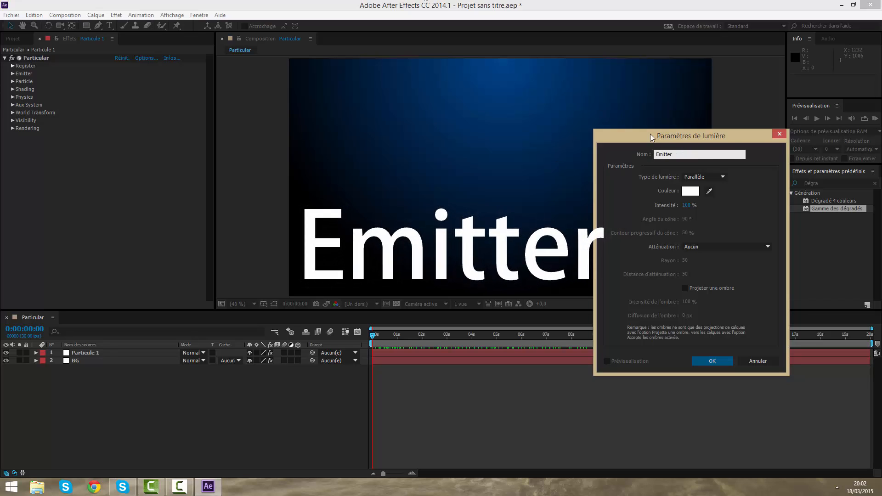
drag(650, 134, 590, 100)
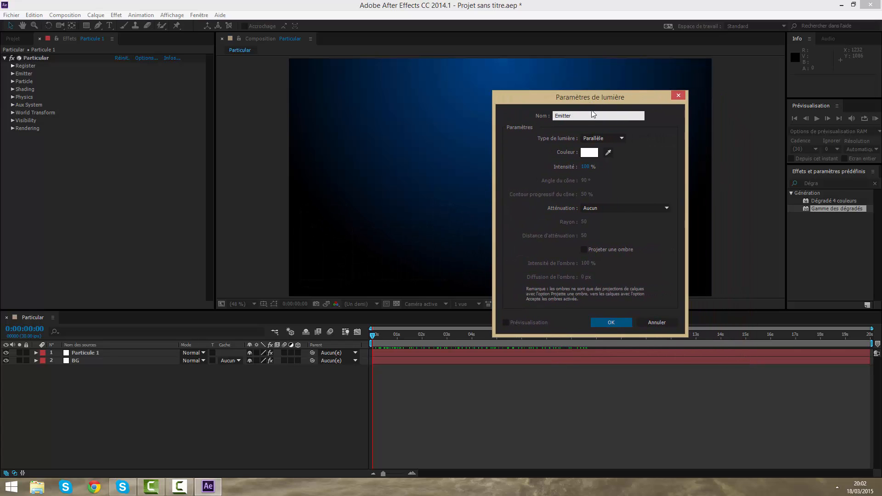
click(610, 322)
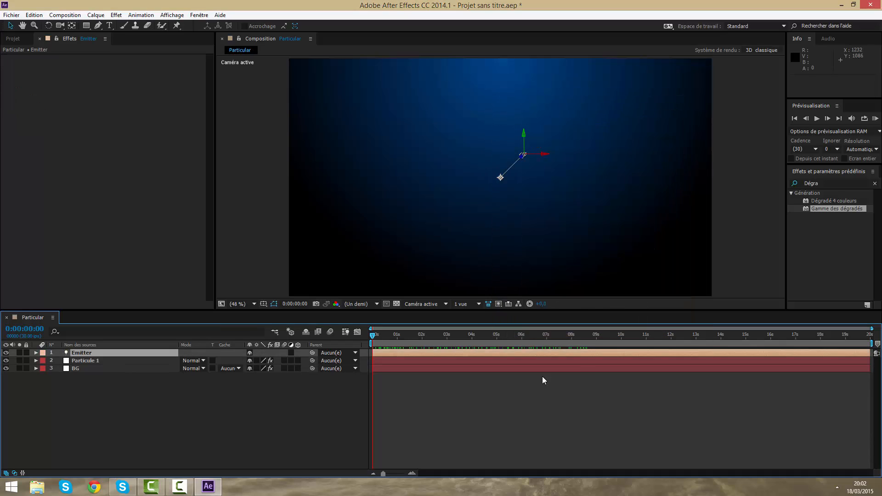
- Place the Emitter light outside the frame's lower-left corner and keyframe its position at 0:00:00:00
click(400, 335)
drag(403, 335, 360, 338)
scroll(528, 157, down, 2)
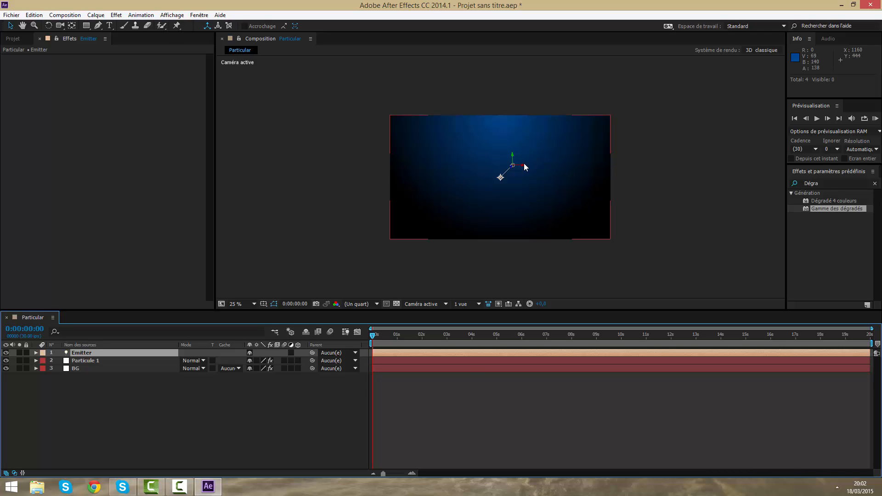
drag(524, 168, 337, 256)
key(p)
click(59, 360)
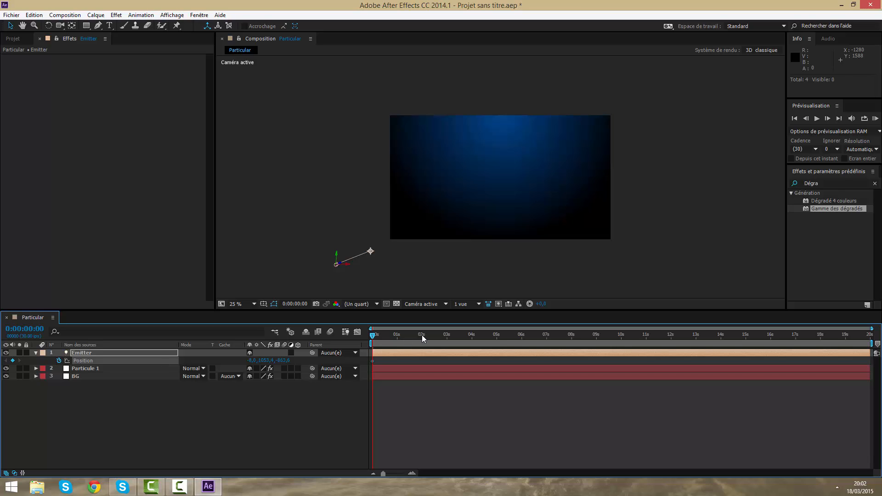
- Keyframe the Emitter light beyond the frame's upper-right corner at 0:00:02:00 and shape its motion path into a curve with a slightly raised start point
click(422, 335)
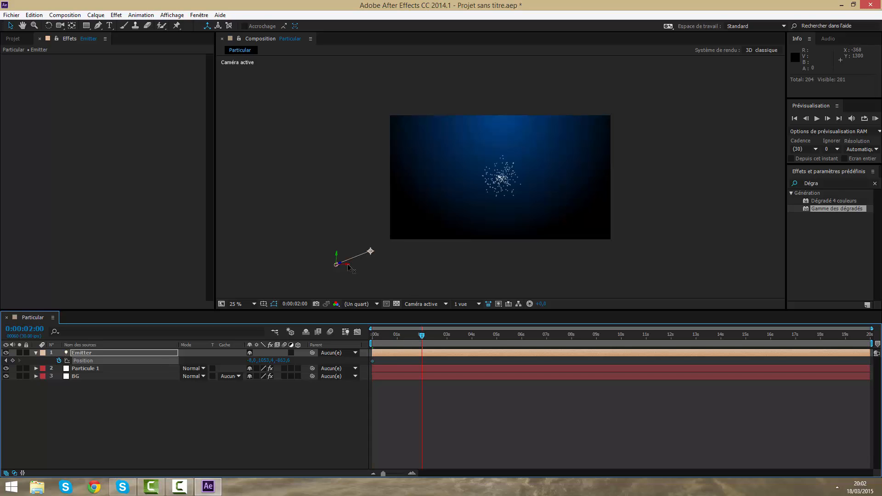
drag(349, 266, 599, 215)
drag(337, 264, 332, 256)
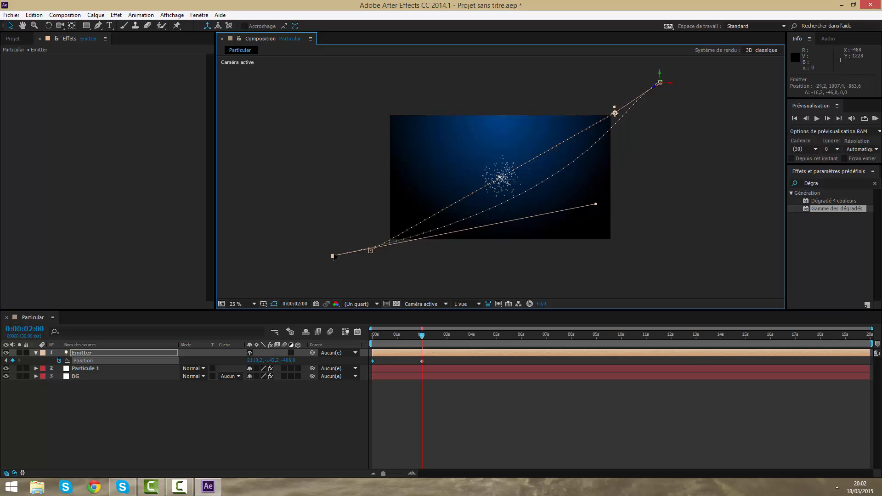
click(334, 292)
- With the playhead at 0:00:01:00, set the Emitter Type of Particule 1's Particular effect to Light(s)
drag(420, 335, 377, 320)
click(396, 334)
scroll(500, 176, up, 2)
click(85, 367)
click(12, 73)
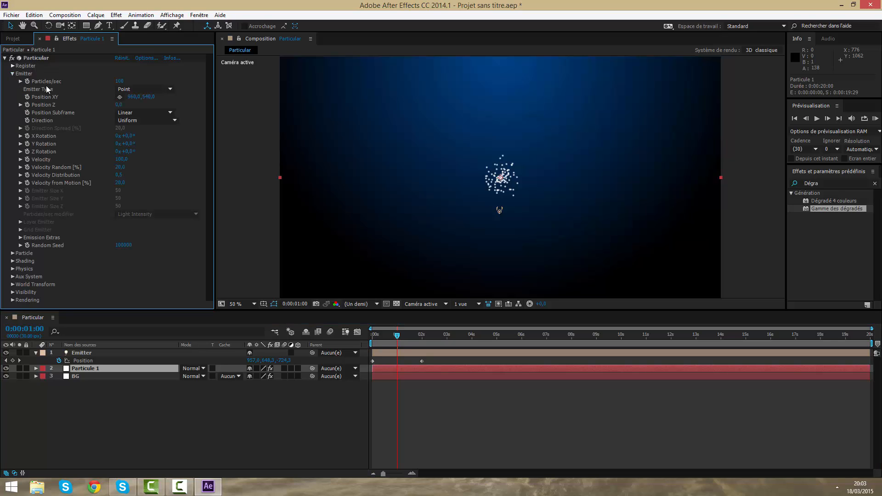
click(143, 89)
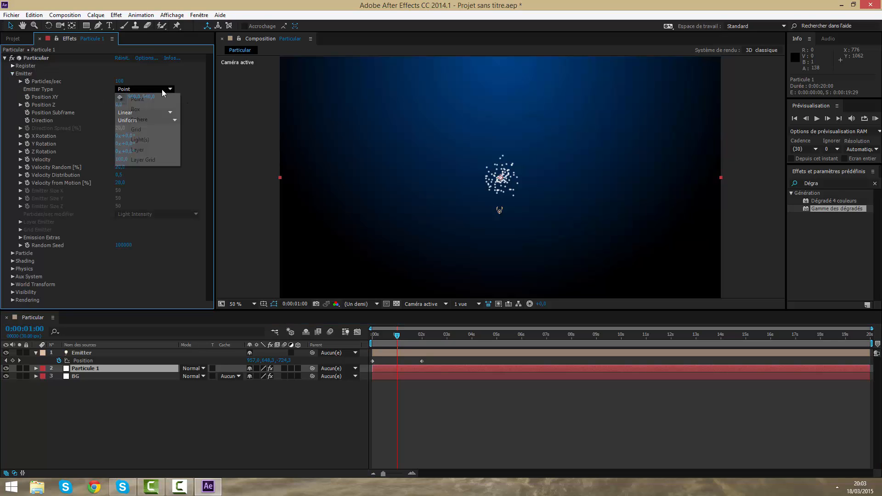
click(146, 140)
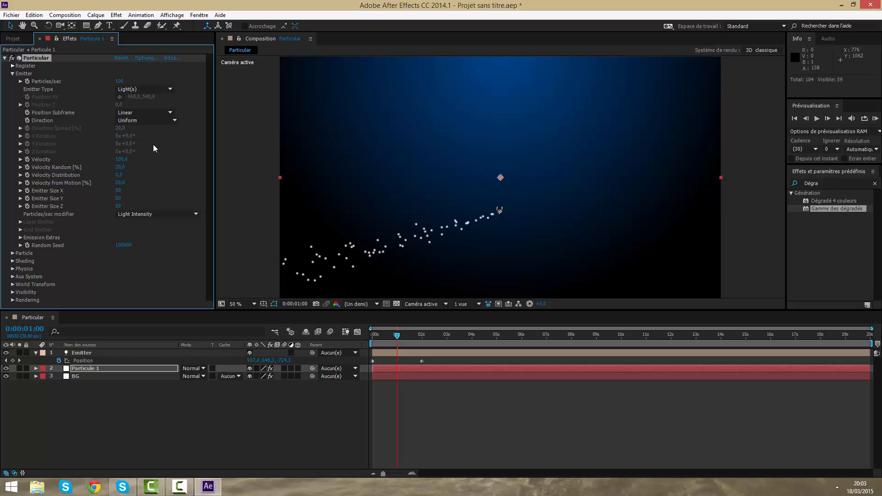
- Check the particle trail at 0:00:01:02, then set Particles/sec to 500 and Position Subframe to 10x Smooth
mouse_move(396, 336)
mouse_down()
mouse_move(390, 338)
mouse_move(421, 329)
mouse_move(388, 326)
mouse_move(411, 325)
mouse_move(392, 326)
mouse_move(402, 337)
mouse_up()
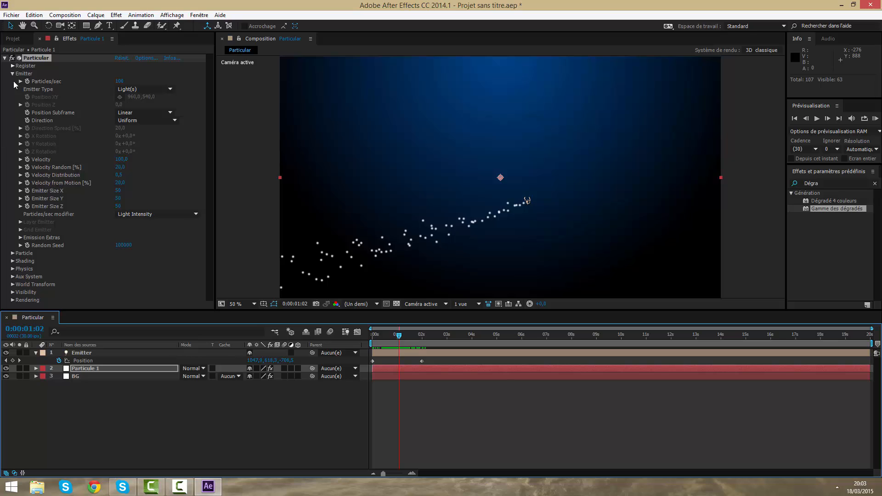
scroll(524, 216, up, 1)
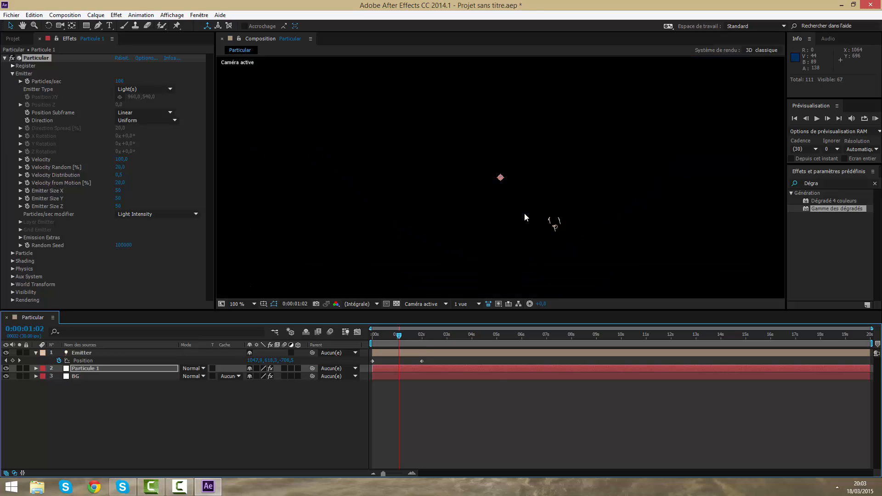
scroll(524, 216, down, 1)
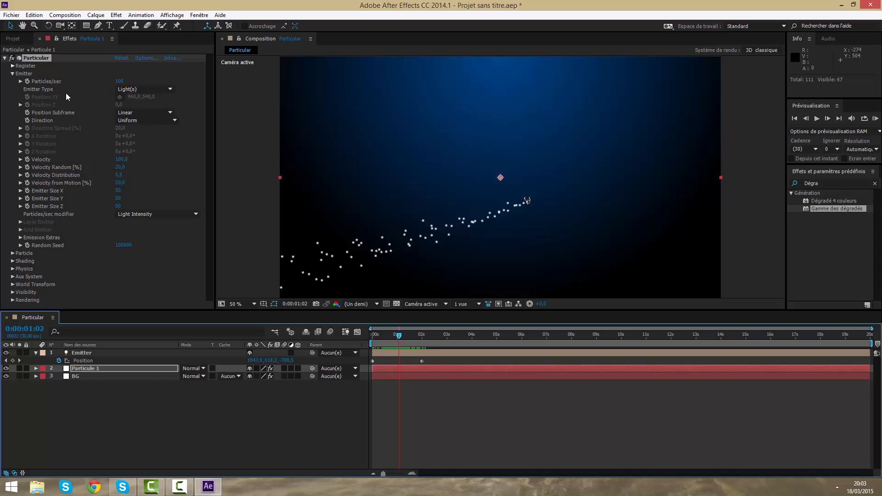
click(120, 81)
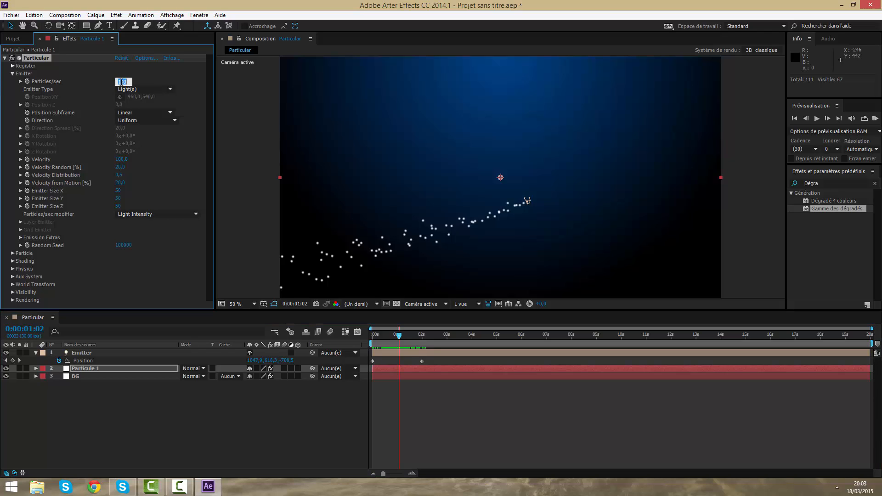
text(500)
key(Return)
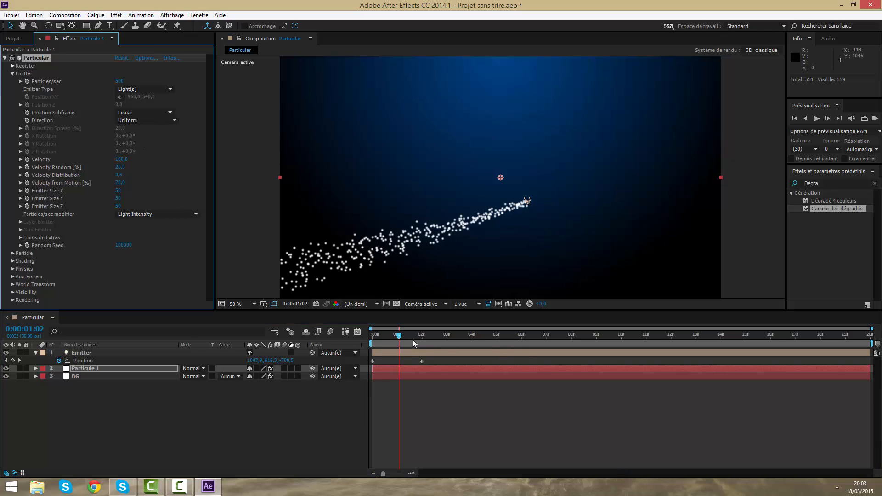
click(138, 113)
click(145, 142)
click(123, 114)
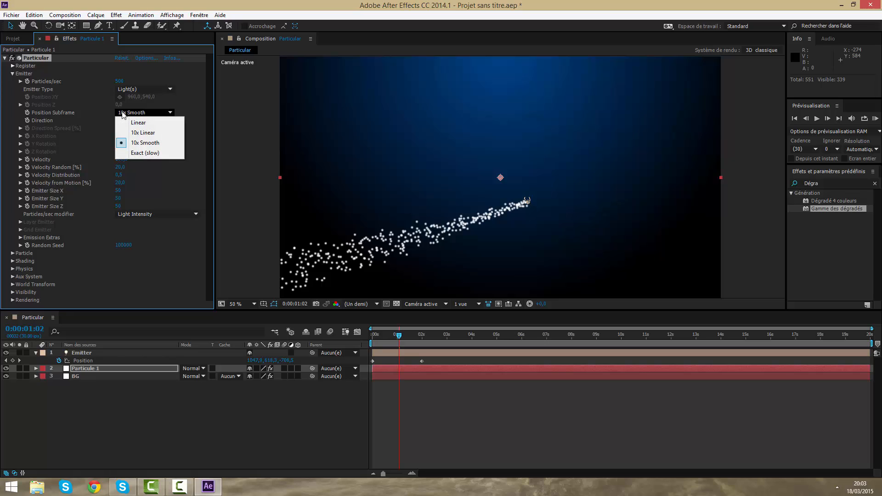
click(146, 168)
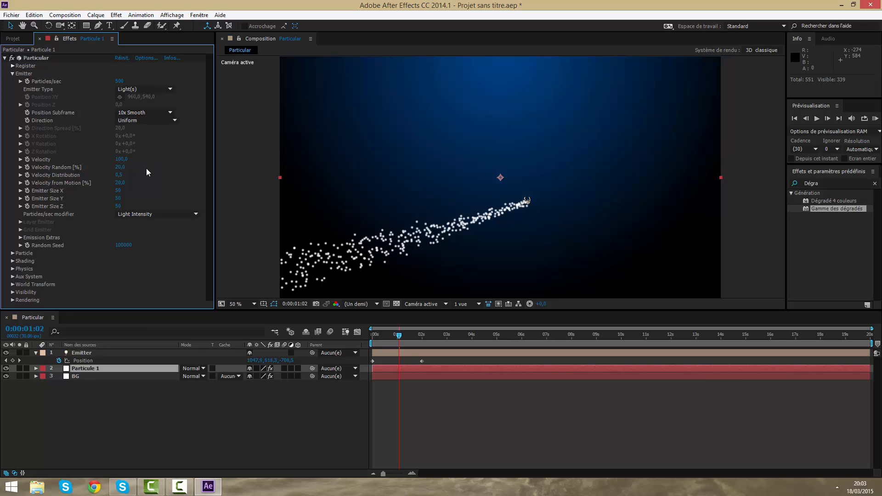
- Set Particular's Emitter Size X, Y and Z each to 1
click(118, 191)
text(1)
key(Return)
click(121, 198)
text(1)
key(Return)
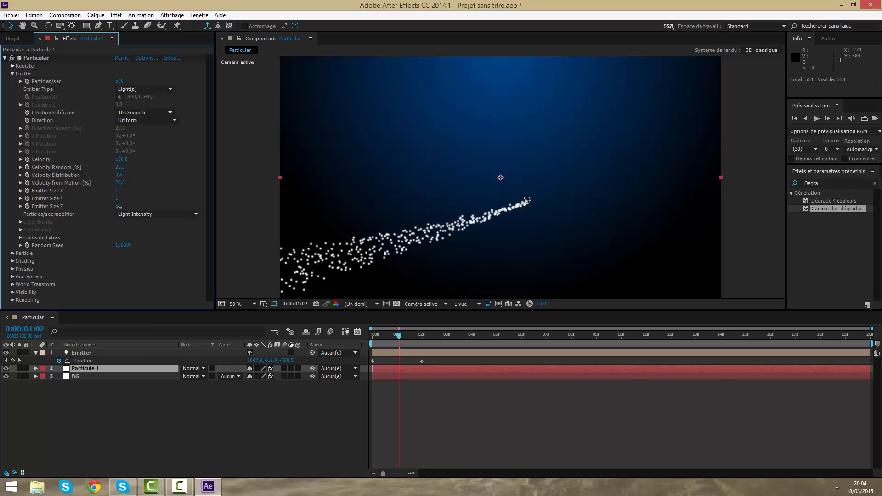
click(118, 206)
text(1)
key(Return)
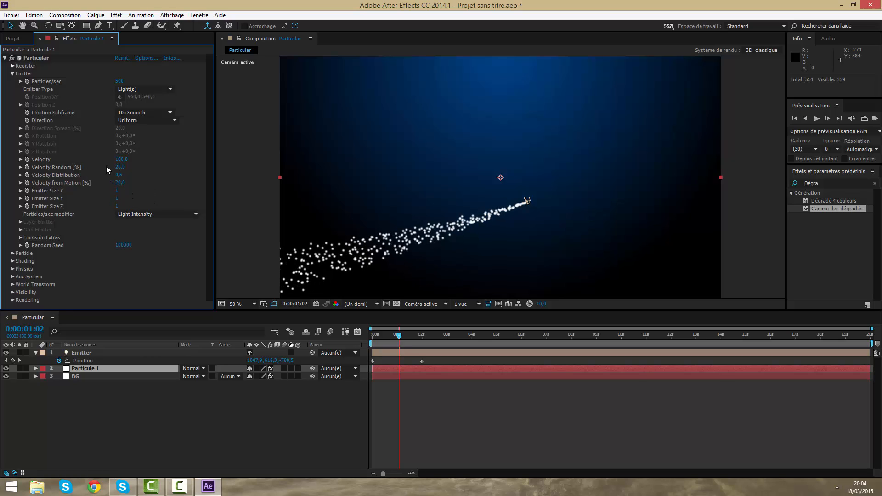
- Set the emitter's Velocity and Velocity Random to 0 and briefly play the preview
click(118, 159)
text(0)
key(Return)
click(119, 167)
text(0)
key(Return)
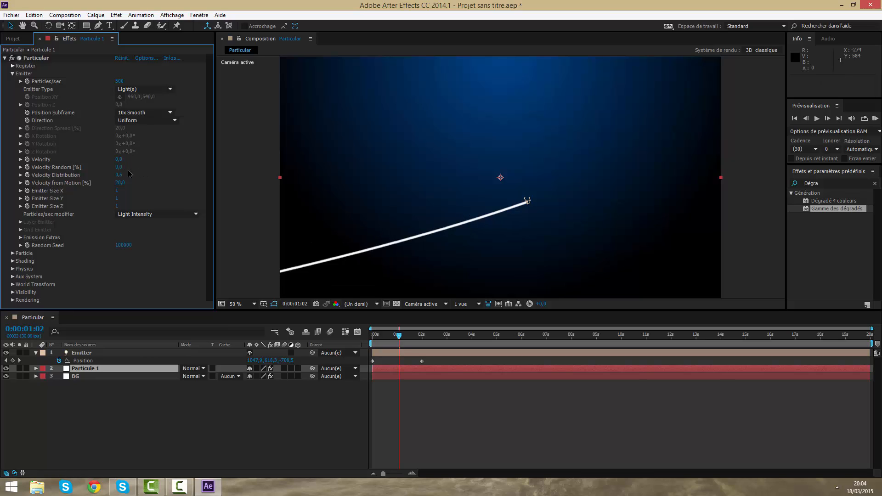
key(space)
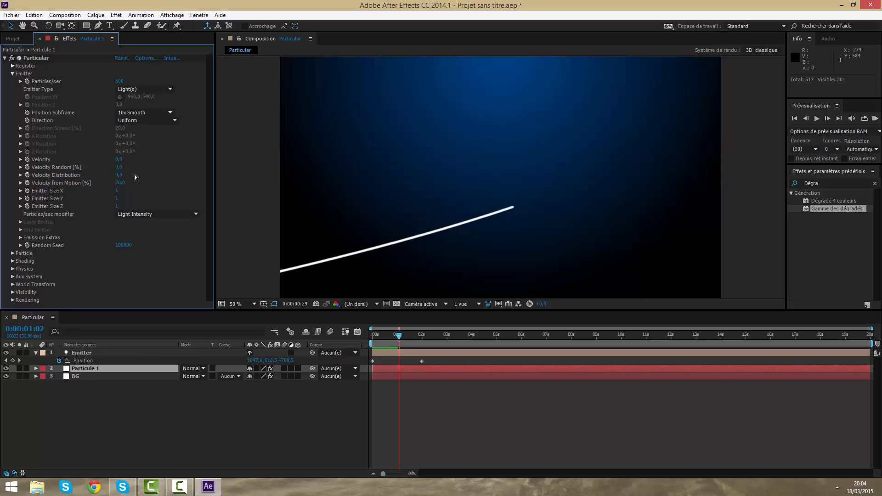
- Set the emitter's Velocity Distribution and Velocity from Motion to 0 and check the trail at 0:00:01:12
click(119, 175)
text(0)
key(Return)
click(121, 182)
text(0)
key(Return)
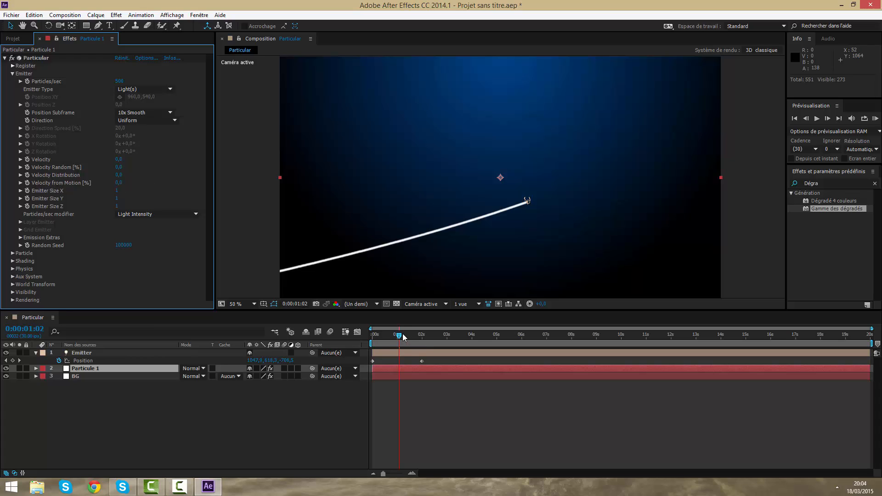
mouse_move(403, 337)
mouse_down()
mouse_move(419, 337)
mouse_move(388, 339)
mouse_move(422, 344)
mouse_move(396, 349)
mouse_move(406, 352)
mouse_up()
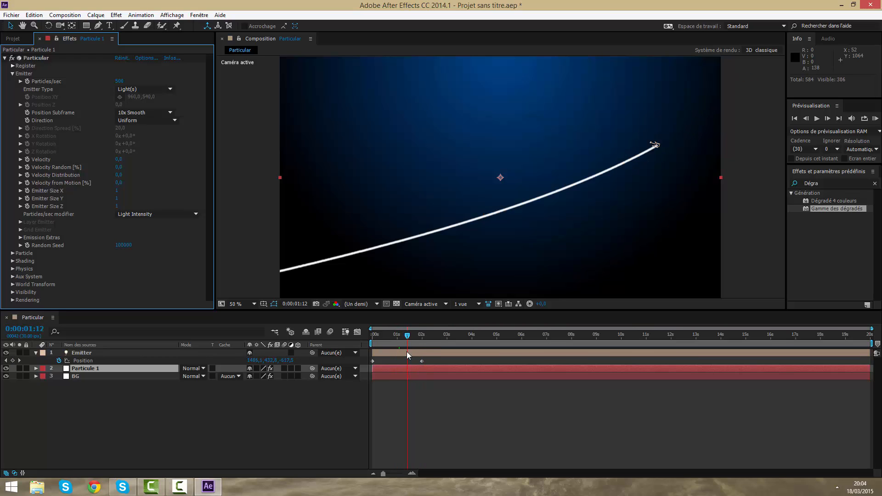
- Collapse the Emitter settings, set the particle life to 2 seconds, and check the trail around 0:00:01:08
click(12, 73)
click(13, 81)
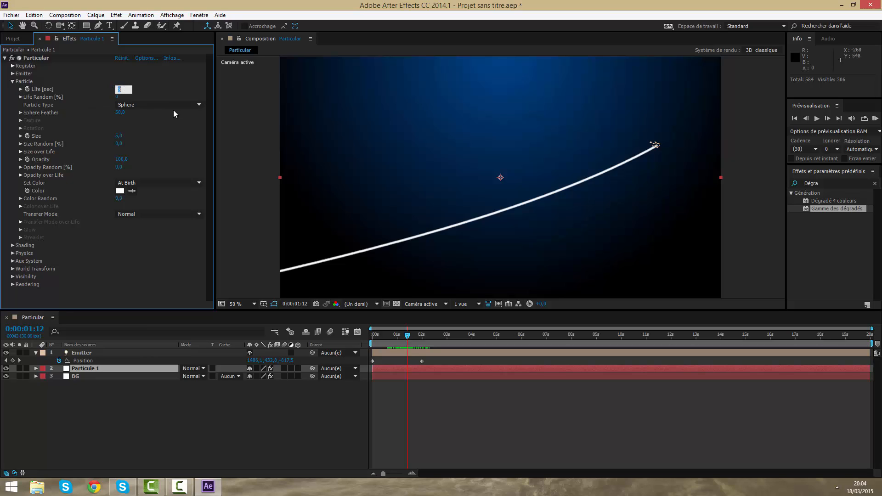
text(2)
key(Return)
key(Return)
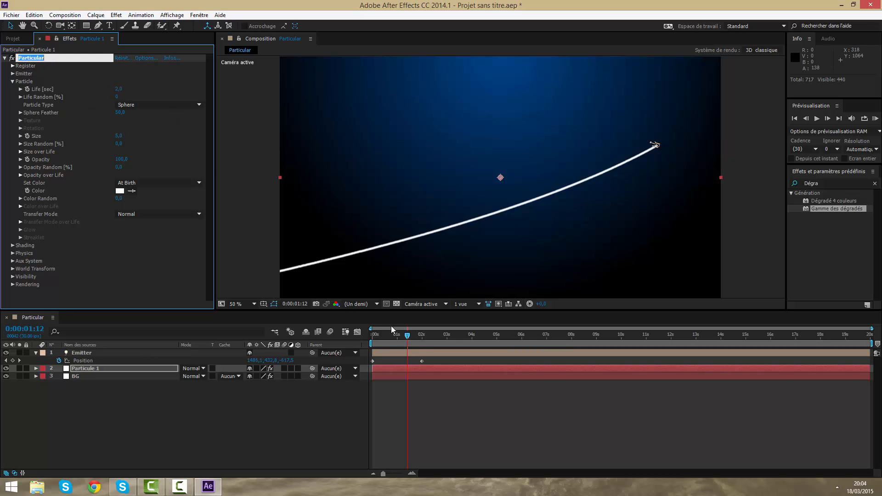
mouse_move(407, 337)
mouse_down()
mouse_move(455, 340)
mouse_move(404, 346)
mouse_up()
- Set the particle life to 1 second and check the trail at 0:00:01:04
click(118, 89)
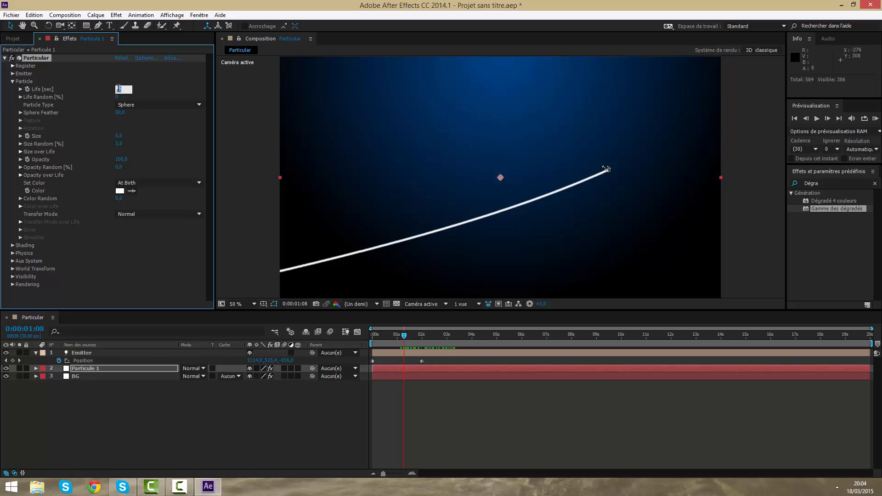
text(1)
key(Return)
mouse_move(395, 336)
mouse_down()
mouse_move(419, 335)
mouse_move(377, 336)
mouse_move(408, 328)
mouse_move(421, 339)
mouse_move(400, 339)
mouse_up()
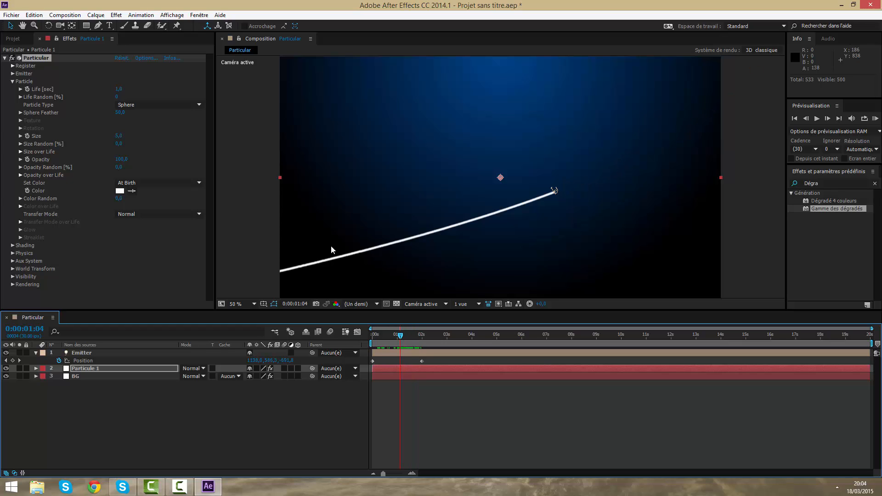
- Change the Particle Type to Glow Sphere (No DOF)
click(13, 82)
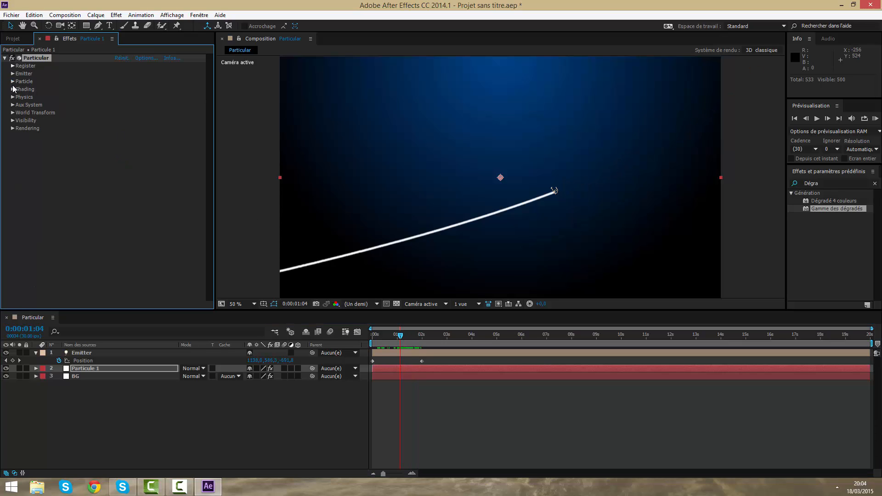
click(13, 81)
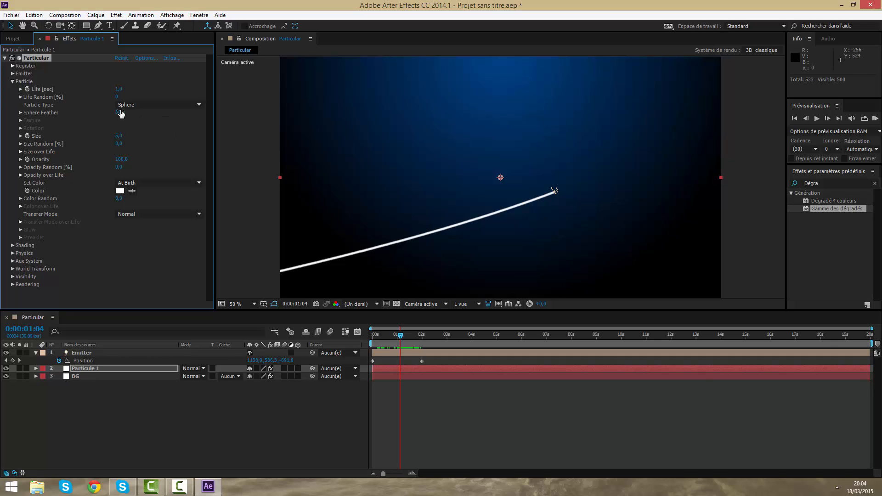
click(147, 105)
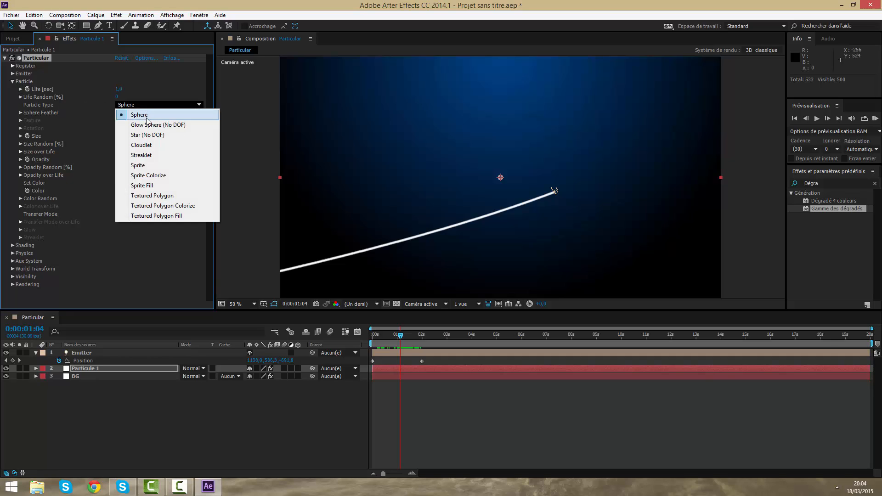
click(151, 125)
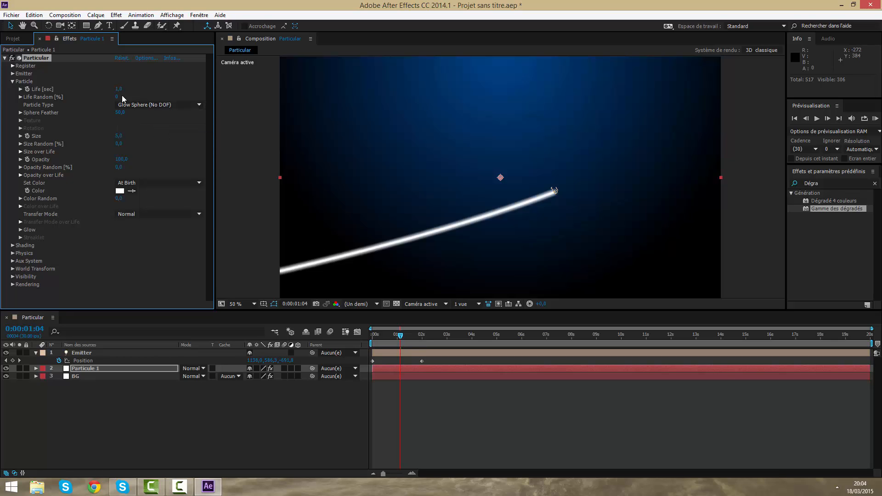
click(139, 105)
click(144, 103)
click(140, 115)
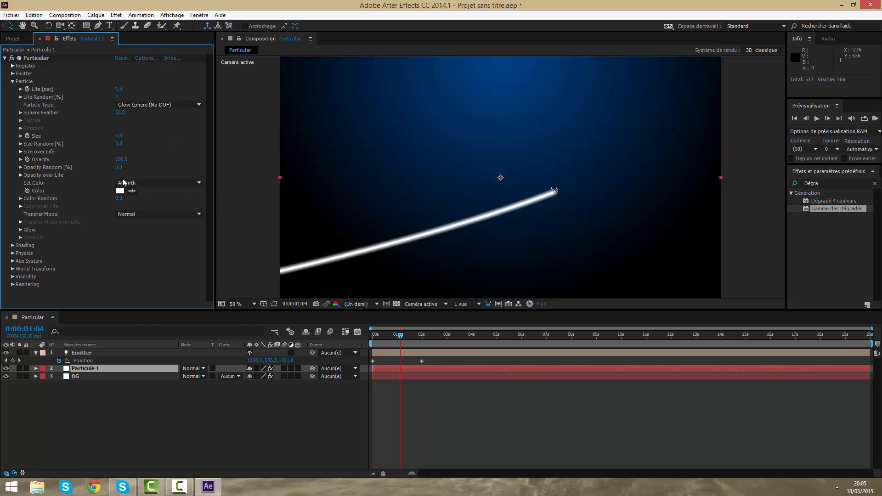
- Set the particle color to Over Life, try the gradient presets, and apply the white-to-black one
click(137, 183)
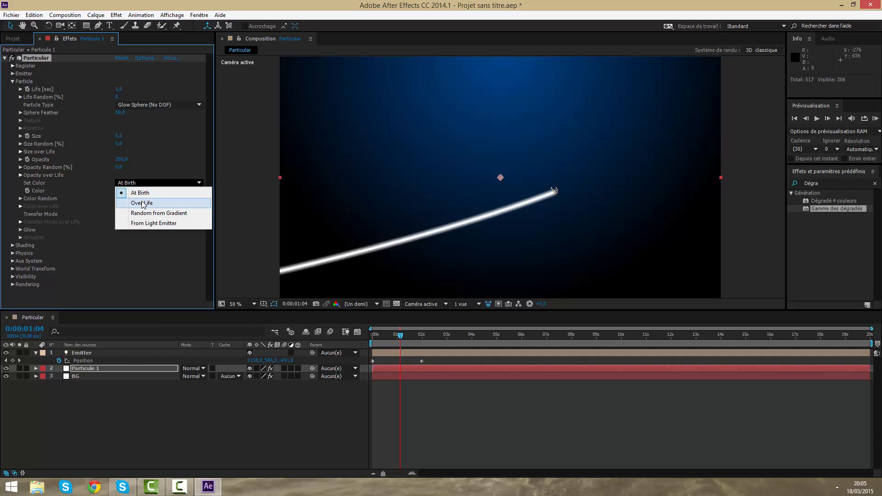
click(143, 204)
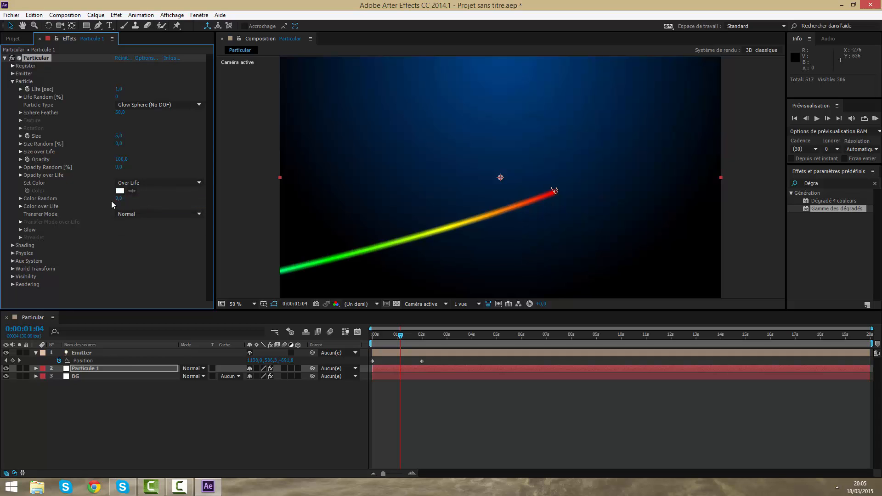
click(21, 207)
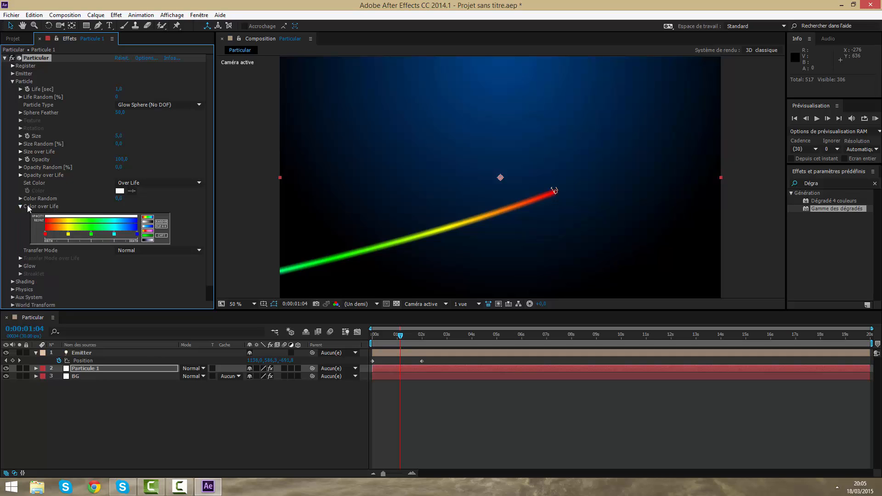
click(147, 221)
click(147, 226)
click(148, 241)
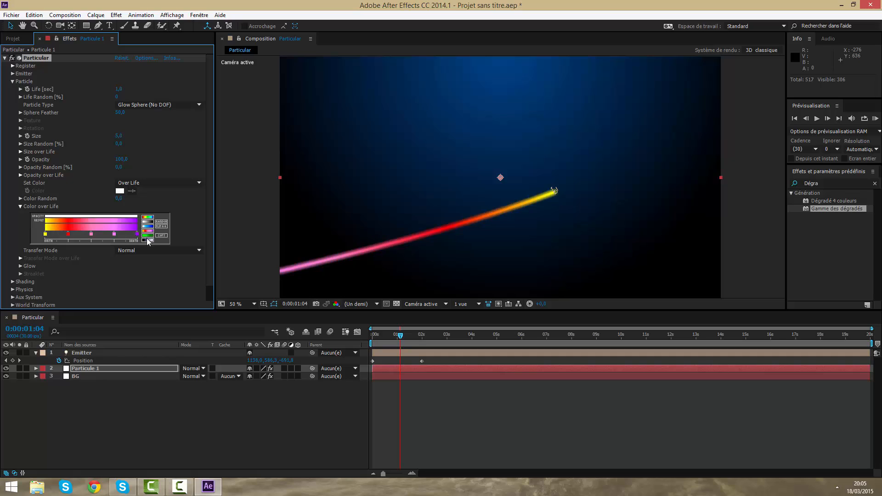
click(148, 240)
click(148, 226)
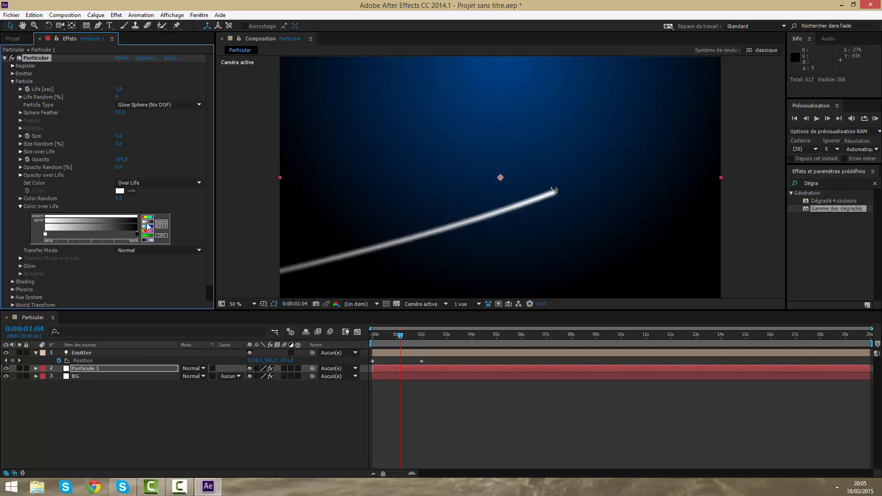
- Set the Color over Life gradient's start stop to the pale blue DBEEFF
double_click(45, 235)
click(511, 262)
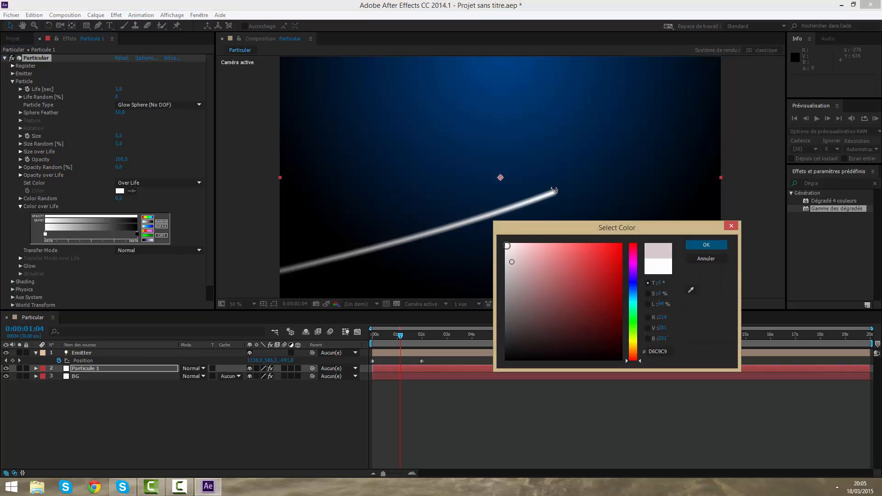
click(506, 245)
click(635, 282)
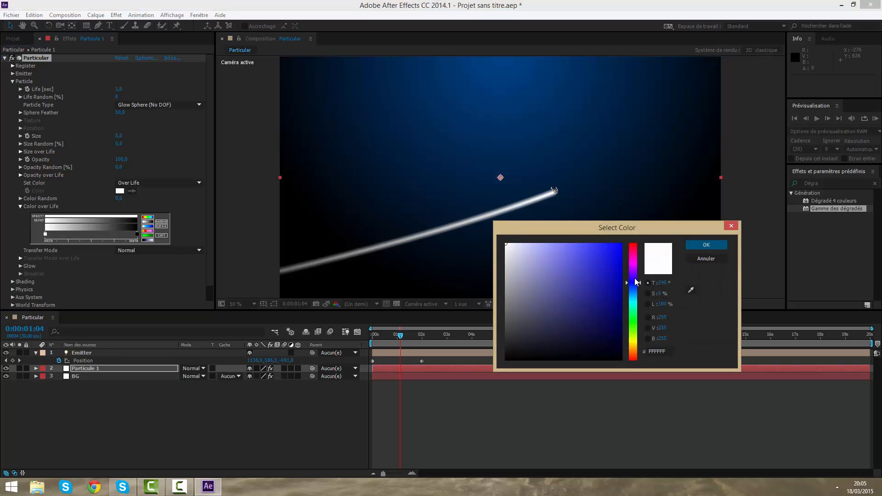
drag(636, 282, 636, 293)
click(522, 244)
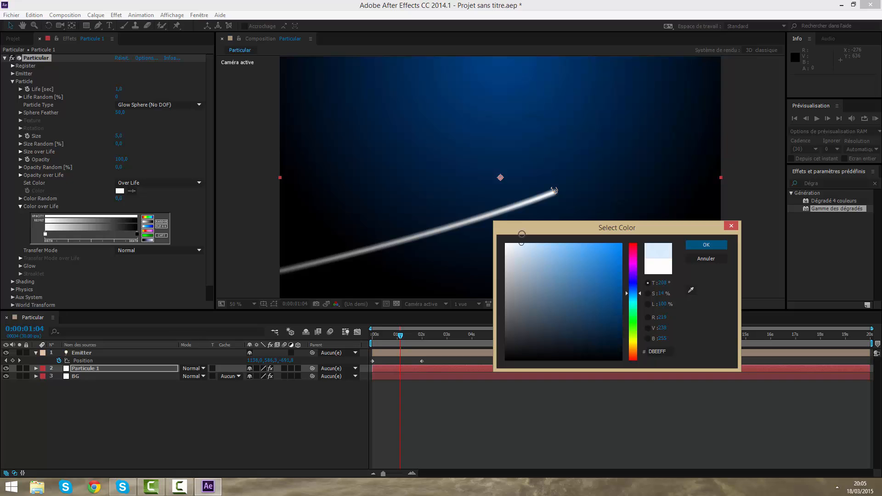
click(703, 245)
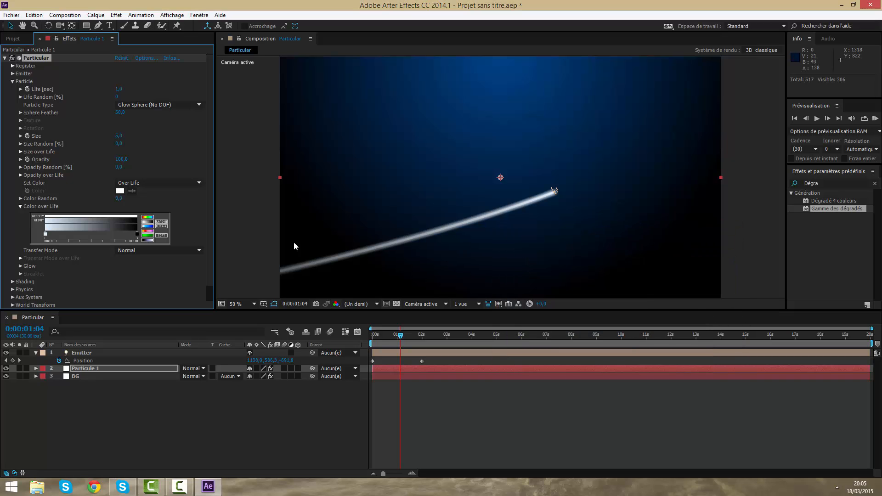
- Set the Color over Life gradient's end stop to the bright blue 0090FF and check the trail at 0:00:01:10
double_click(137, 235)
click(631, 294)
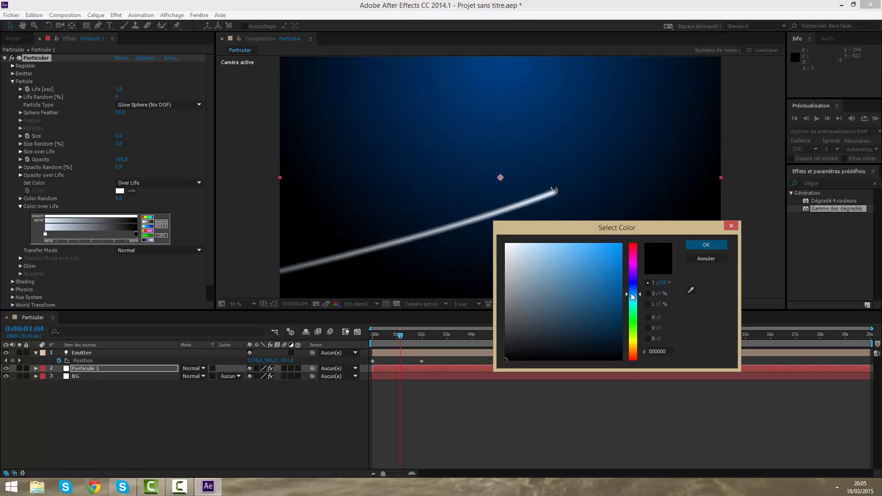
drag(605, 267, 682, 188)
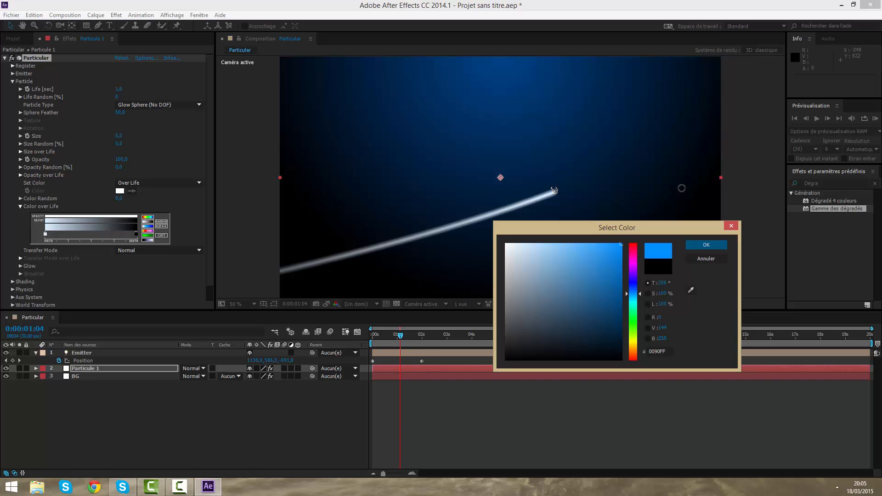
click(689, 245)
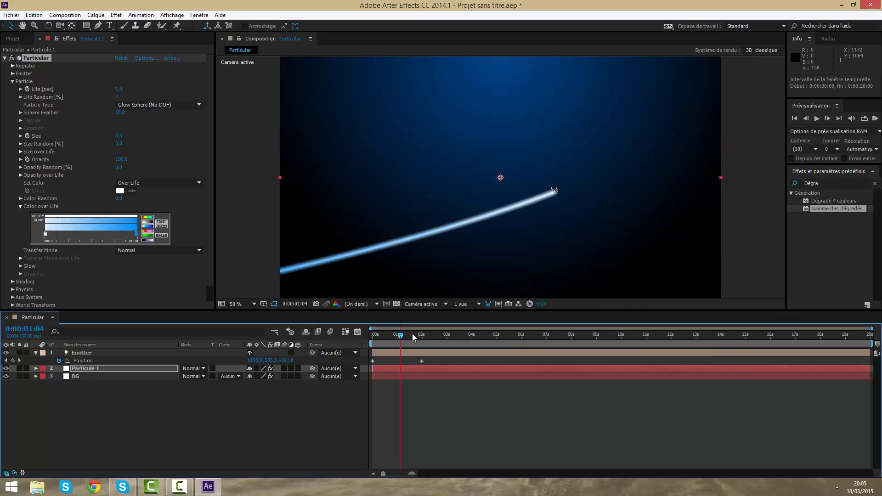
mouse_move(413, 334)
mouse_down()
mouse_move(421, 335)
mouse_move(407, 339)
mouse_up()
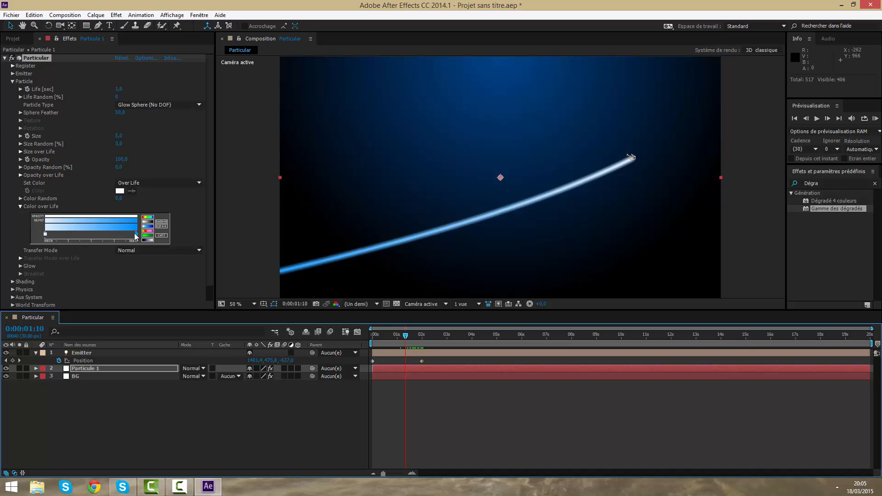
- Move the gradient's blue stop to a bit before the middle and check the trail at 0:00:01:08
mouse_move(136, 236)
mouse_down()
mouse_move(55, 237)
mouse_move(80, 235)
mouse_up()
click(275, 417)
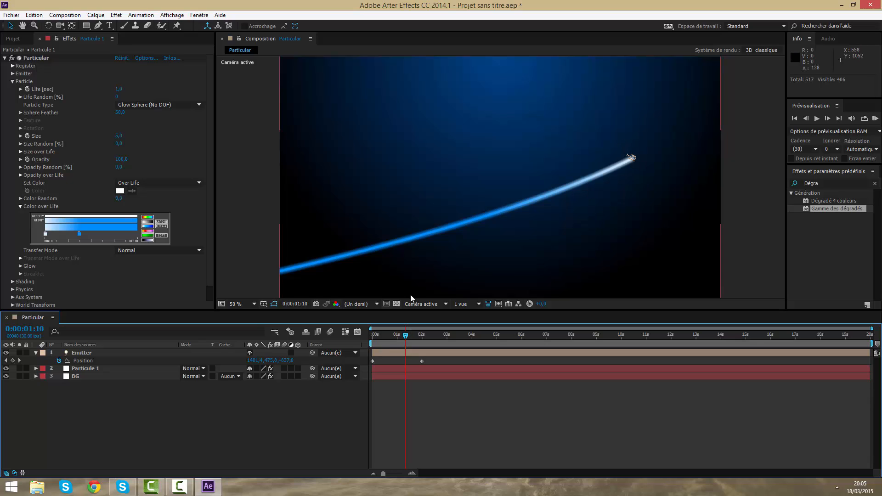
mouse_move(407, 336)
mouse_down()
mouse_move(423, 336)
mouse_move(404, 335)
mouse_up()
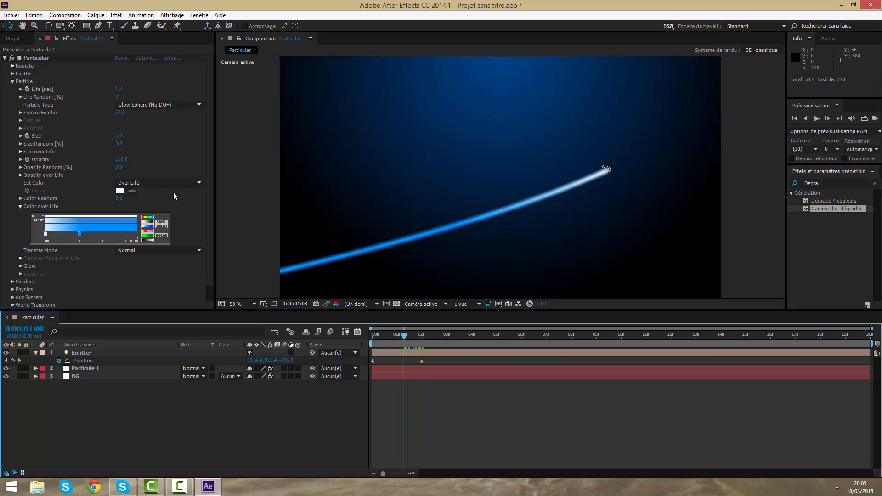
- Collapse Color over Life, apply the linear descending preset to Size over Life, and check the trail at 0:00:01:13
click(19, 136)
click(20, 136)
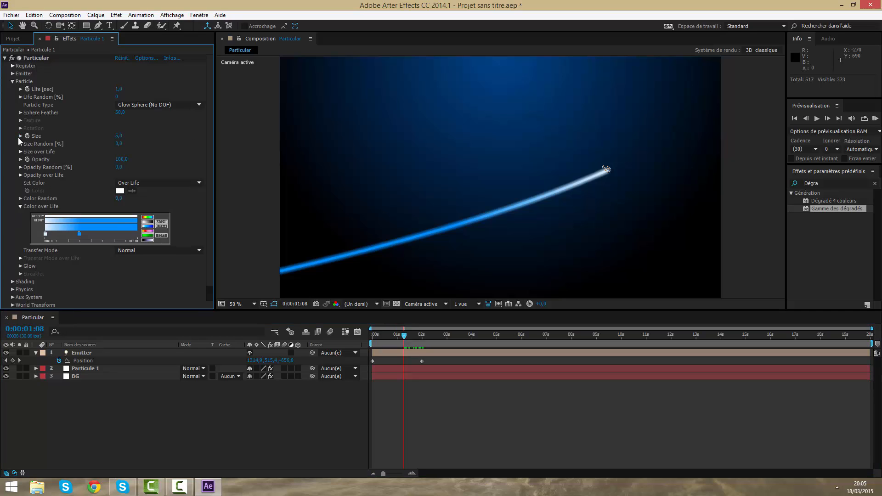
click(21, 207)
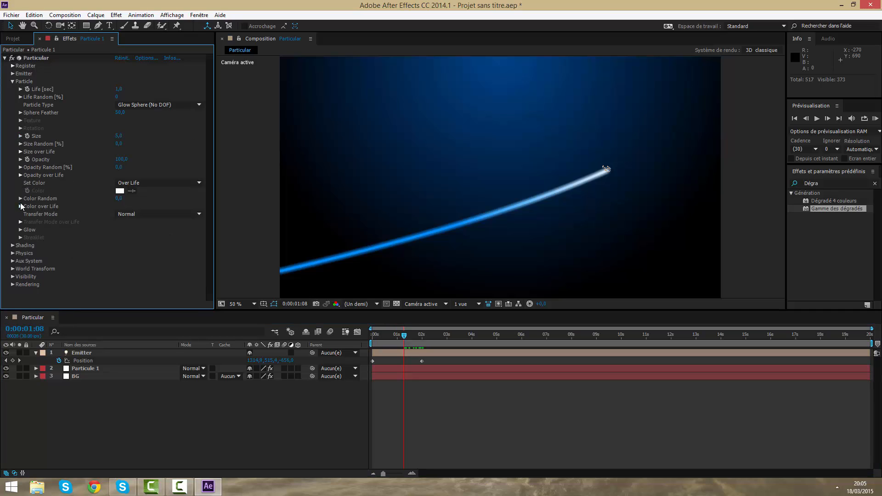
click(21, 151)
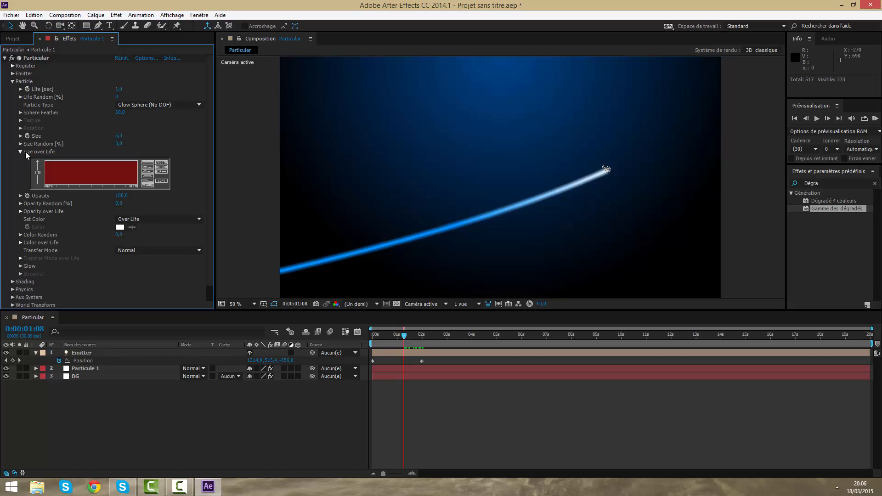
click(148, 170)
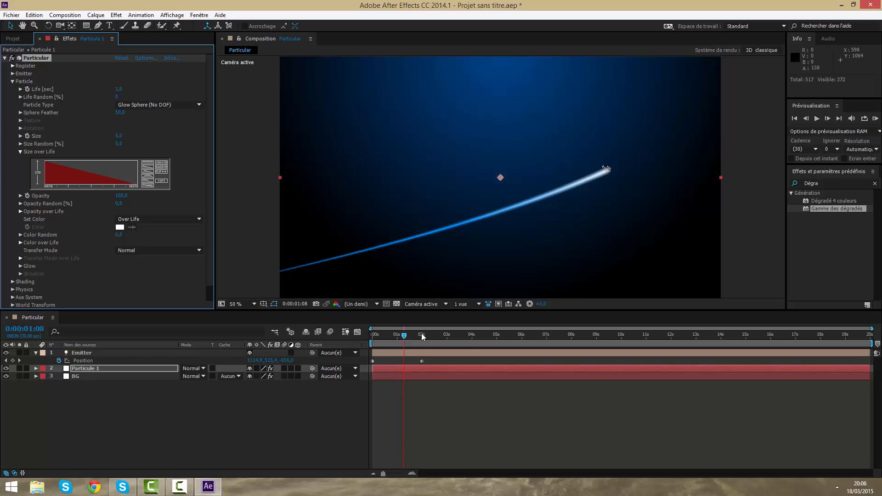
drag(423, 337, 407, 334)
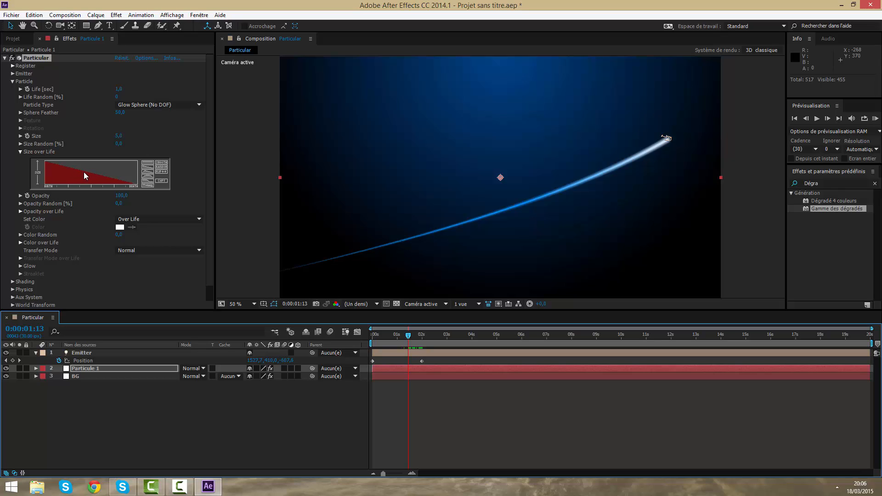
- Redraw the second half of the Size over Life curve to end at about half height, and check the trail at 0:00:01:04
mouse_move(84, 172)
mouse_down()
mouse_move(91, 181)
mouse_move(137, 174)
mouse_up()
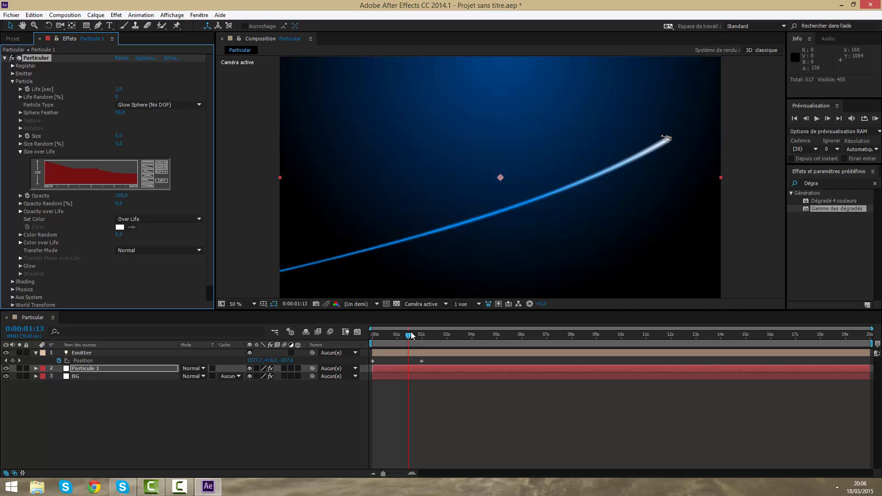
mouse_move(411, 336)
mouse_down()
mouse_move(390, 335)
mouse_move(404, 332)
mouse_up()
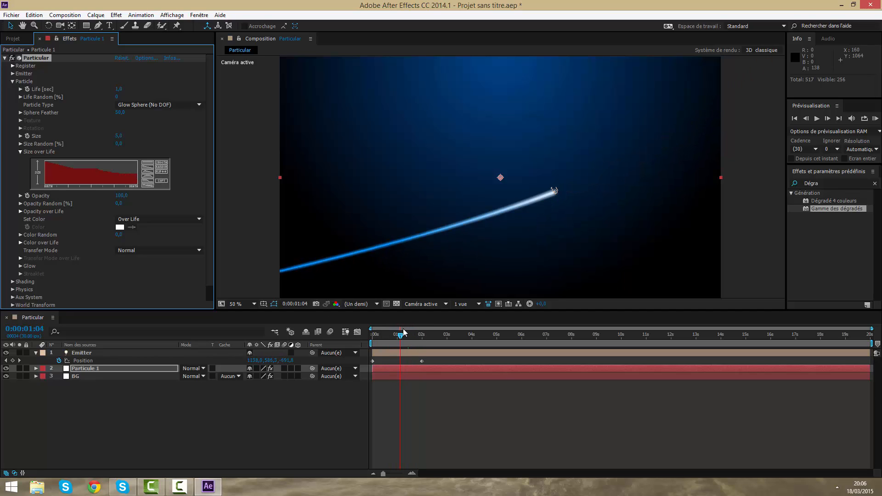
click(20, 152)
- Set the particle Size to 3, collapse the Particle settings, and check the trail around 0:00:01:07
click(118, 136)
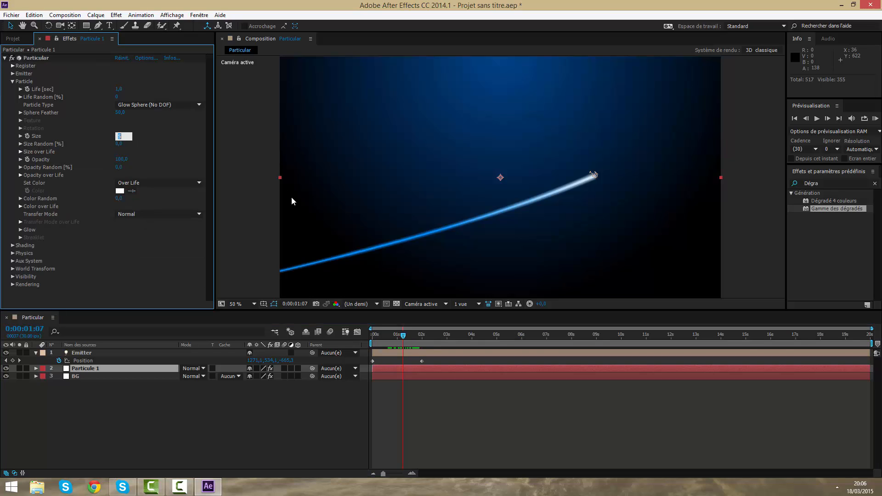
text(3)
key(Return)
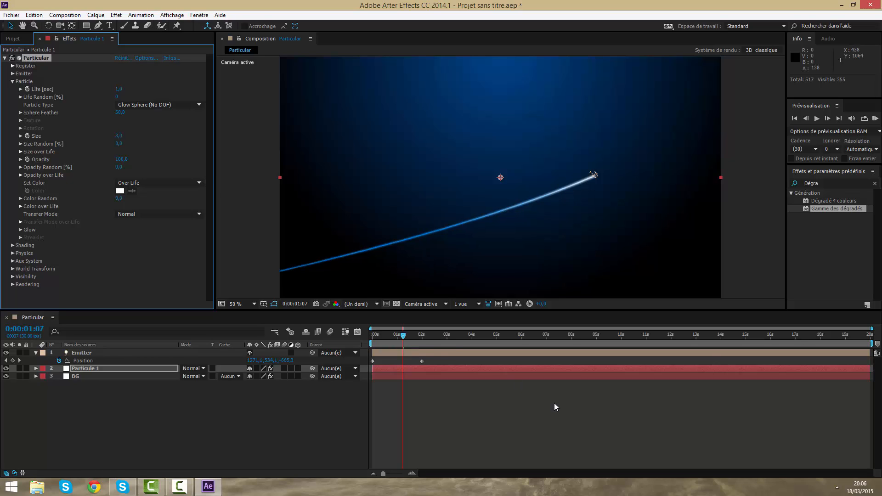
drag(423, 345, 403, 345)
click(13, 81)
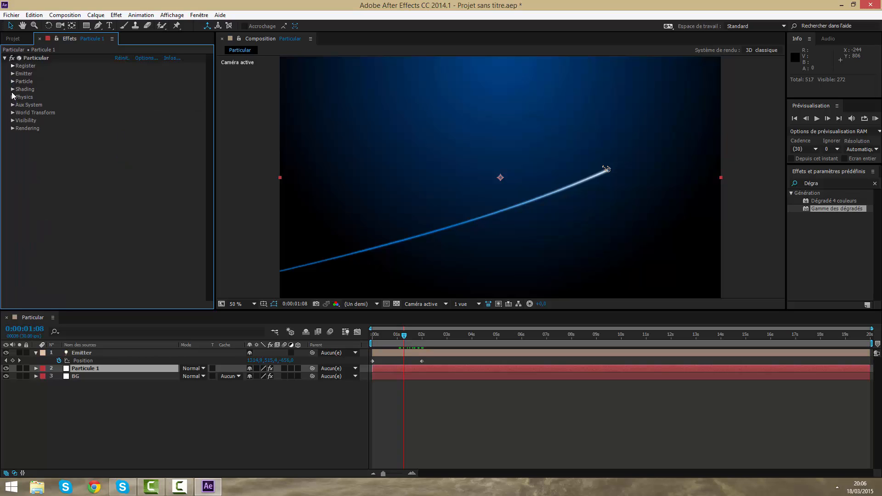
mouse_move(408, 341)
mouse_down()
mouse_move(417, 339)
mouse_move(403, 338)
mouse_up()
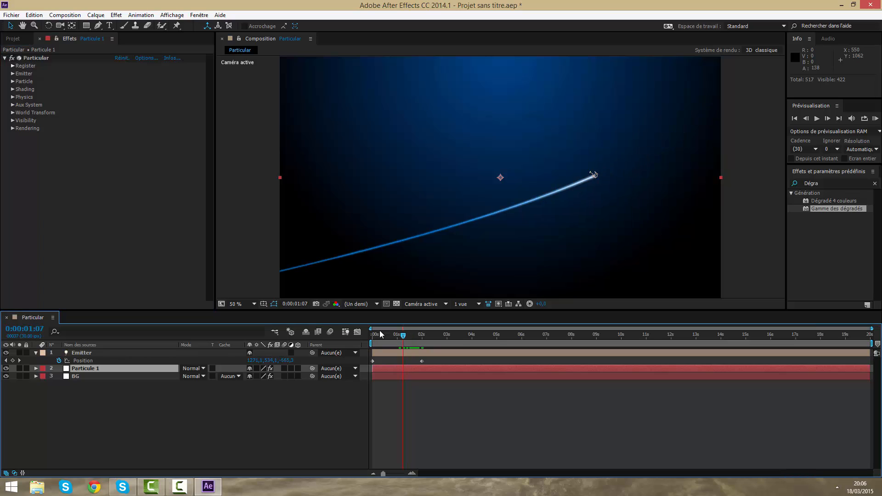
- In the Physics Air Turbulence Field, raise Affect Position to 413, preview the animation, and check the trail at 0:00:00:25
click(12, 97)
click(20, 128)
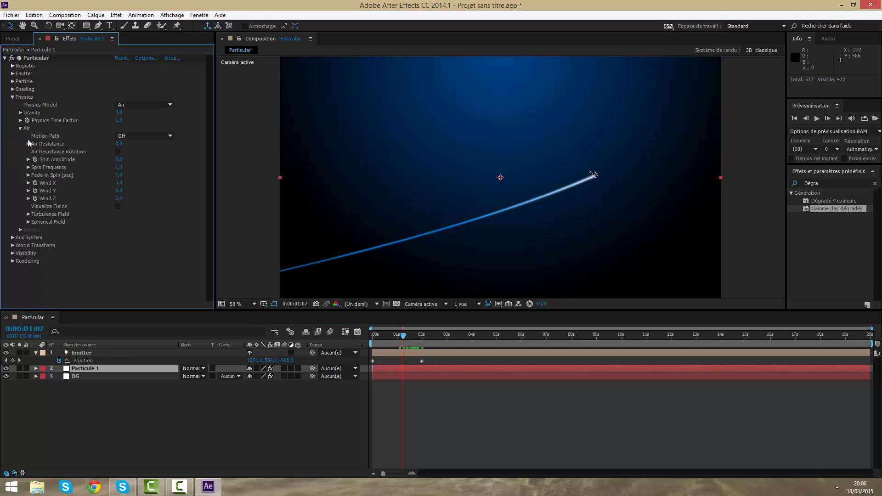
click(28, 214)
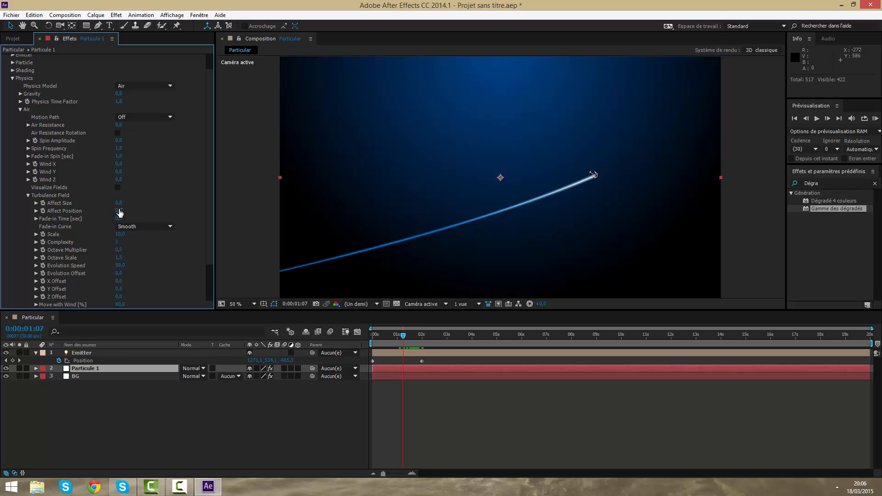
drag(119, 212, 82, 180)
drag(221, 201, 210, 200)
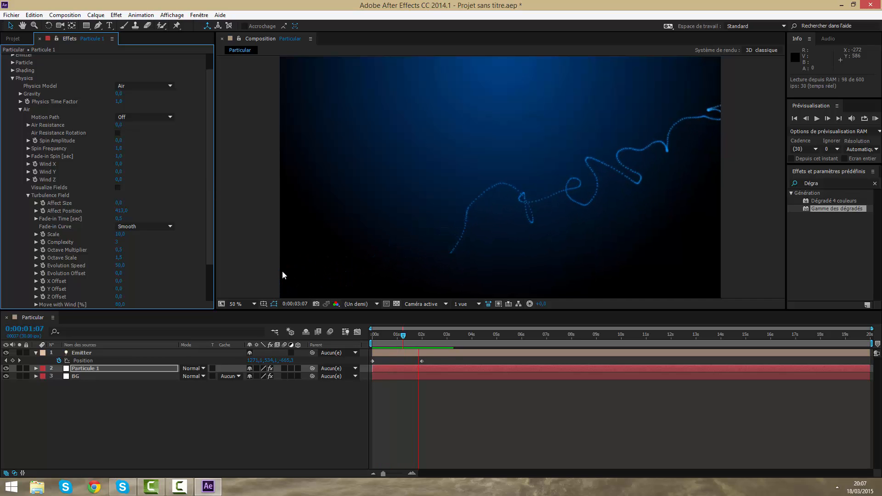
mouse_move(406, 336)
mouse_down()
mouse_move(390, 337)
mouse_move(431, 335)
mouse_move(393, 336)
mouse_up()
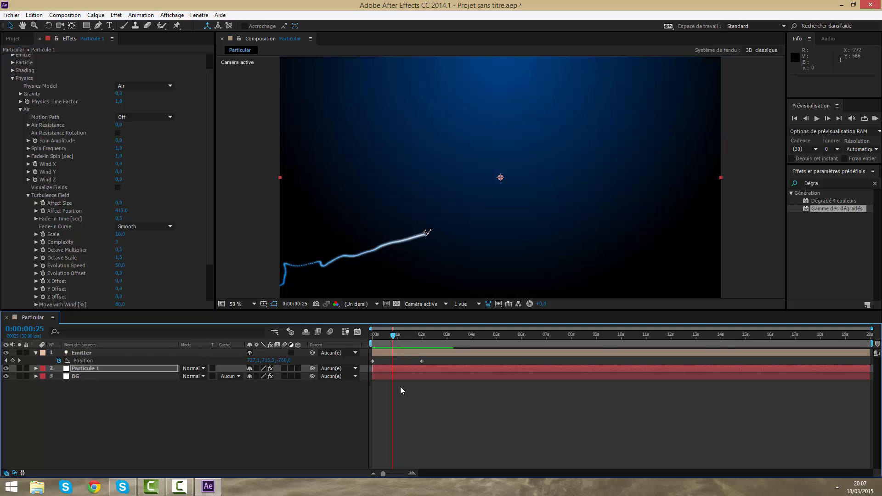
- Duplicate the Particule 1 layer, check the trail at 0:00:01:02, and rename the copy Particule 2
scroll(54, 122, up, 1)
scroll(54, 122, up, 2)
click(417, 353)
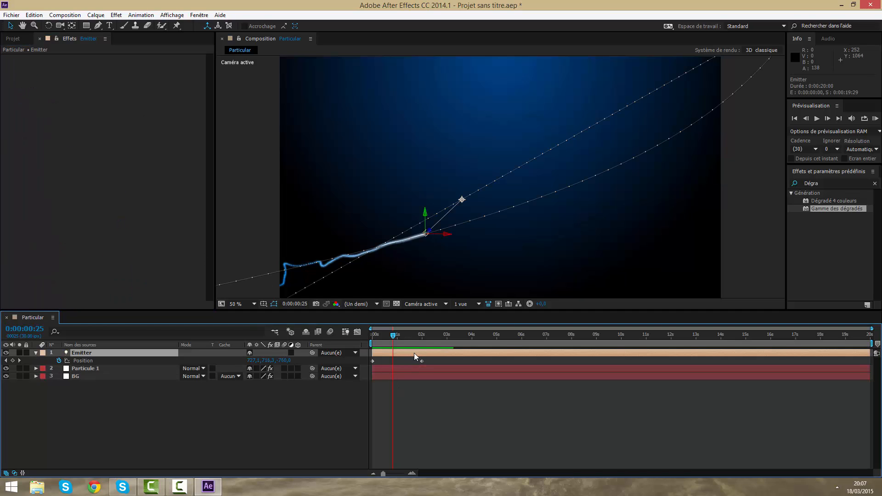
click(410, 369)
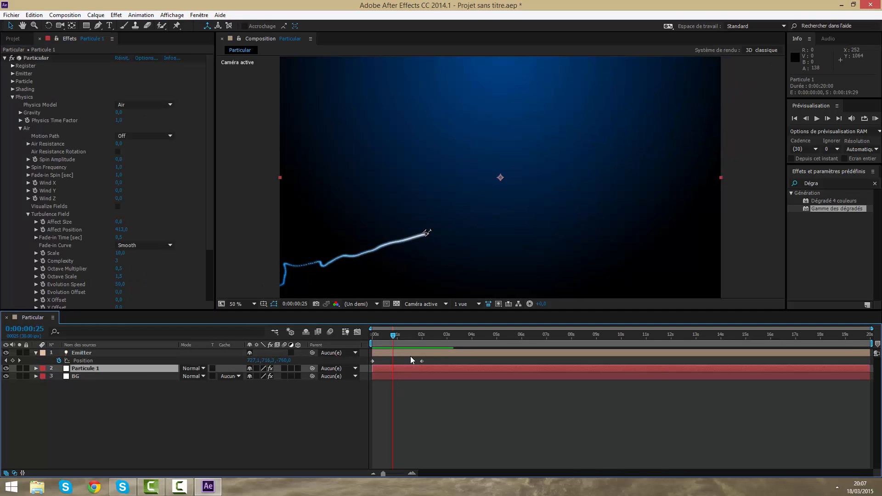
key(ctrl+d)
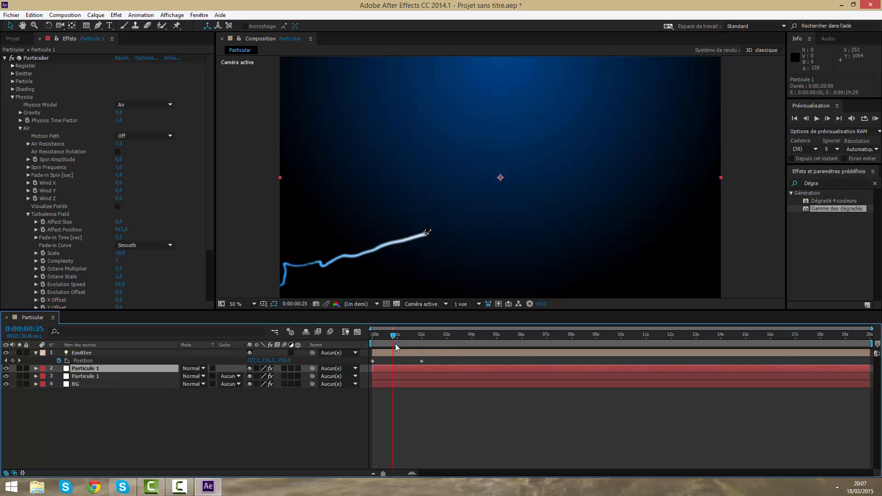
mouse_move(395, 336)
mouse_down()
mouse_move(374, 335)
mouse_move(401, 340)
mouse_up()
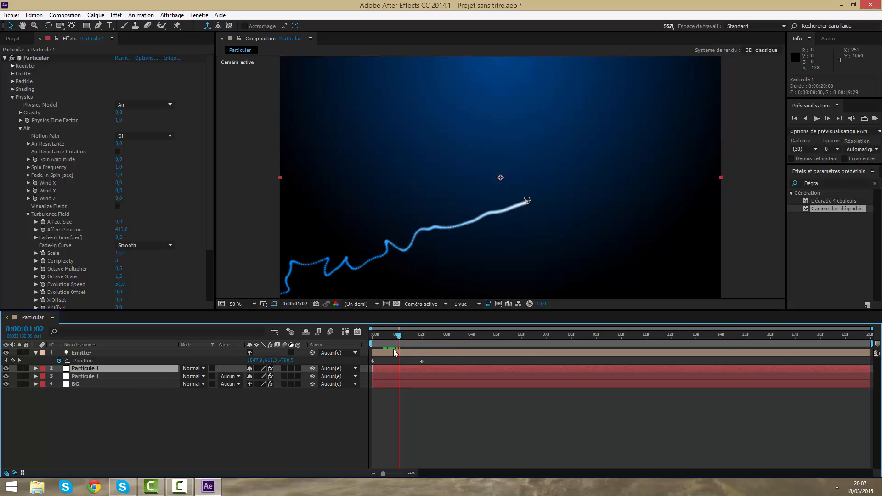
key(Return)
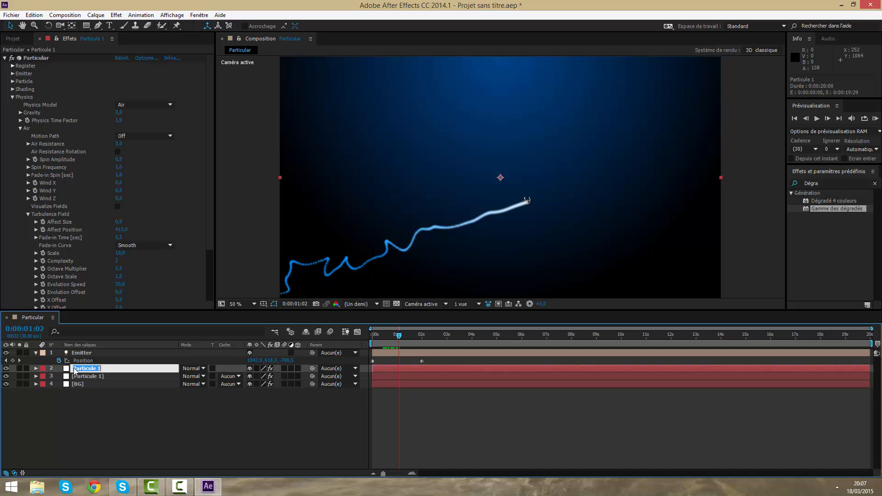
click(219, 443)
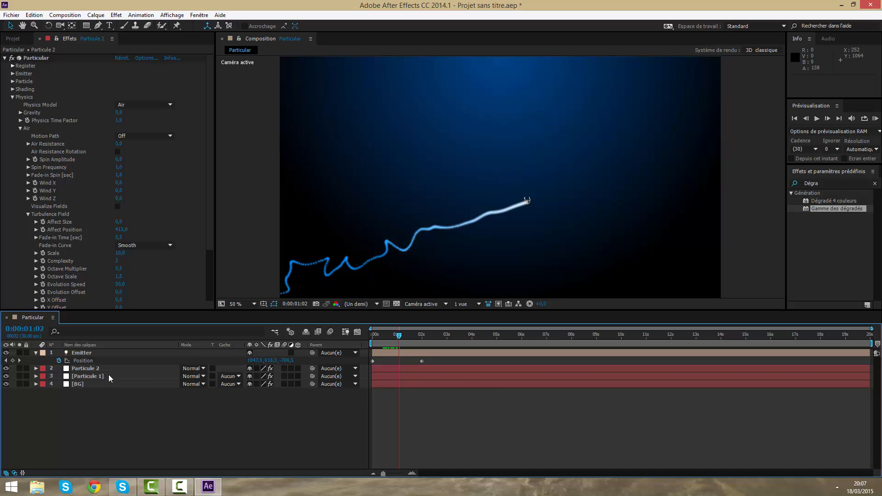
- On Particule 2, check the trail at 0:00:01:09 and lower Affect Position in the Physics Air Turbulence Field so its trail separates from Particule 1's
click(112, 368)
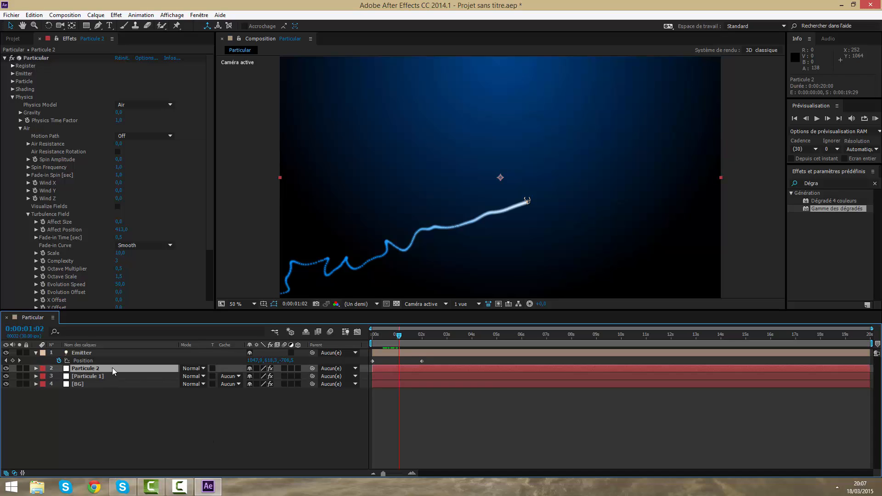
click(12, 97)
click(12, 82)
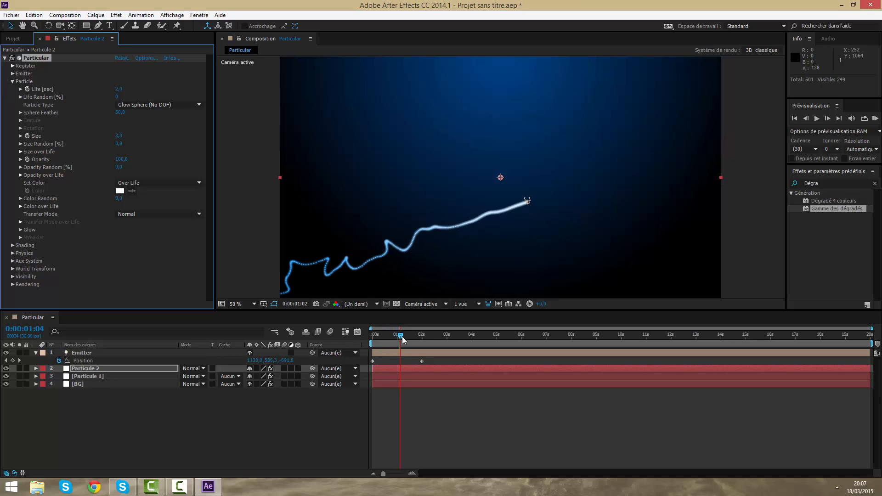
mouse_move(399, 337)
mouse_down()
mouse_move(453, 343)
mouse_move(404, 339)
mouse_up()
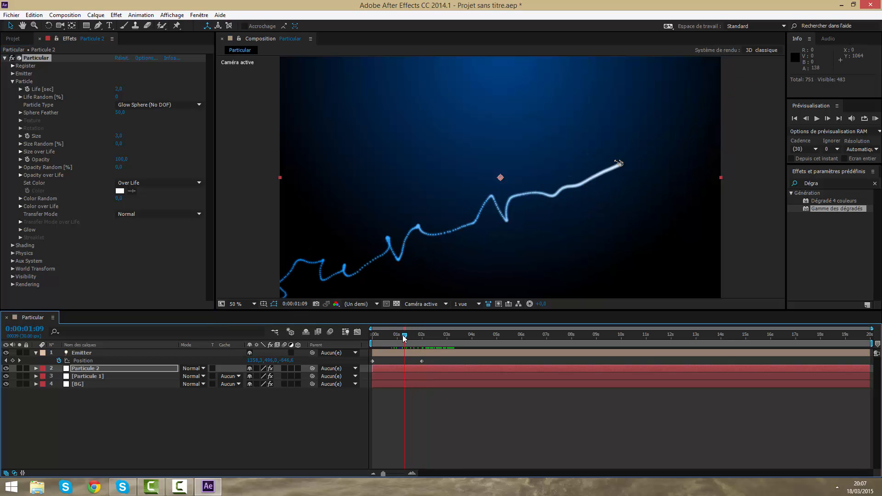
click(12, 81)
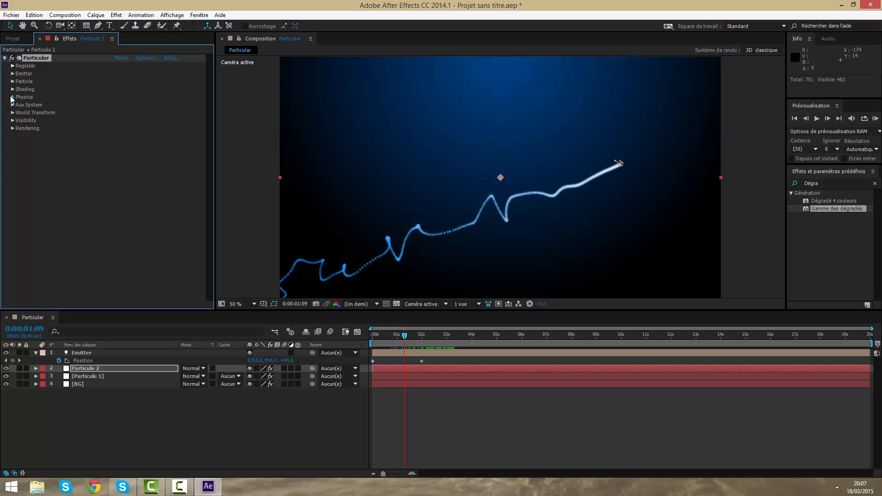
click(13, 97)
scroll(40, 146, down, 2)
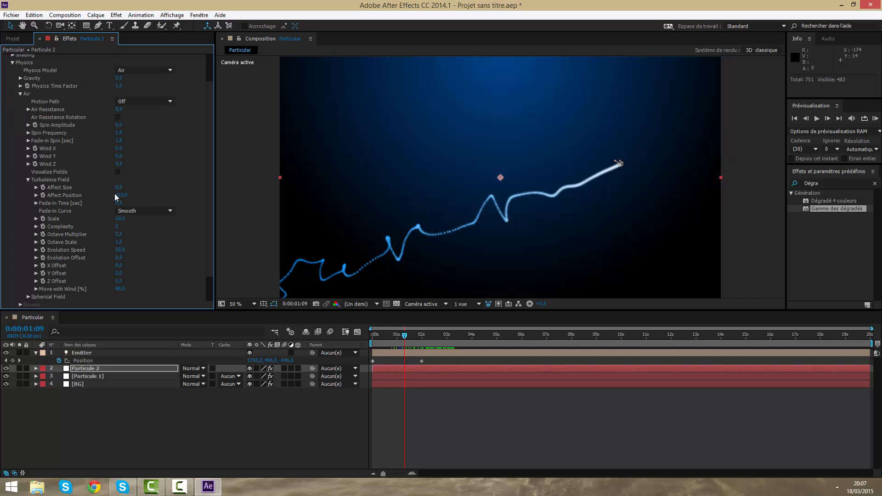
drag(117, 195, 89, 211)
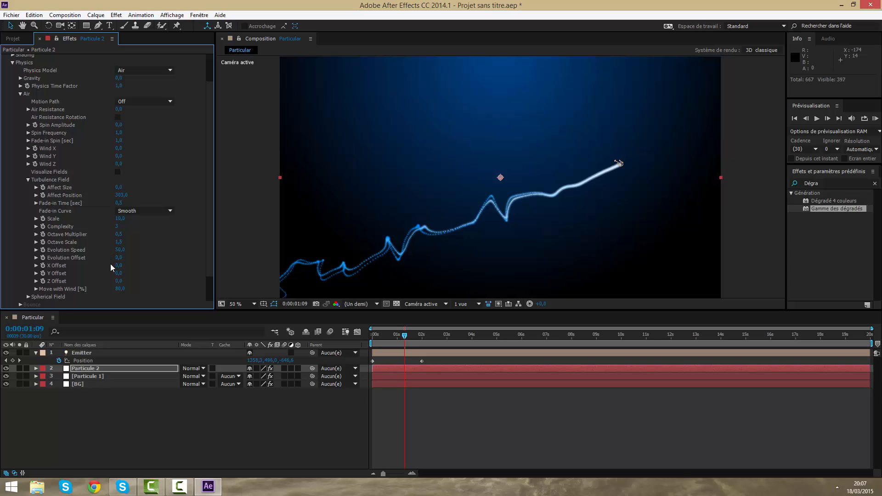
- Try an Affect Size of 39 and a Scale of 57 in Particule 2's Turbulence Field, undoing each change
click(30, 180)
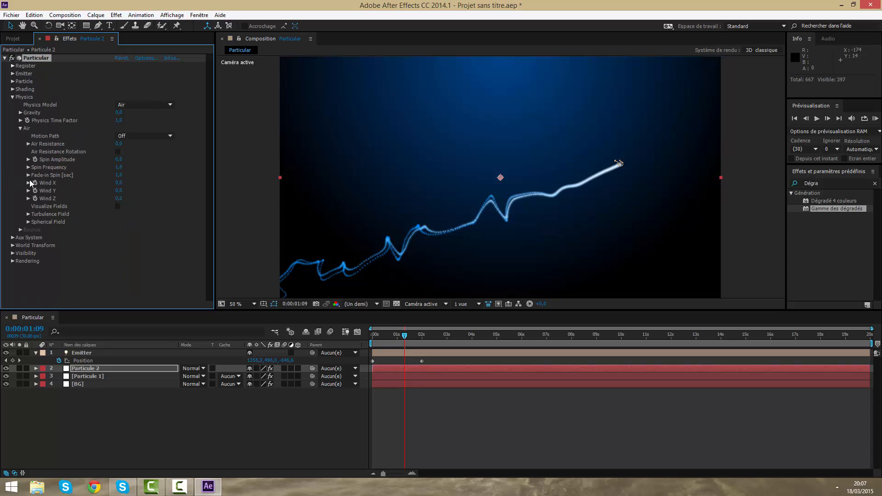
click(28, 215)
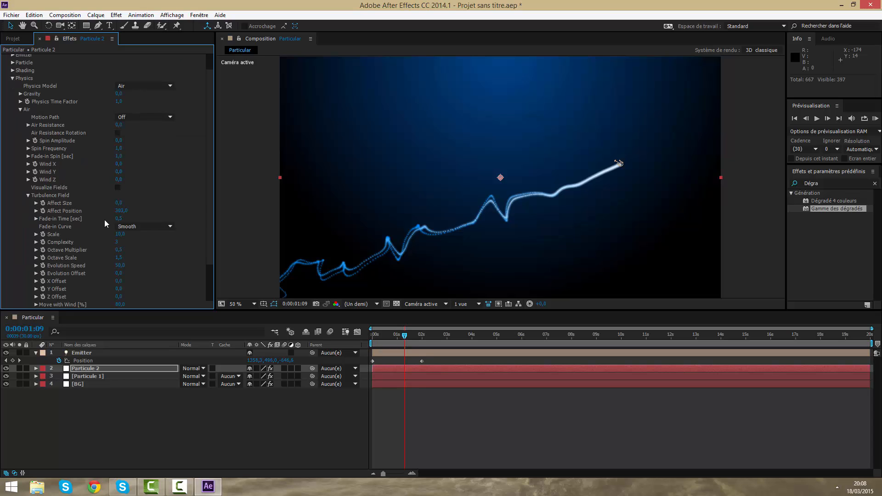
drag(118, 202, 136, 200)
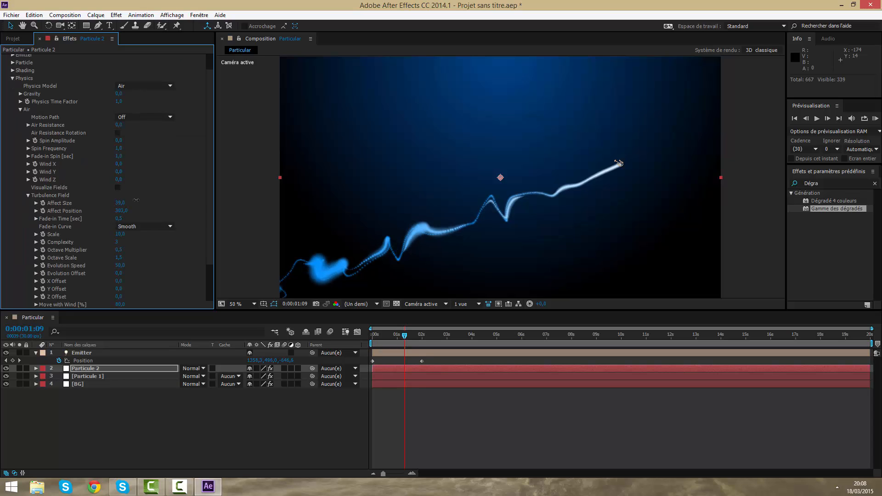
key(ctrl+z)
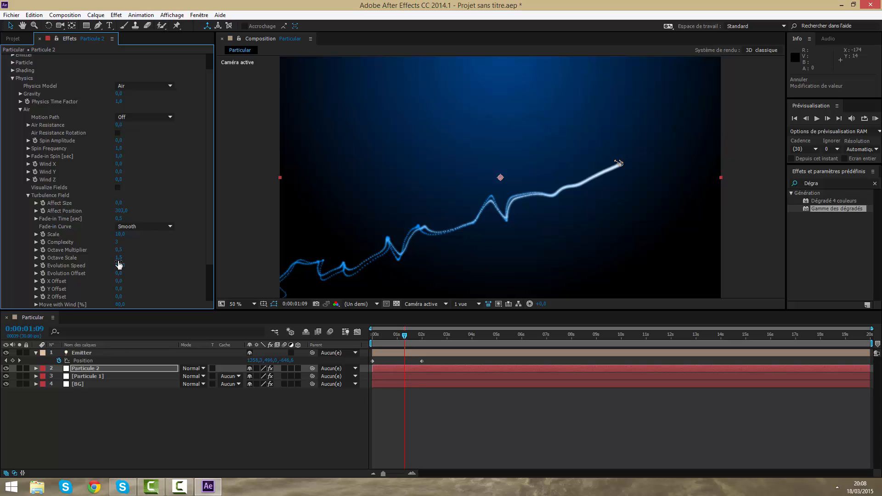
drag(119, 257, 139, 230)
key(ctrl+z)
key(ctrl+z)
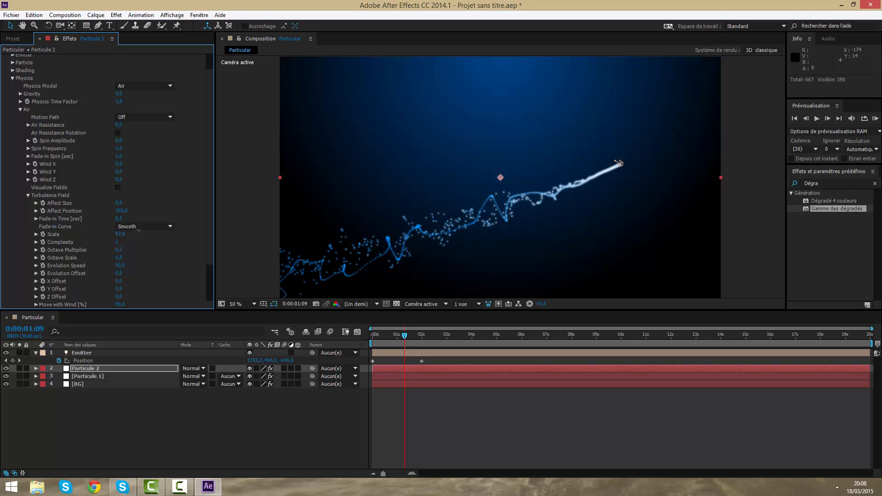
key(ctrl+z)
- Set Particule 2's Turbulence Field Evolution Speed to 104 and check the trails up to 0:00:02:01
drag(119, 265, 134, 264)
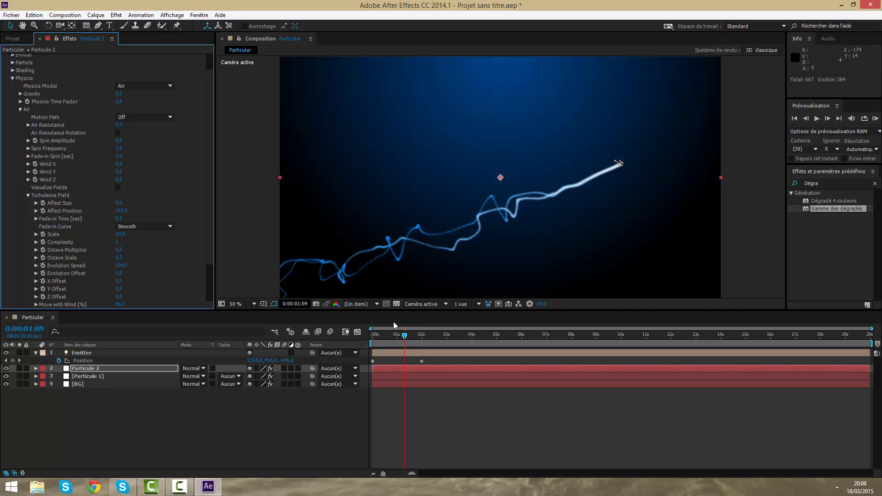
drag(404, 335, 385, 337)
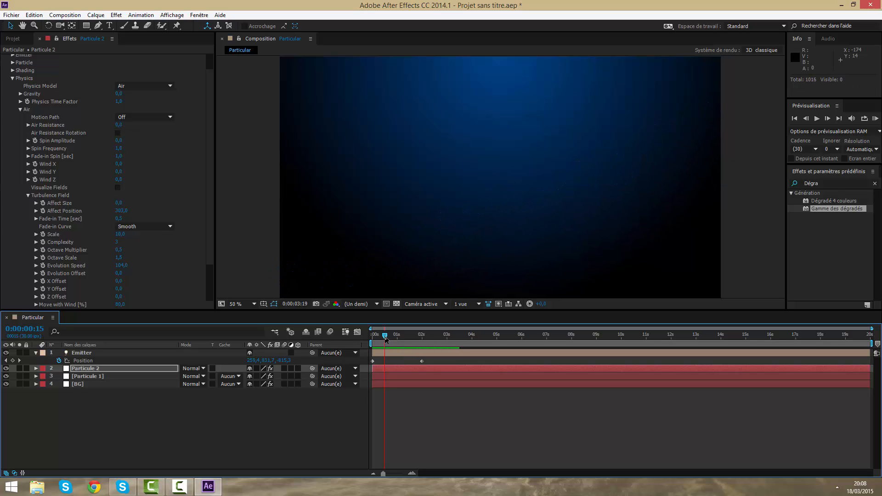
drag(387, 347, 422, 346)
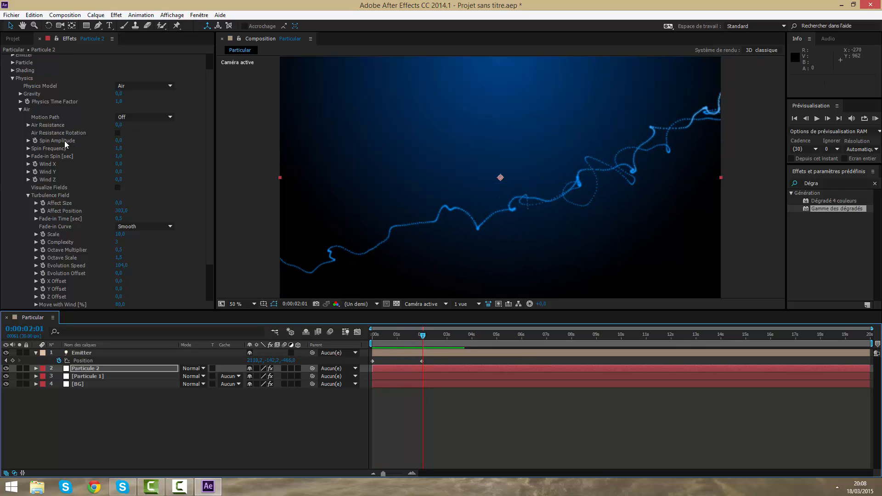
- In Particule 2's Particle settings, set Life to 1.5 seconds, check the trail at 0:00:02:06, and shorten Life to 1.2 seconds
scroll(46, 131, up, 2)
click(12, 97)
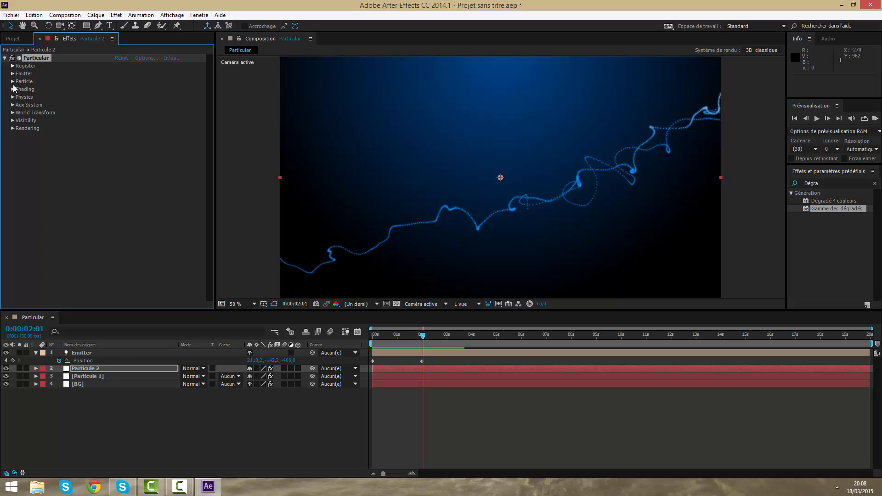
click(12, 81)
click(120, 89)
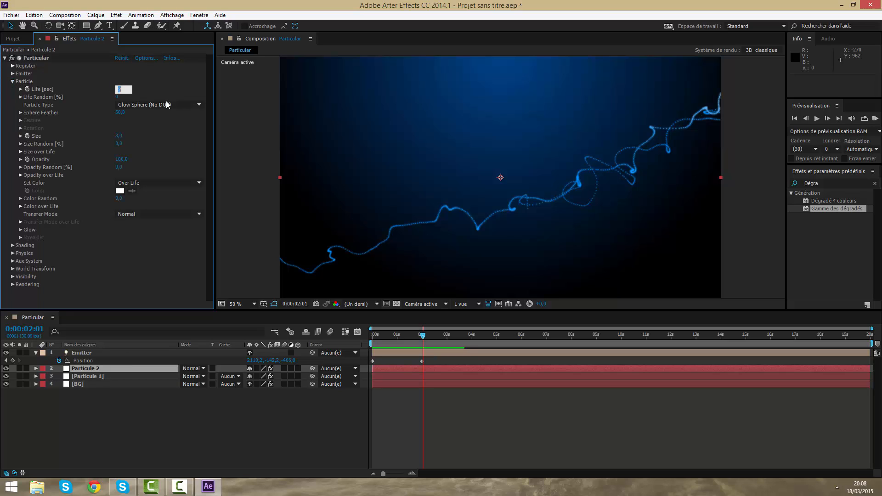
text(1.5)
key(Return)
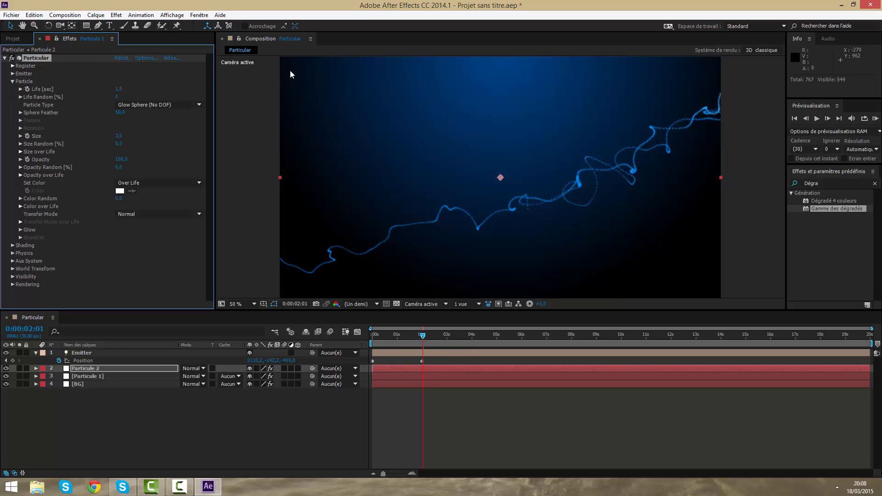
click(427, 340)
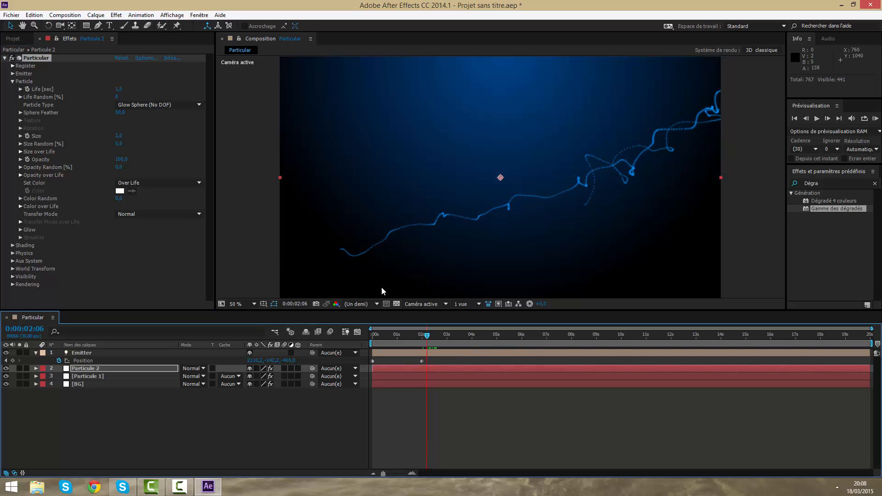
click(120, 89)
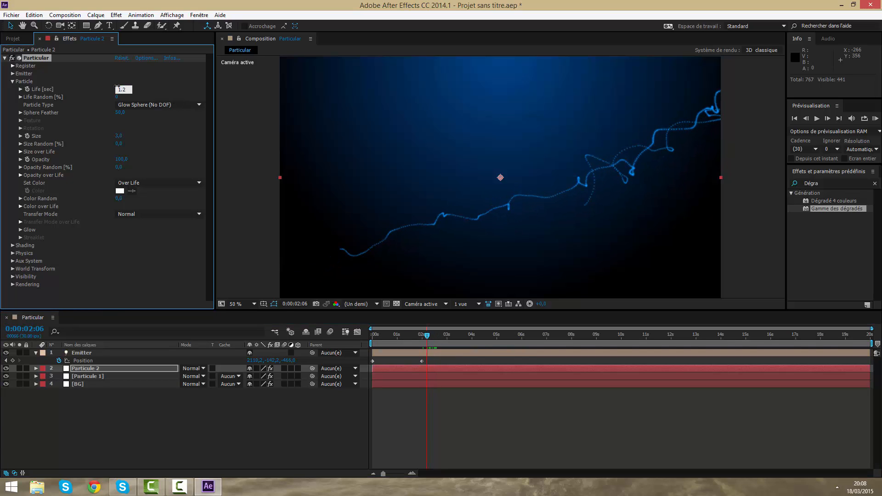
key(Return)
- Check both trails between 0:00:01:04 and 0:00:01:08, collapsing Particule 2's Particular effect
drag(426, 336, 400, 336)
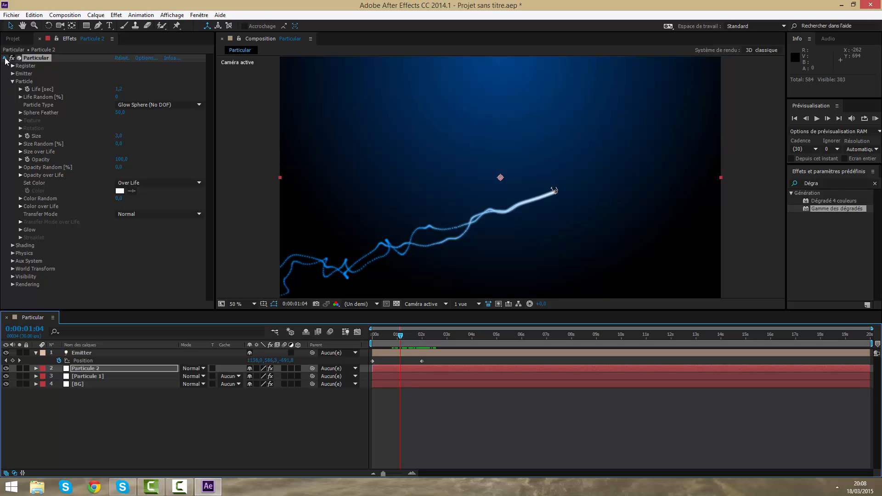
click(5, 58)
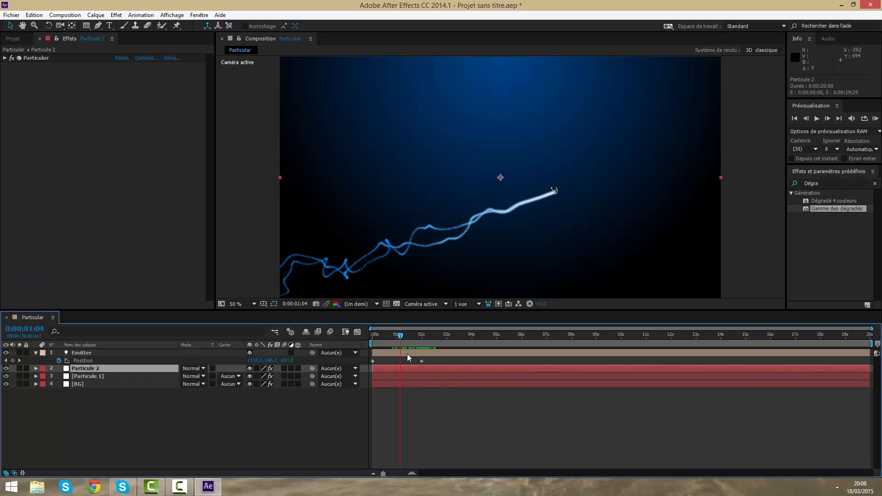
click(416, 335)
drag(426, 340, 404, 338)
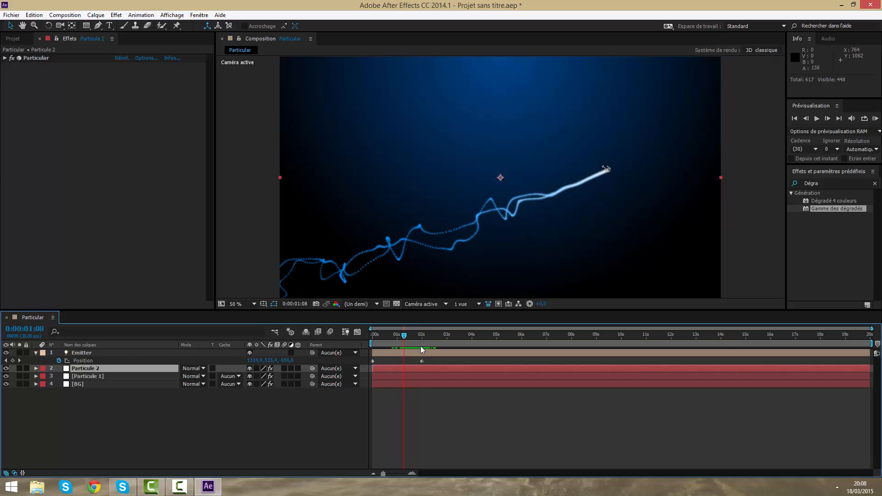
- Collapse the Emitter light's properties and duplicate the Particule 2 layer to make a third particle layer
click(36, 353)
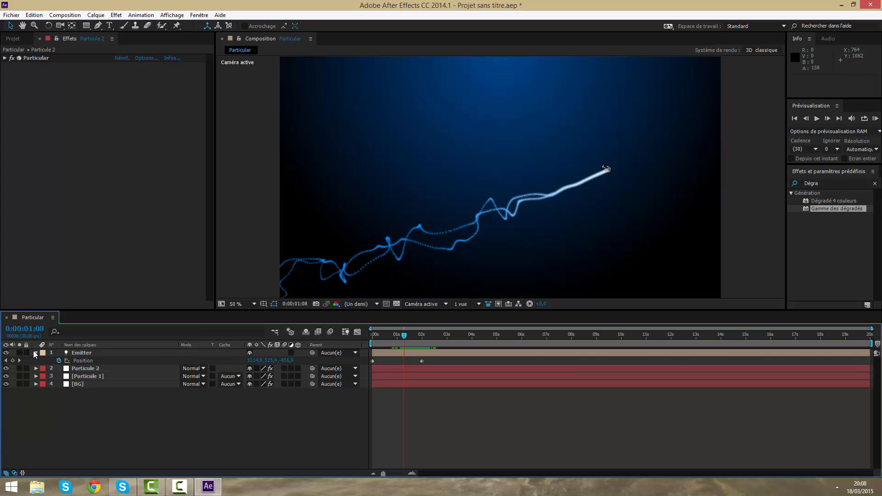
click(80, 362)
key(ctrl+d)
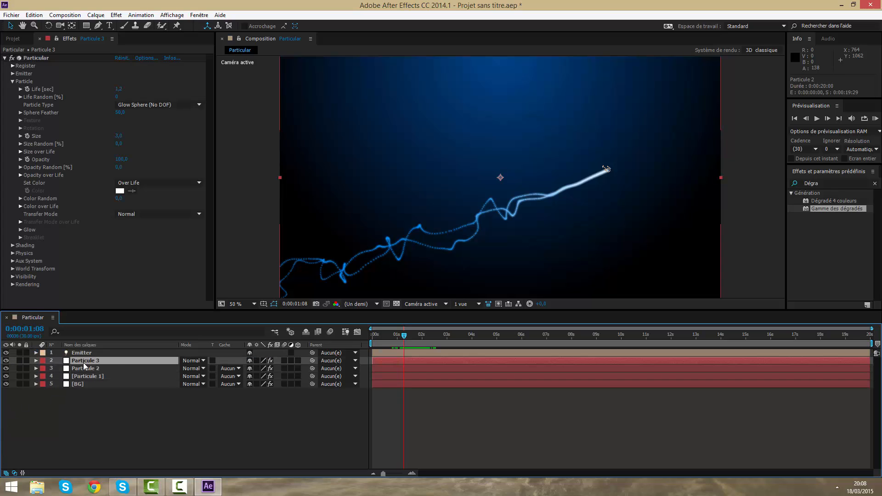
- In Particule 3's Emitter settings, raise Velocity to about 200, Velocity Random to 24, Velocity Distribution to 0.7, and Velocity from Motion to 73
click(12, 81)
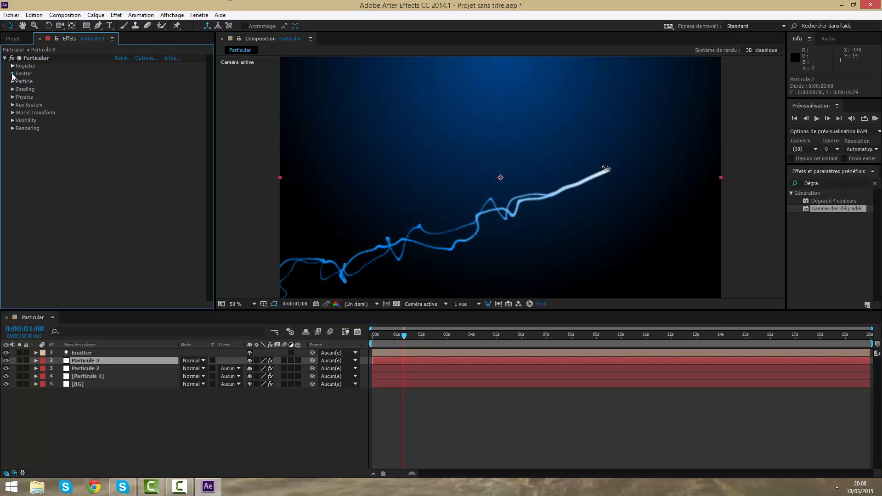
click(12, 74)
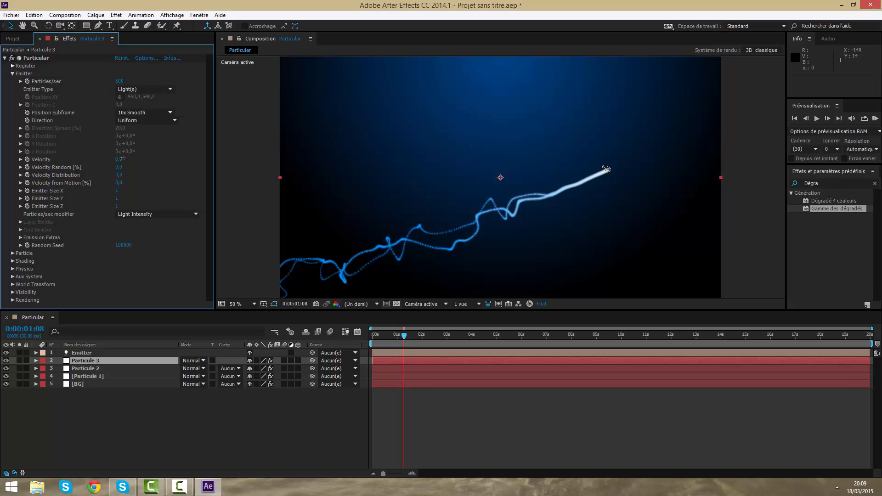
drag(119, 159, 176, 186)
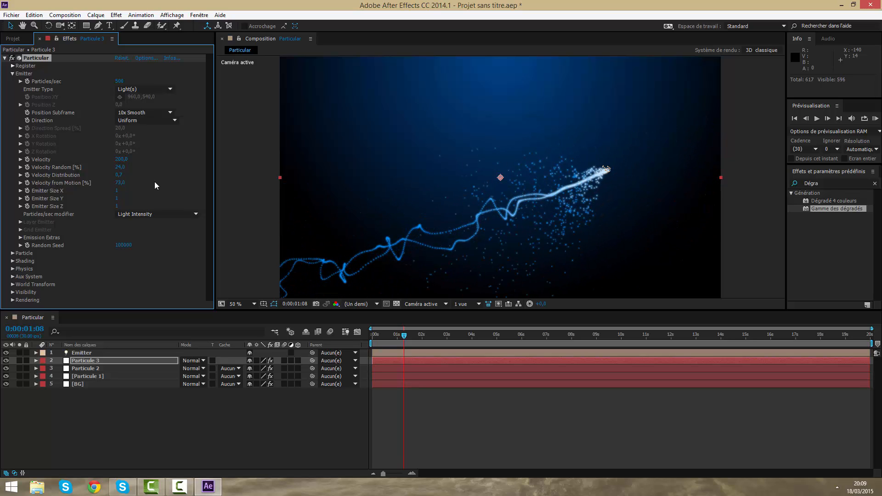
- Undo Particule 3's Velocity from Motion change, and try a much larger Emitter Size X before undoing that too
key(ctrl+z)
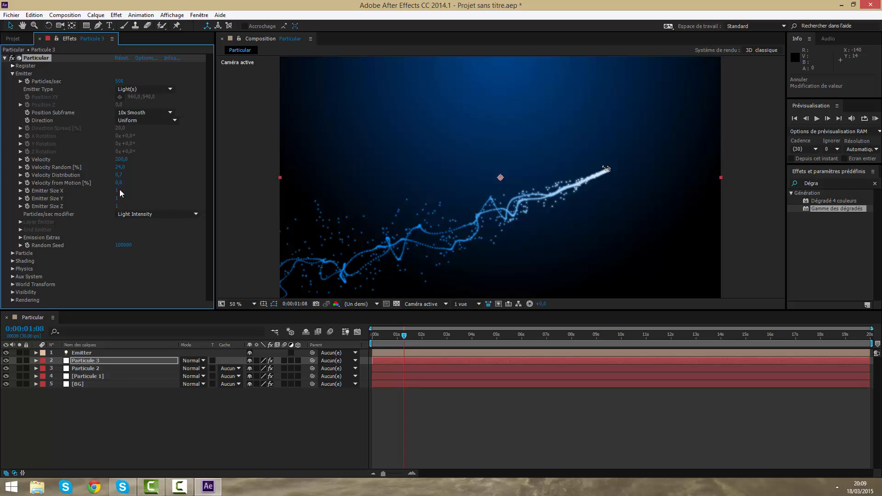
drag(117, 190, 181, 194)
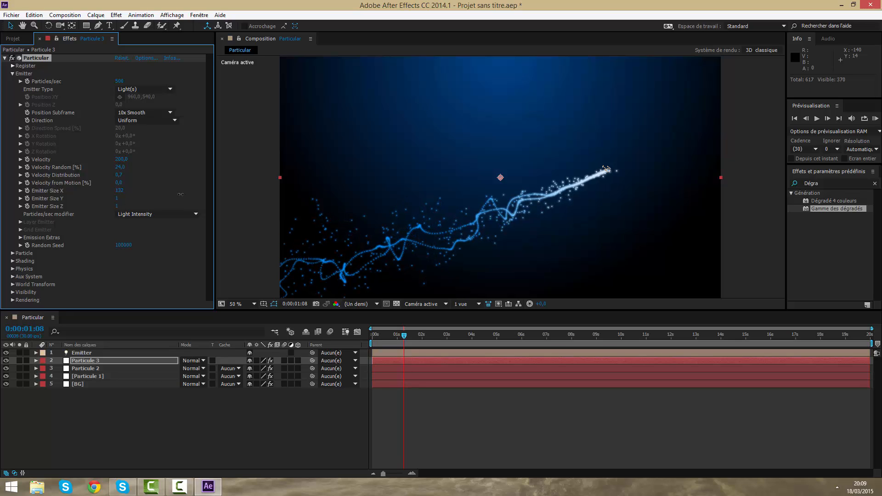
key(ctrl+z)
- Set Particule 3's Emitter Size X, Emitter Size Y and Emitter Size Z to 20 each
click(118, 190)
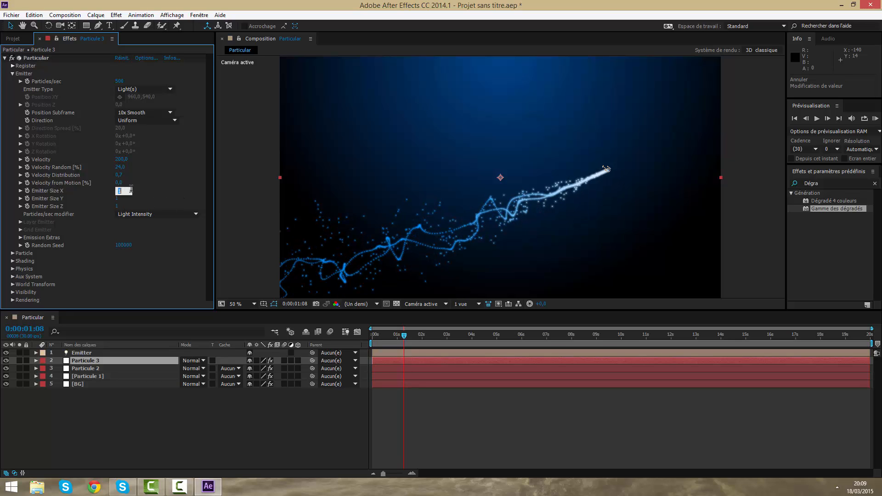
key(Return)
click(118, 198)
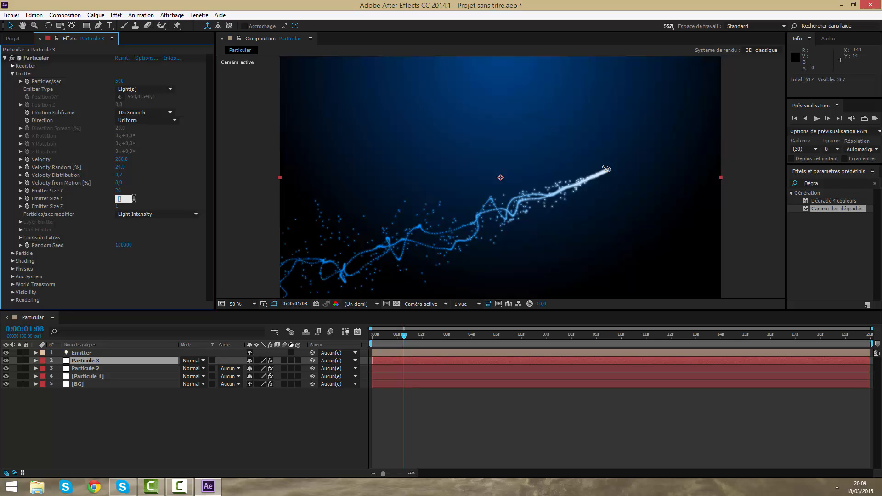
text(20)
key(Return)
click(136, 205)
text(2)
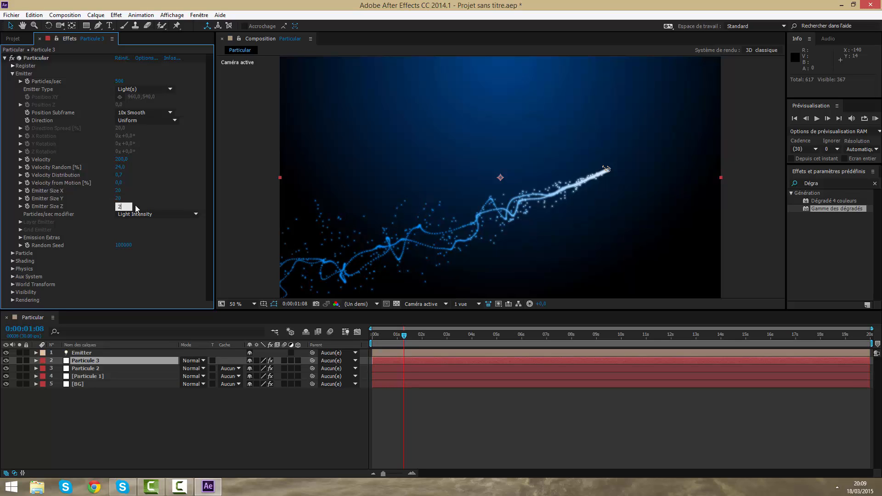
text(0)
key(Return)
- In Particule 3's Particle settings, shorten Life to 0.7 seconds and check the trail at 0:00:01:07
click(415, 336)
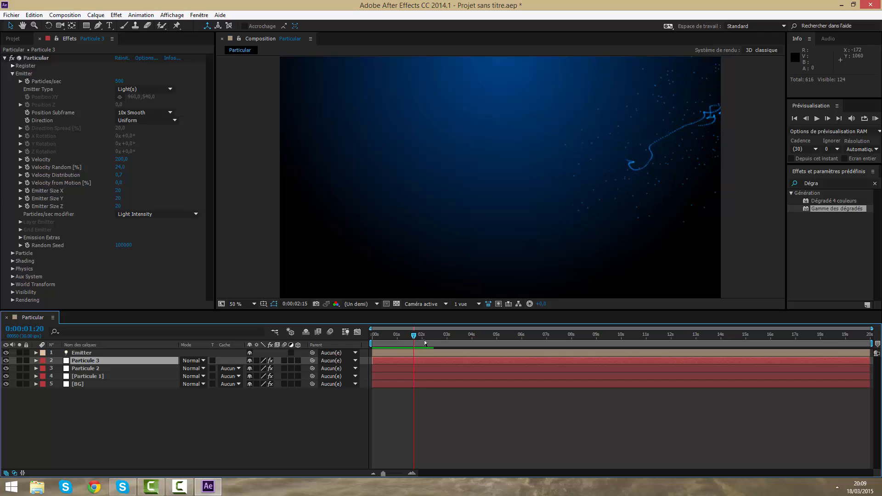
drag(405, 342, 426, 328)
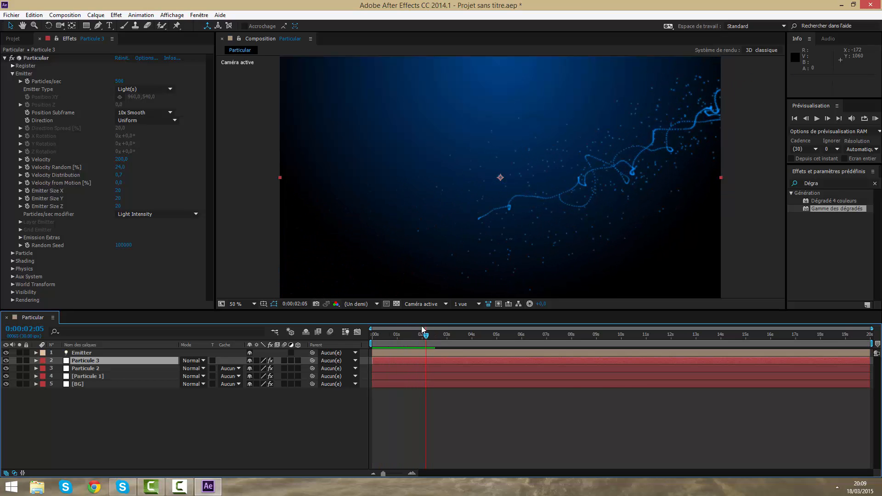
click(13, 74)
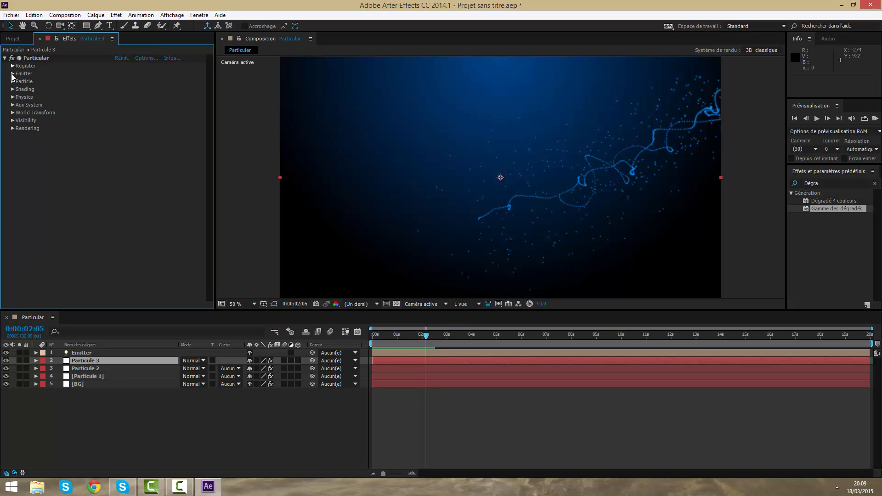
click(13, 81)
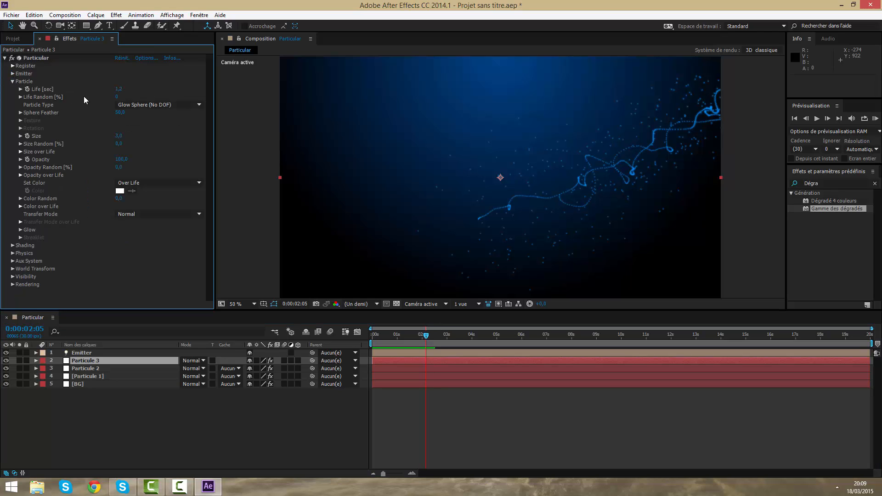
click(118, 90)
text(0.7)
key(Return)
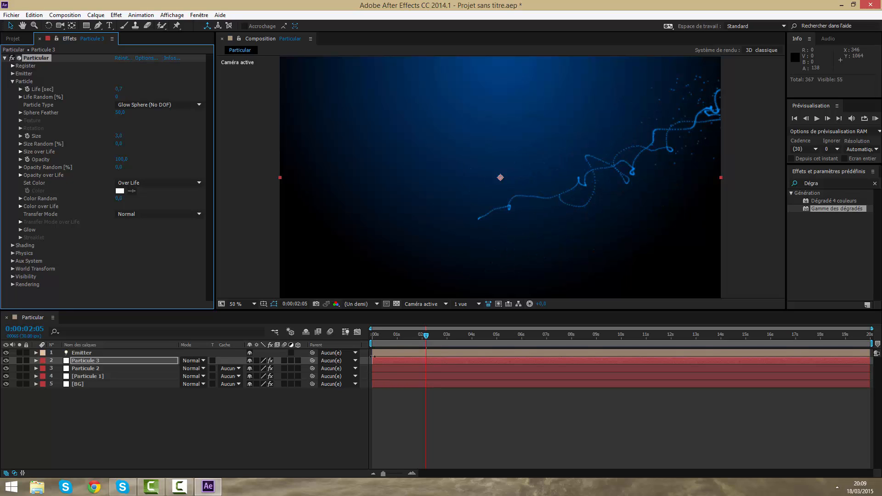
drag(419, 341, 403, 339)
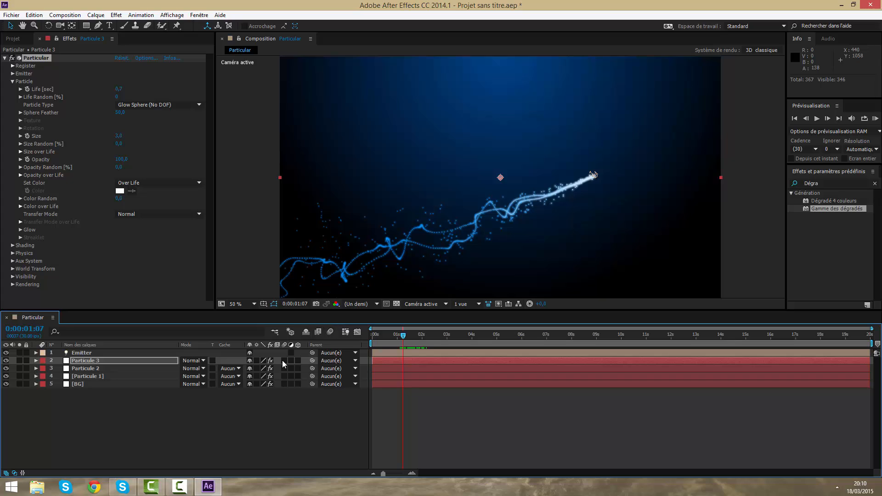
- Enable motion blur for the Particule 1, 2 and 3 layers and the composition, and preview the animation
drag(282, 360, 285, 376)
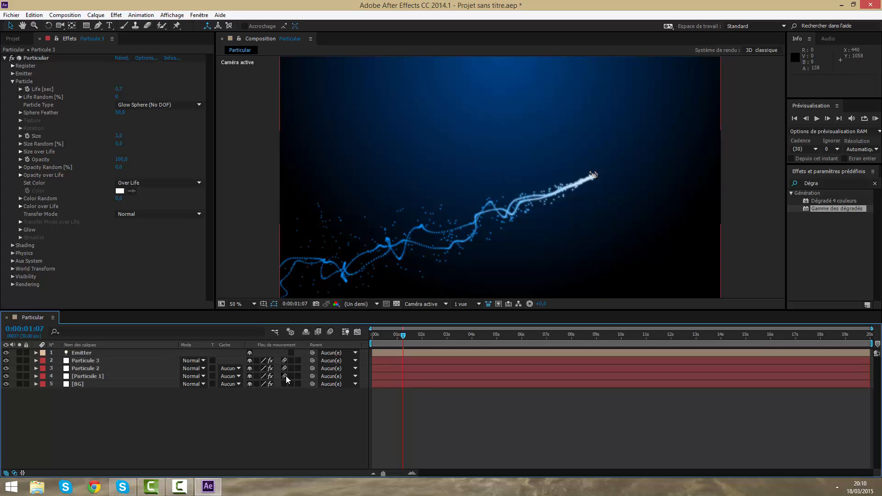
click(330, 336)
key(KP_0)
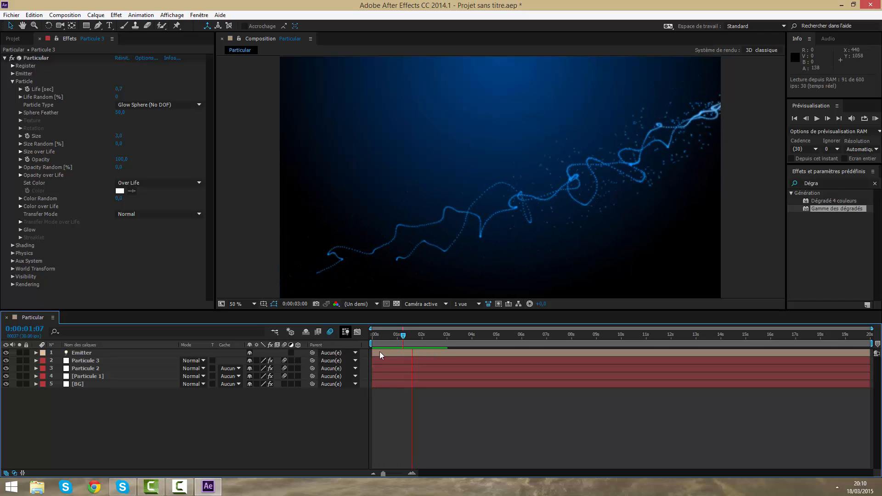
click(392, 339)
drag(392, 336, 399, 343)
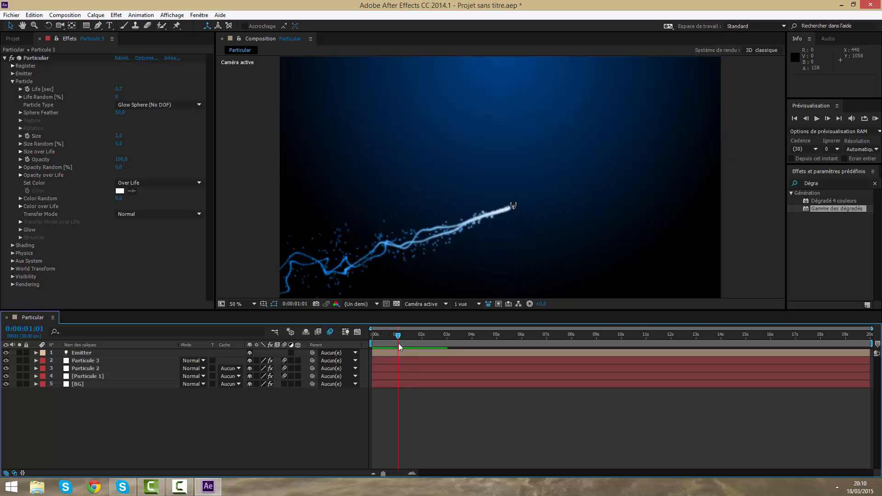
- Duplicate the Particule 3 layer to make a fourth particle layer and set its particle Life to 1.8 seconds
click(118, 361)
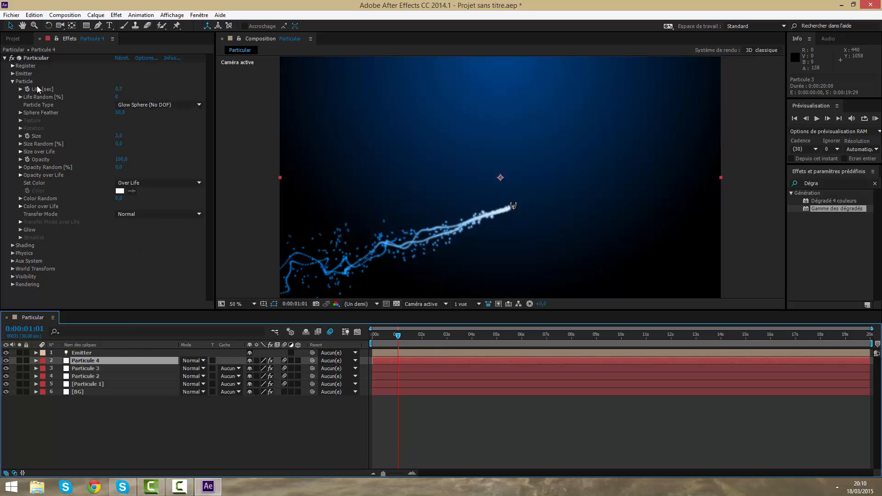
click(13, 82)
click(12, 81)
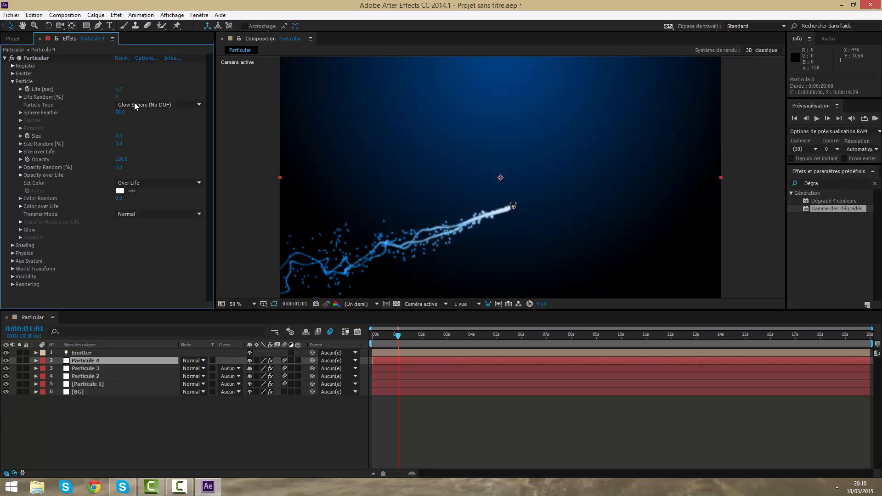
click(13, 82)
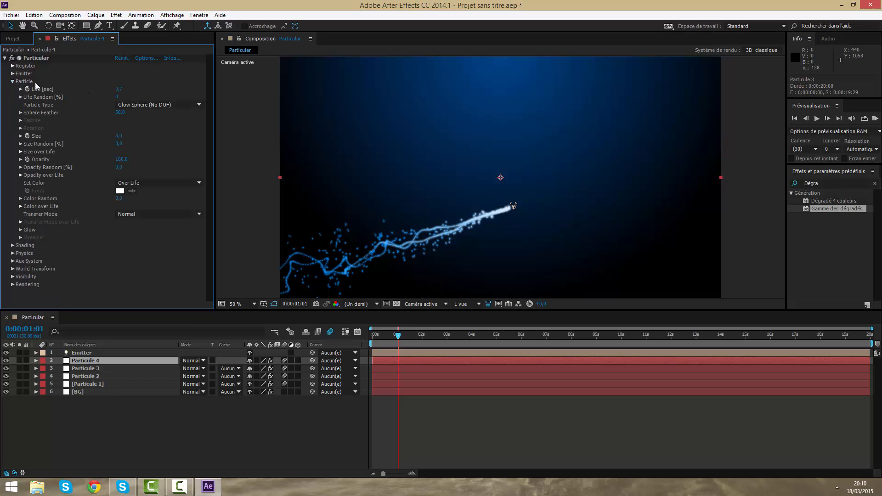
click(118, 89)
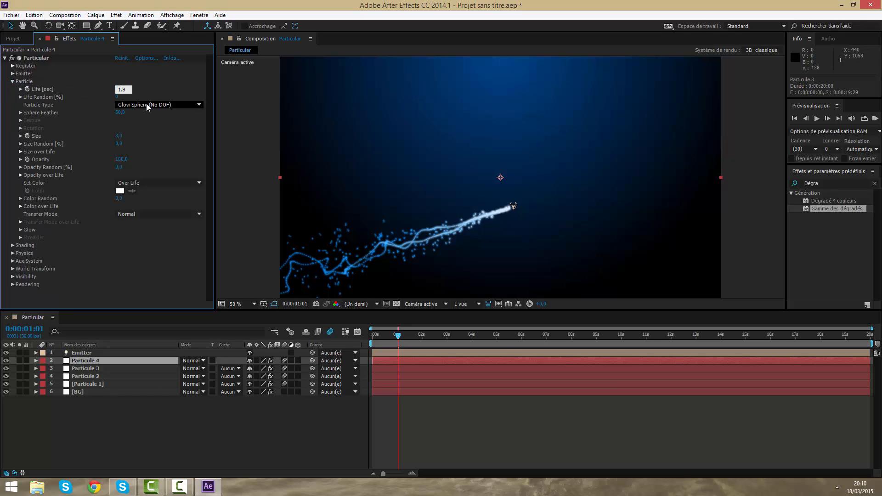
key(Return)
- In Particule 4's Emitter settings, raise Particles/sec to 700 and then to 800
click(13, 81)
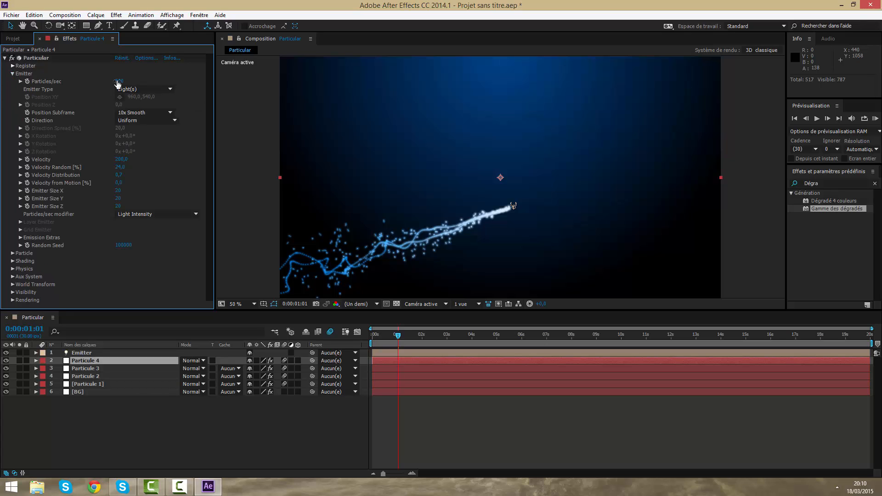
click(117, 83)
text(700)
key(Return)
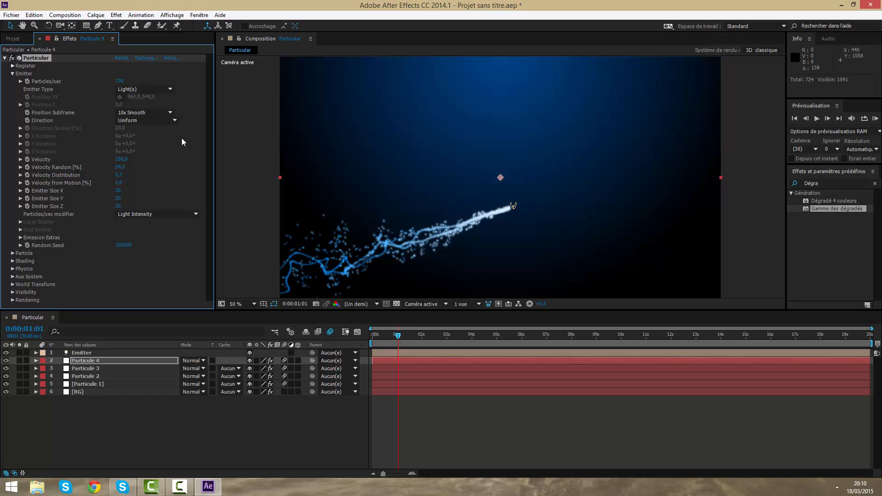
click(122, 80)
text(800)
key(Return)
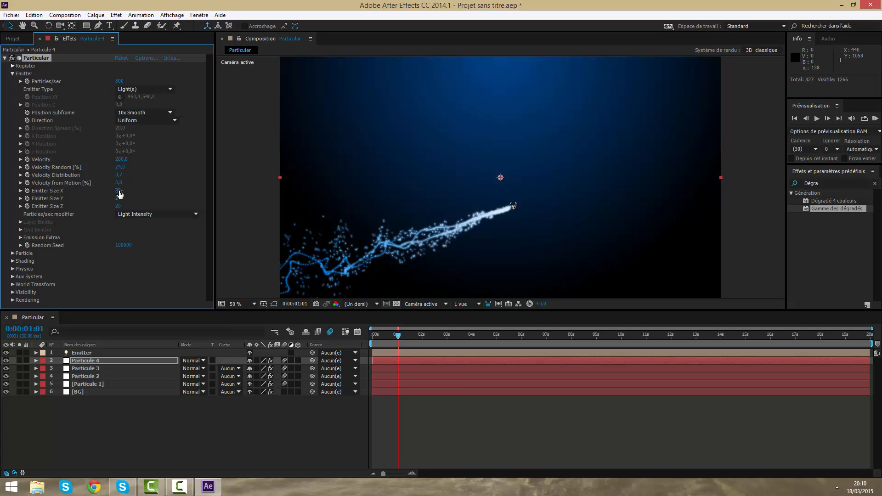
- Raise Particule 4's Velocity to about 280, lower Velocity Random slightly, and set Emitter Size X, Y and Z to 10
drag(120, 159, 123, 159)
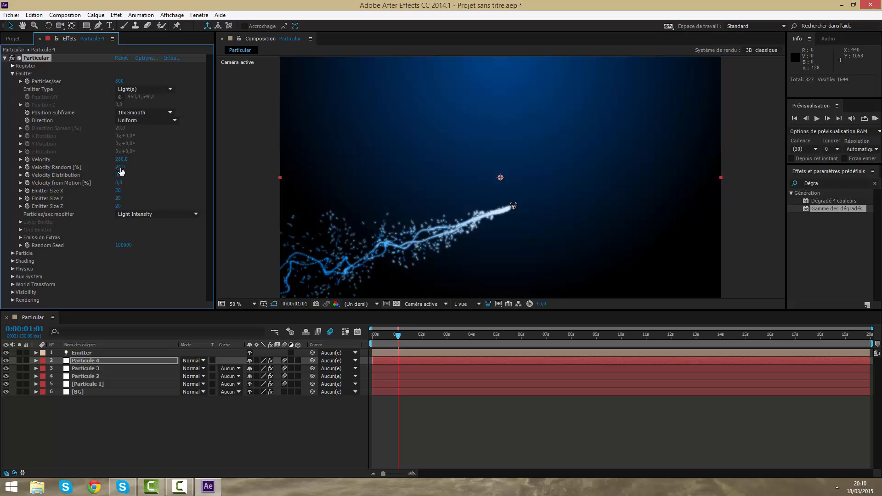
drag(114, 191, 109, 190)
click(122, 190)
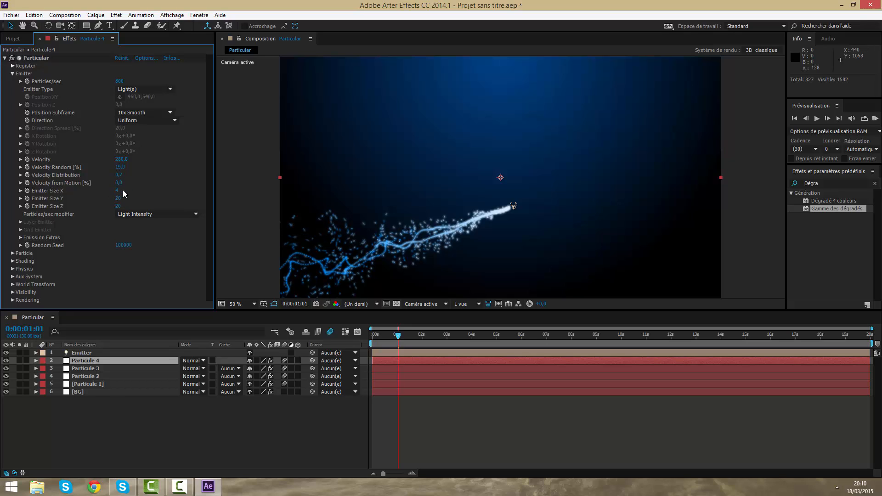
key(Tab)
text(10)
key(Return)
key(Return)
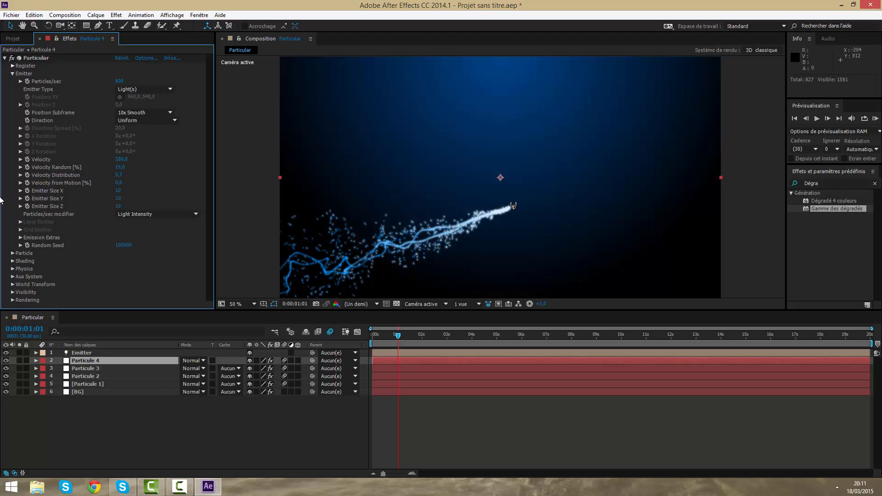
- In Particule 4's Particle settings, shorten Life to 1 second, check the trail at 0:00:01:18, and reduce Life to 0.7 seconds
drag(398, 339, 446, 340)
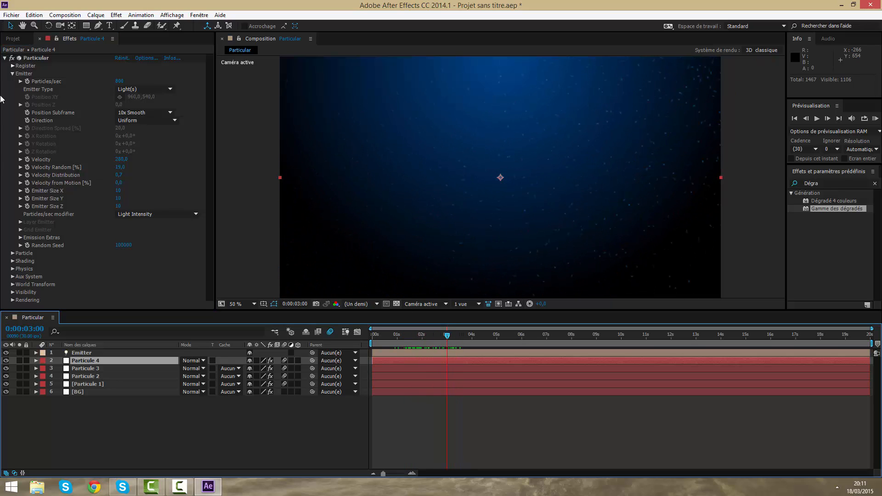
click(13, 74)
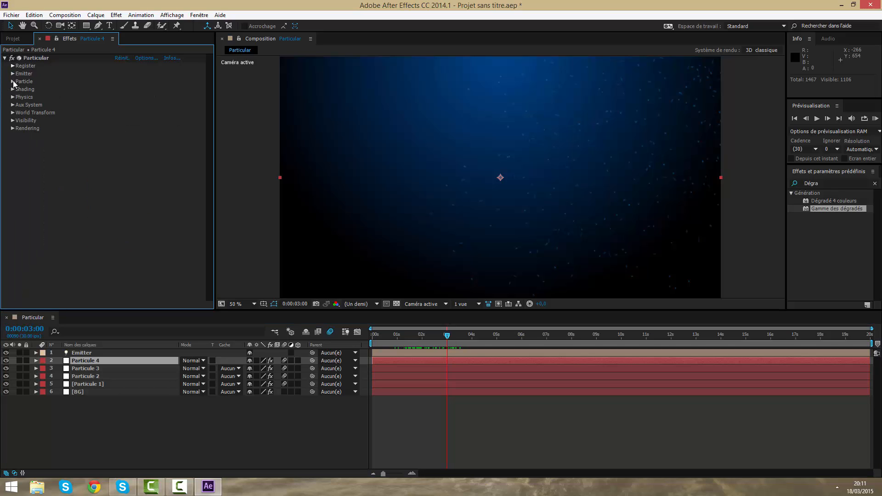
click(13, 82)
click(120, 89)
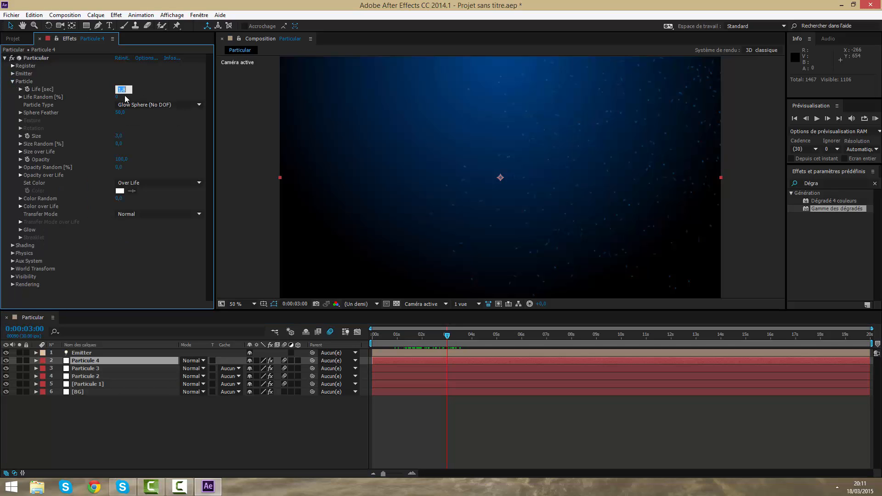
text(1)
key(Return)
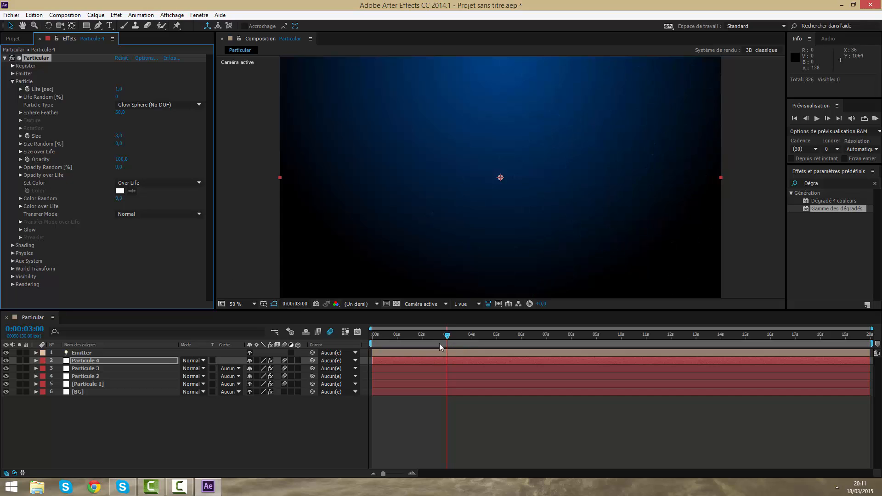
drag(442, 335, 412, 335)
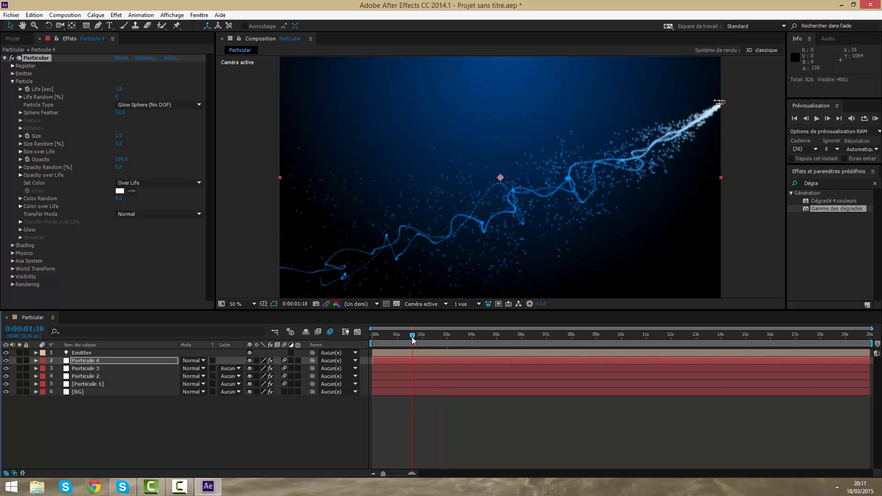
click(118, 89)
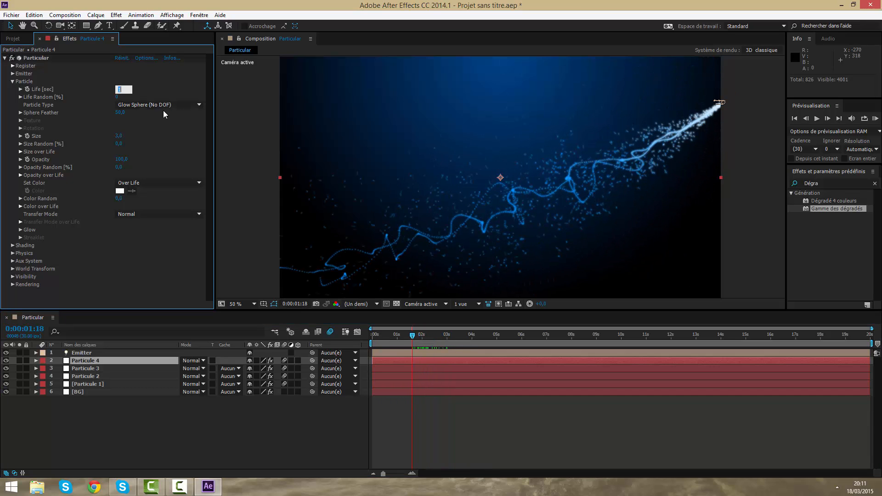
text(0,7)
click(170, 284)
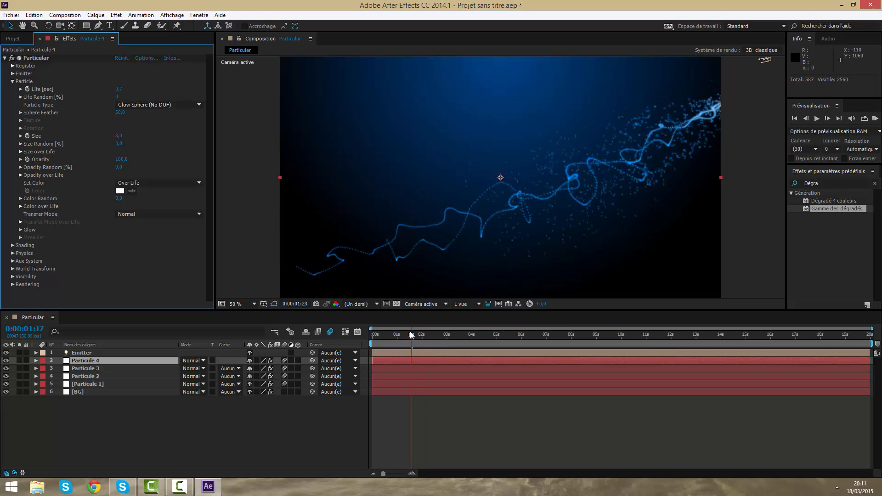
- Preview the animation with all four particle layers and examine the trail at 0:00:01:18
drag(418, 339, 408, 334)
key(KP_0)
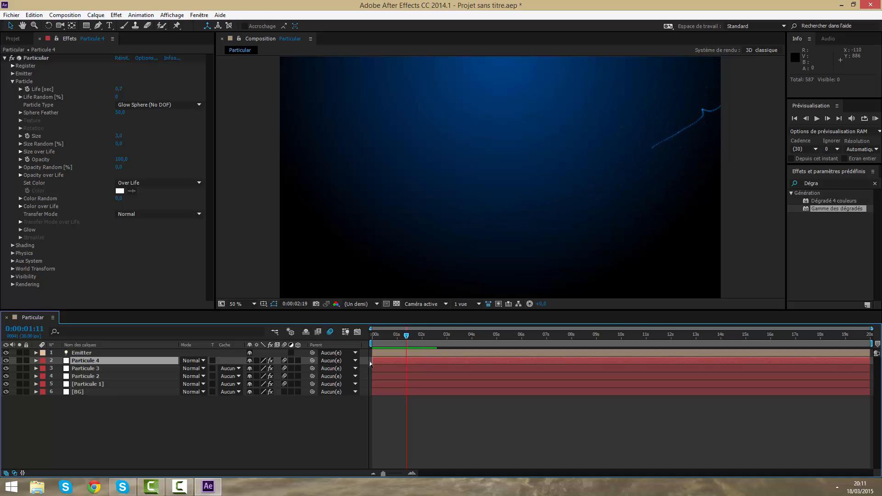
key(space)
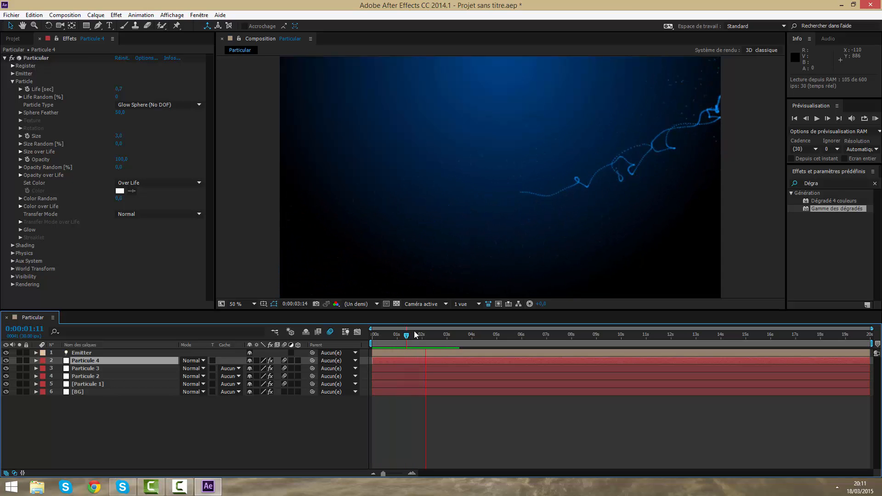
mouse_move(414, 335)
mouse_down()
mouse_move(398, 335)
mouse_move(421, 333)
mouse_move(414, 330)
mouse_up()
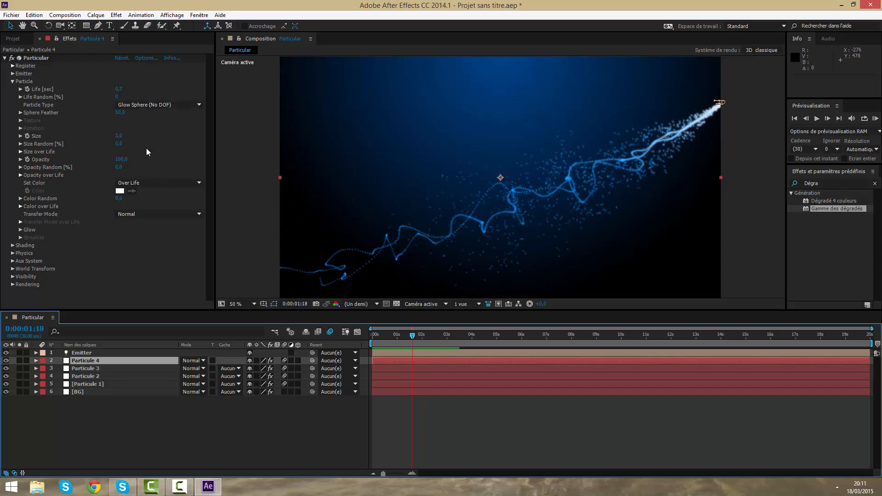
- Set the particle Life of Particule 4 to 0.9 seconds
click(119, 89)
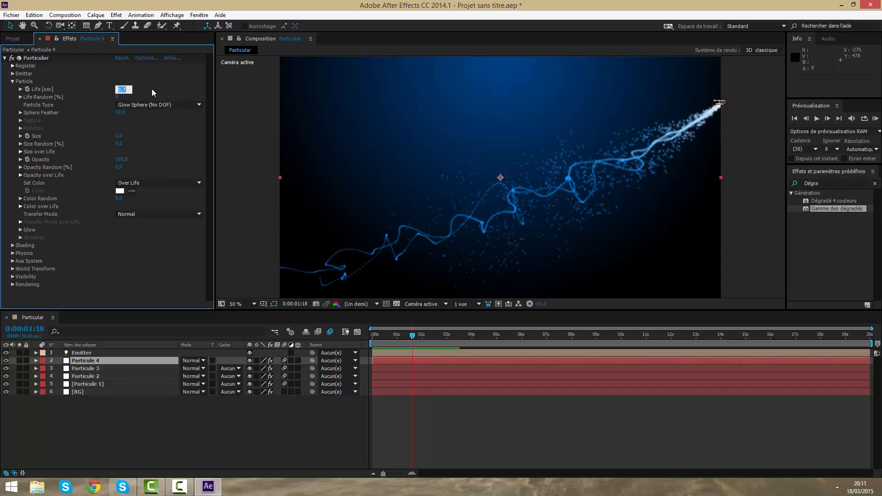
text(0,9)
key(Return)
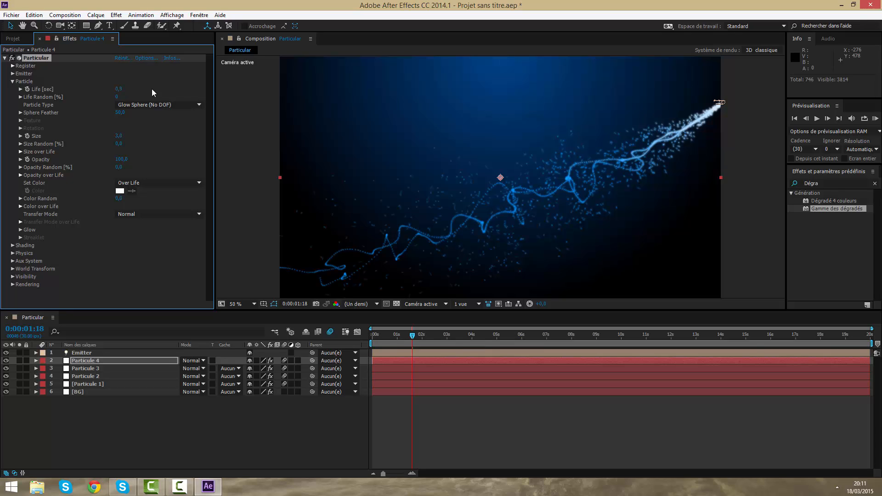
click(13, 81)
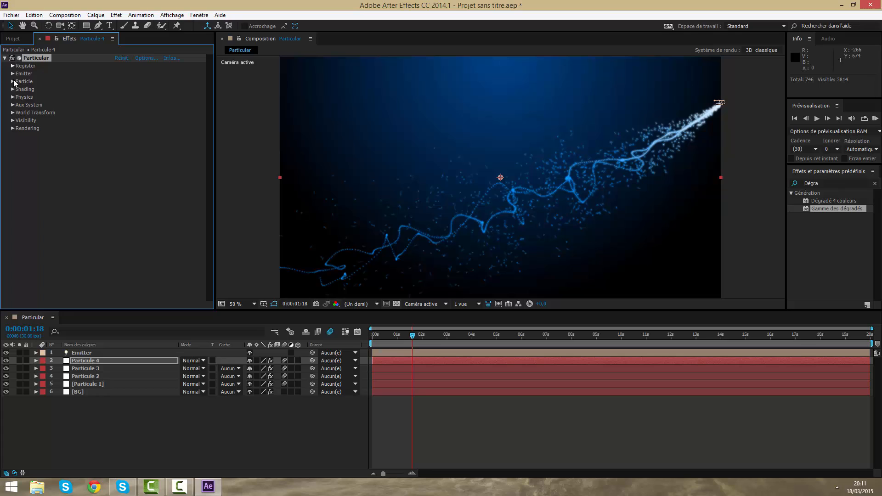
- Duplicate the Particule 4 layer and set the copy's emitter Velocity, Velocity Random and Velocity Distribution to 0
click(431, 360)
key(ctrl+d)
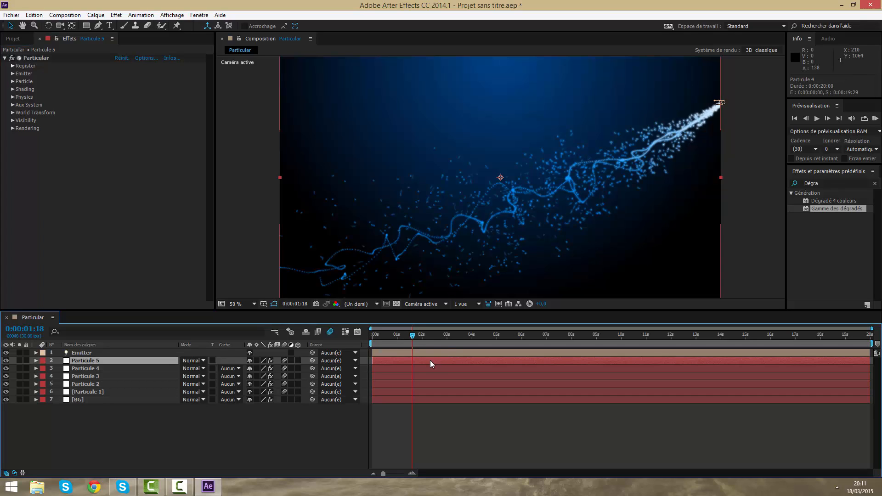
click(13, 74)
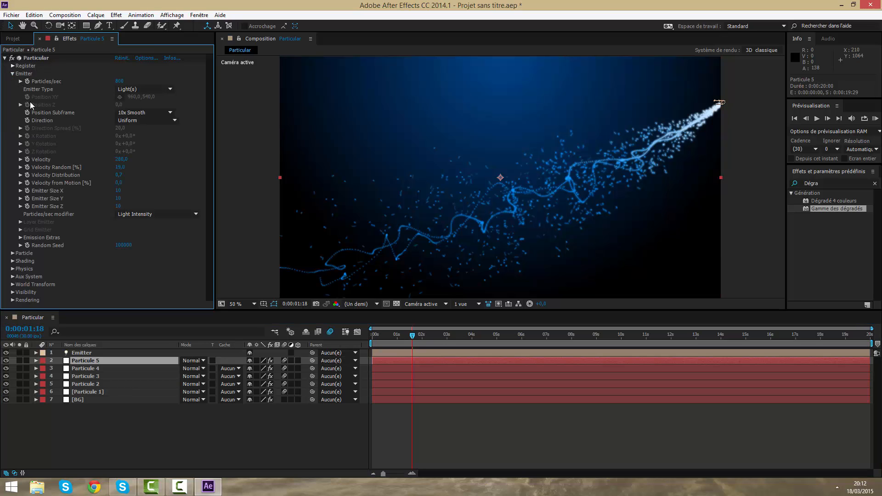
click(119, 160)
text(0)
key(Return)
click(121, 167)
text(0)
key(Return)
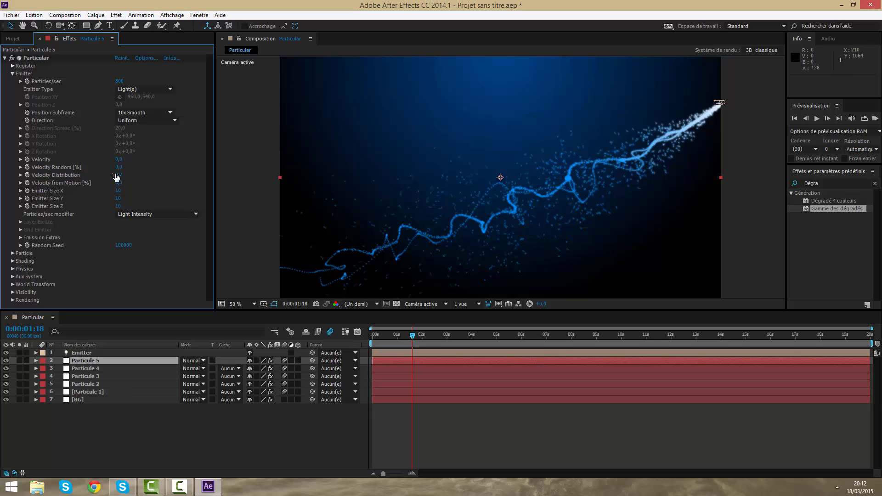
text(0)
- Set Emitter Size X, Y and Z of Particule 5 to 1
click(118, 190)
text(1)
key(Return)
click(121, 198)
text(1)
click(118, 206)
text(1)
click(12, 74)
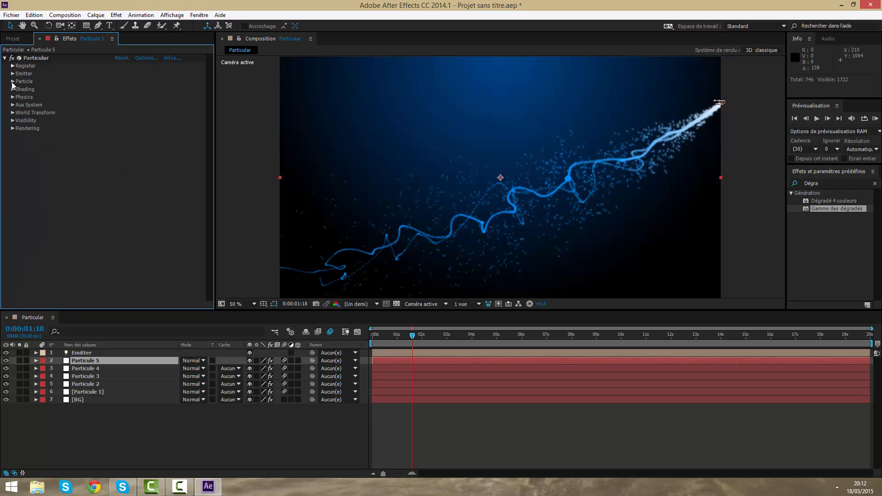
- Set Affect Position to 0 in the Turbulence Field physics of Particule 5
click(13, 97)
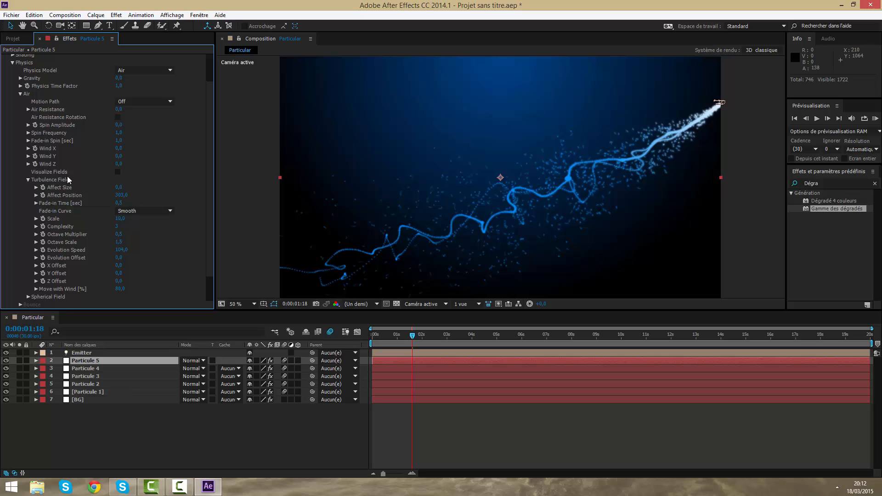
click(121, 195)
text(0)
key(Return)
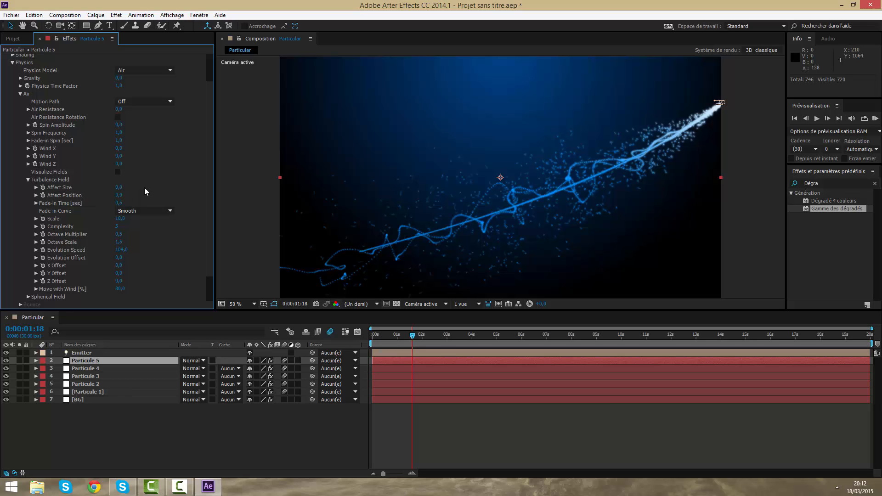
- Preview the animation, set the current time to 0:00:01:13, and raise Particule 5's turbulence Affect Position to 55
drag(412, 345, 376, 346)
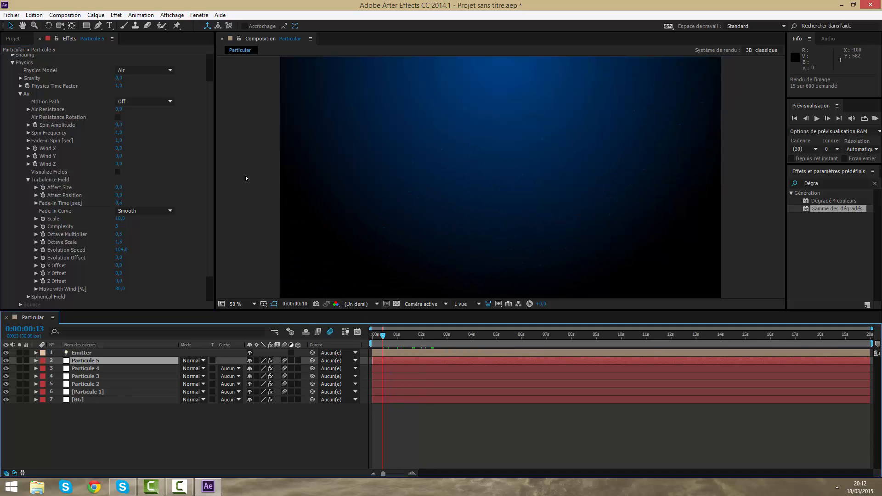
key(space)
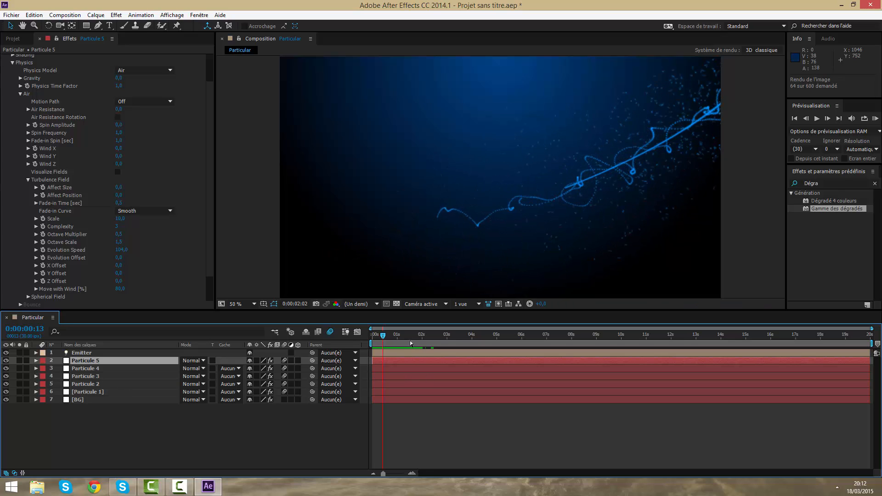
mouse_move(409, 340)
mouse_down()
mouse_move(396, 341)
mouse_move(407, 340)
mouse_up()
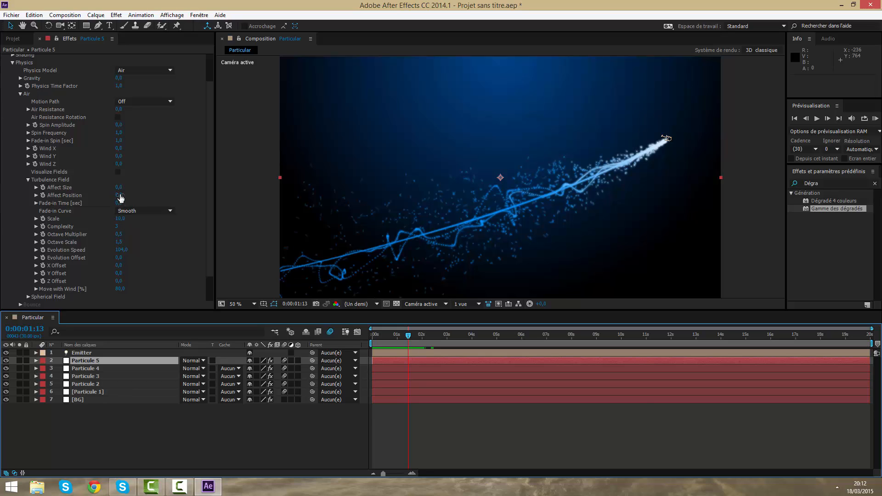
drag(118, 193, 158, 206)
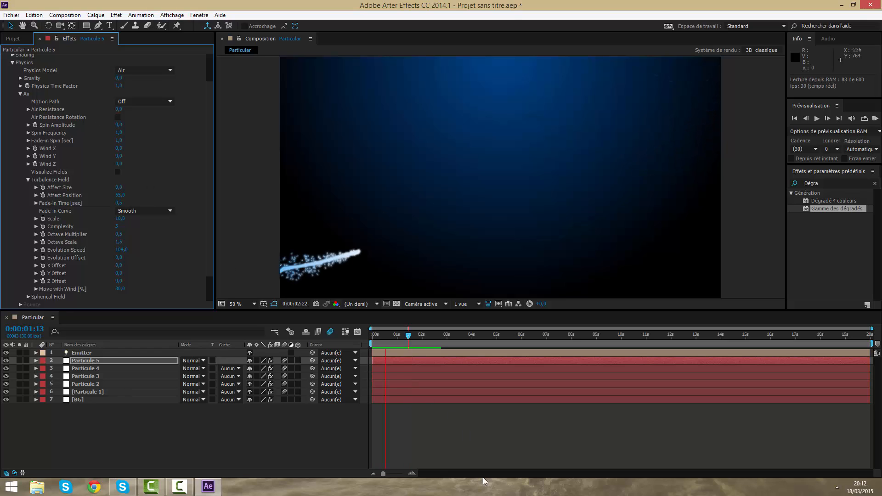
key(space)
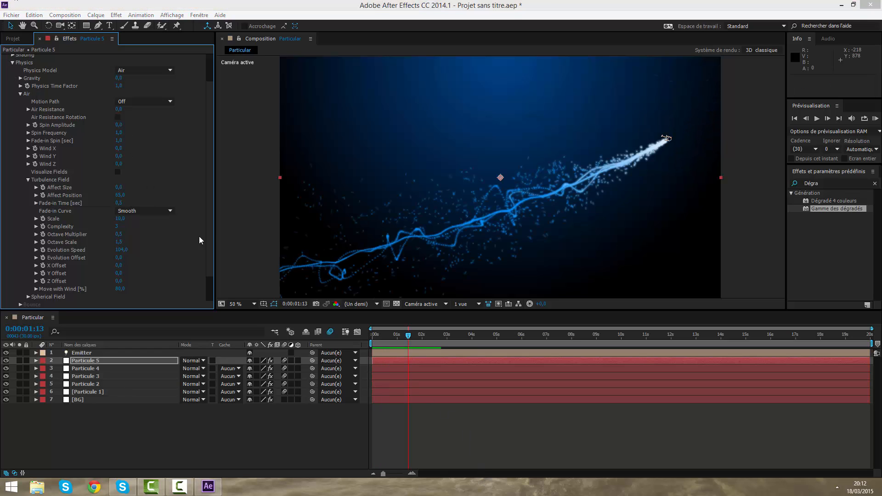
- Create a white composition-sized solid named OF and place it directly beneath the Emitter layer
click(418, 417)
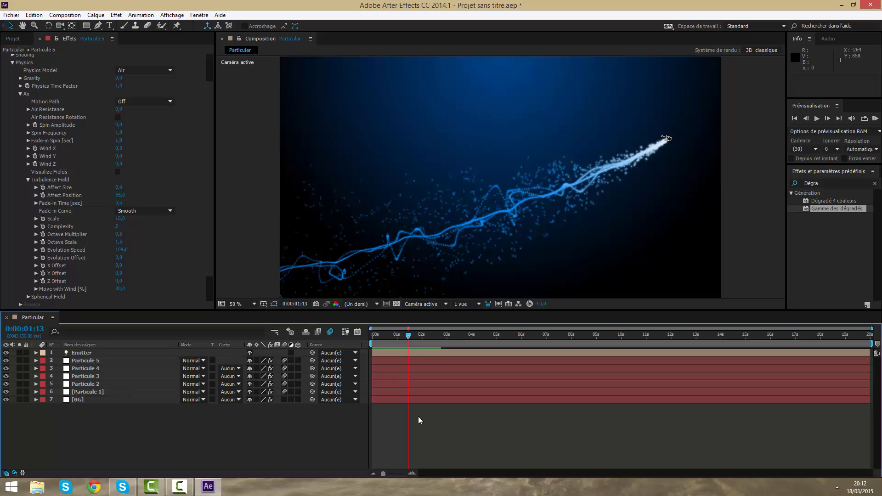
right_click(429, 426)
mouse_move(460, 329)
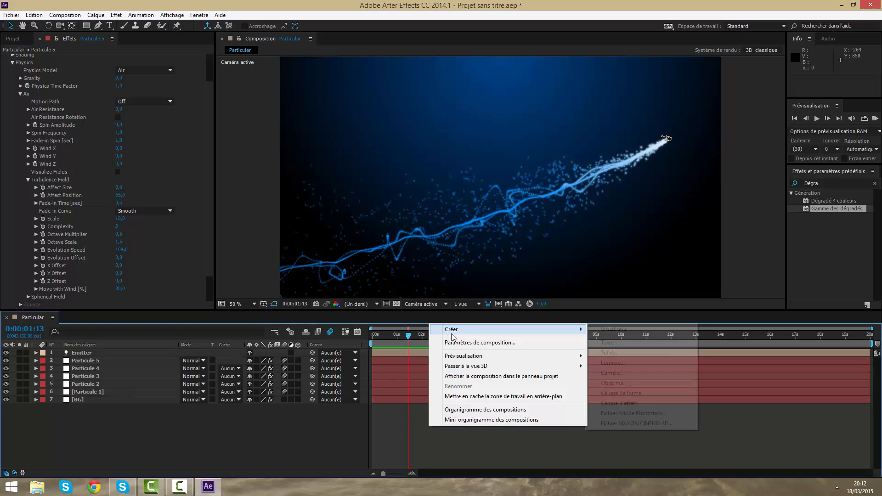
click(623, 355)
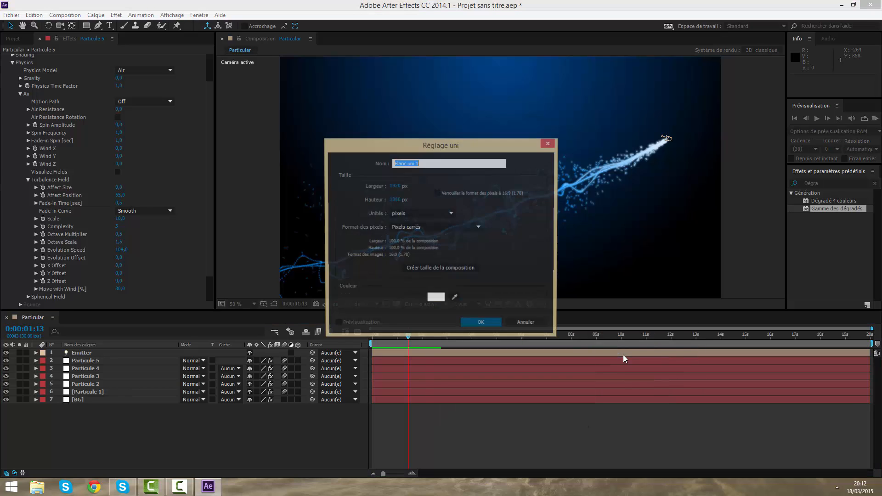
text(OF)
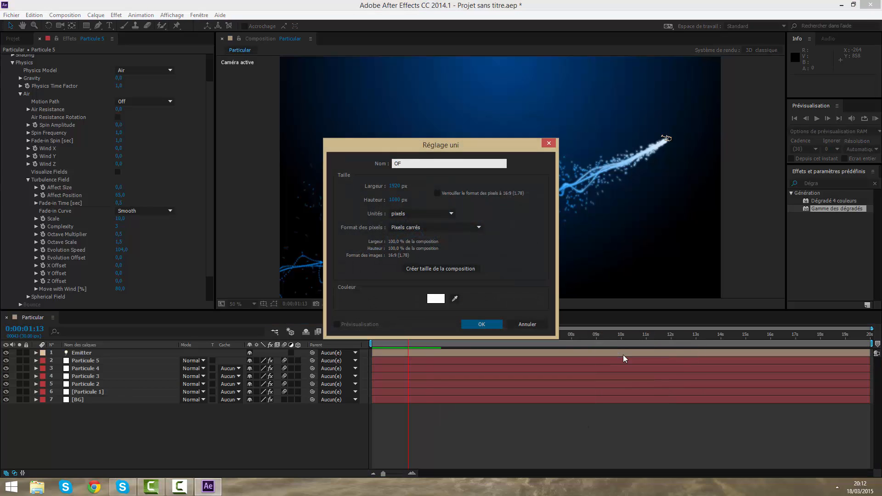
key(Return)
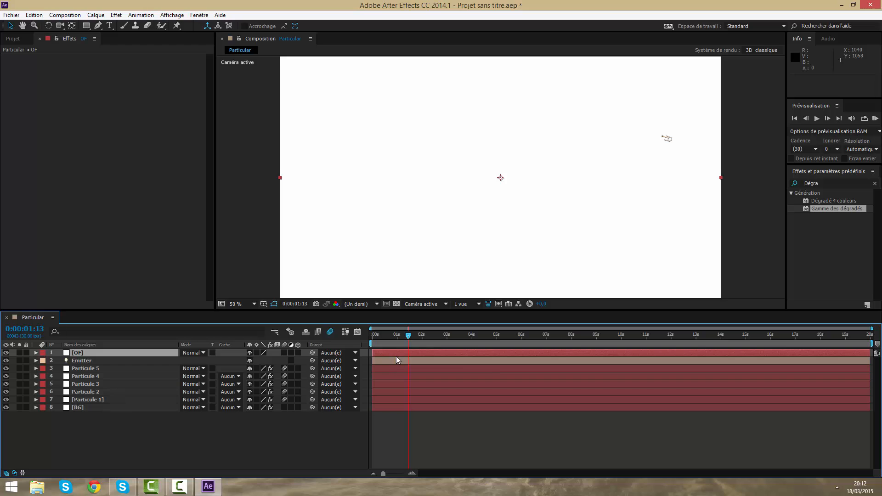
drag(118, 352, 154, 367)
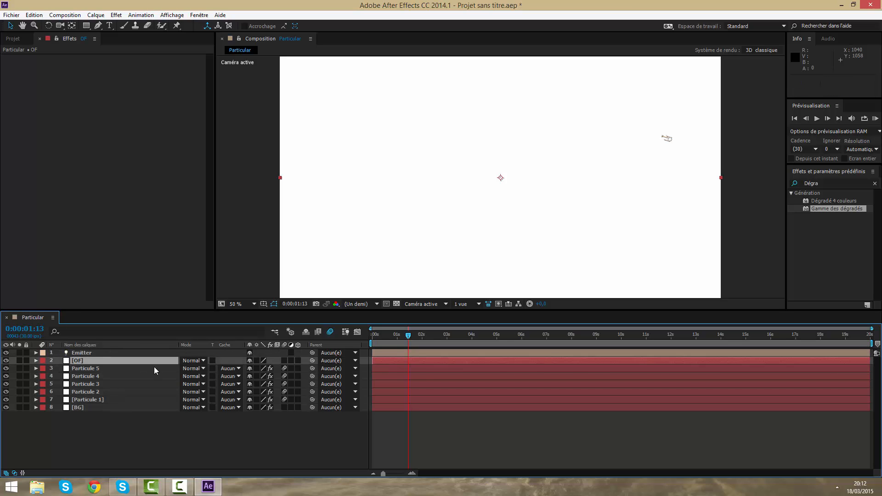
- Apply the Video Copilot Optical Flares effect to the OF solid and set its Render Mode to On Transparent
right_click(383, 364)
mouse_move(505, 247)
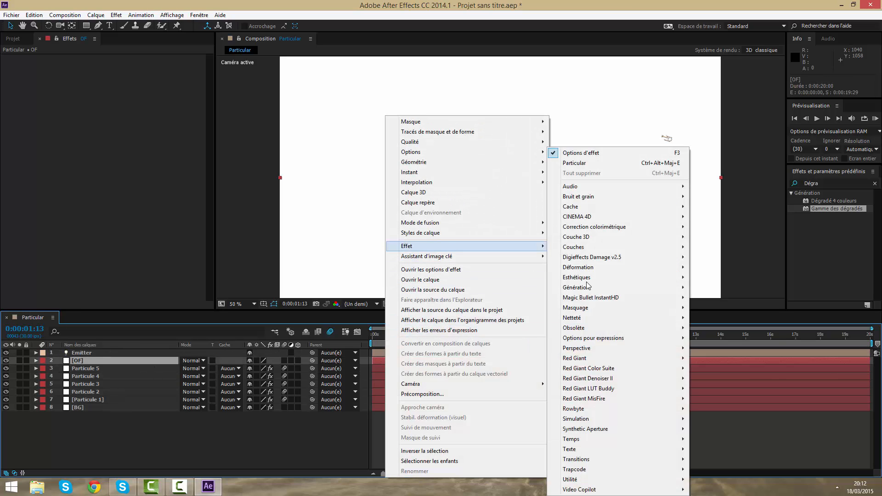
mouse_move(597, 489)
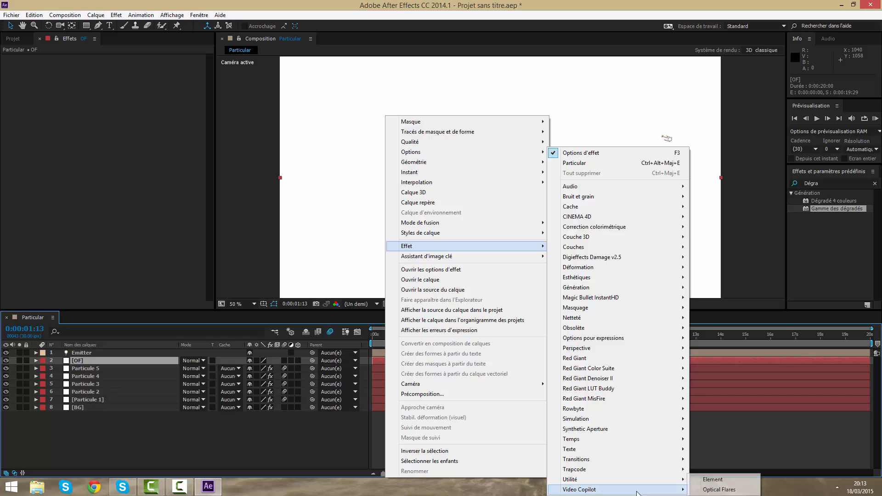
click(712, 487)
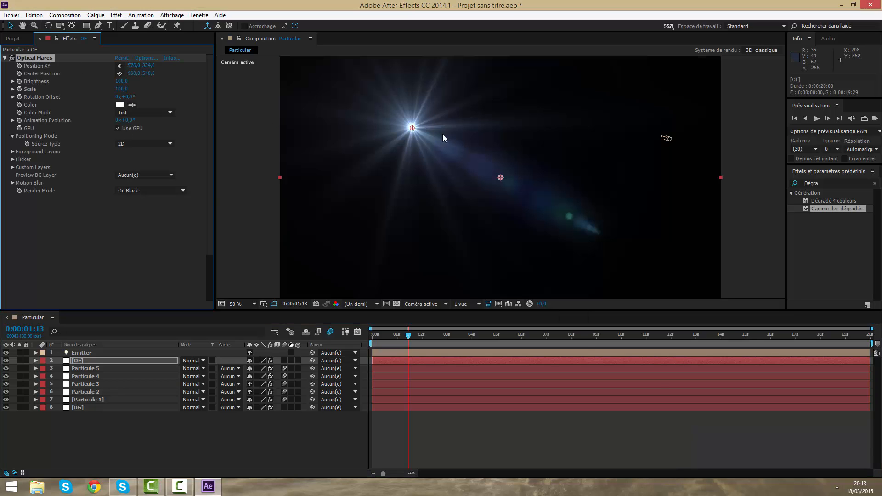
click(181, 191)
click(177, 209)
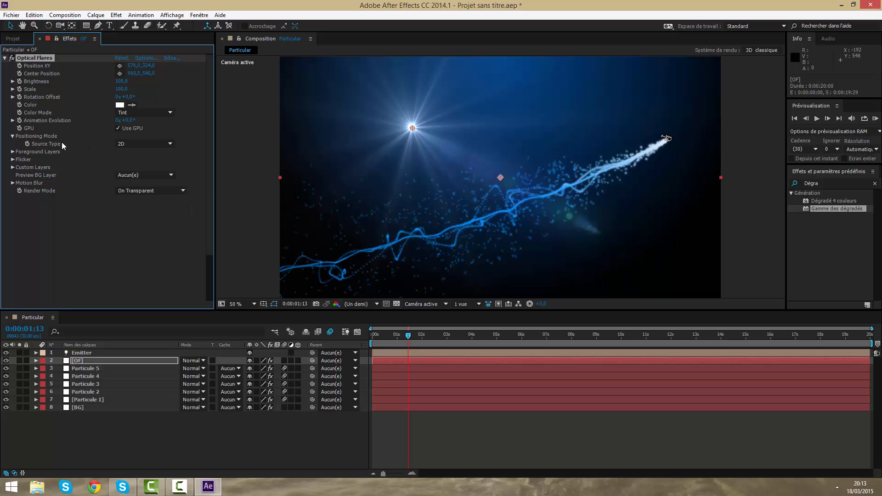
- In the Optical Flares options, load the Tac Light preset from Natural Flares and reposition the preview flare to inspect it
drag(418, 338, 417, 316)
click(143, 58)
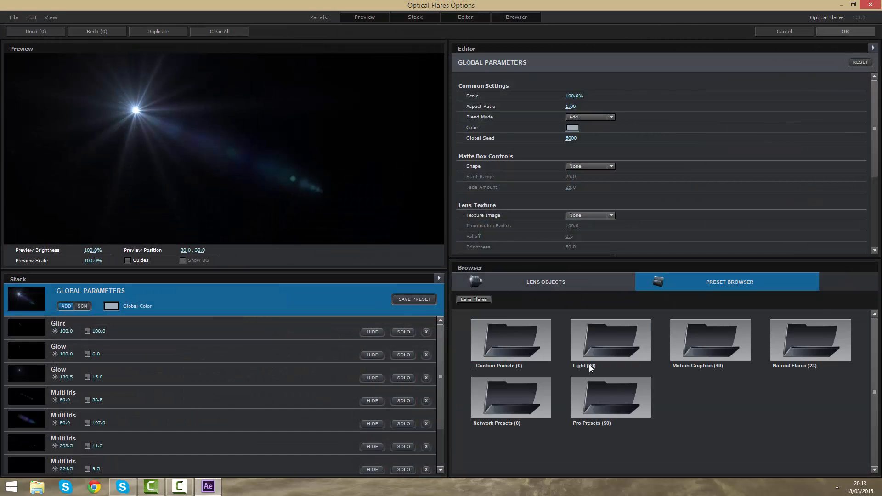
click(787, 347)
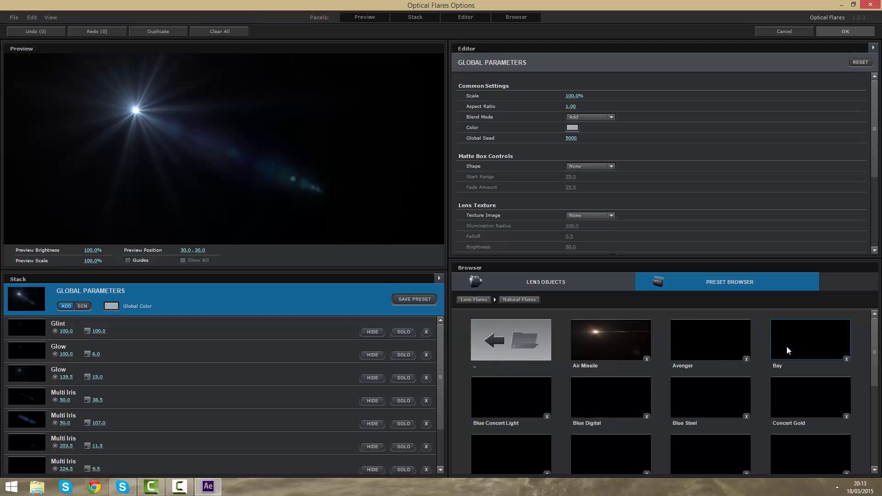
scroll(627, 387, down, 5)
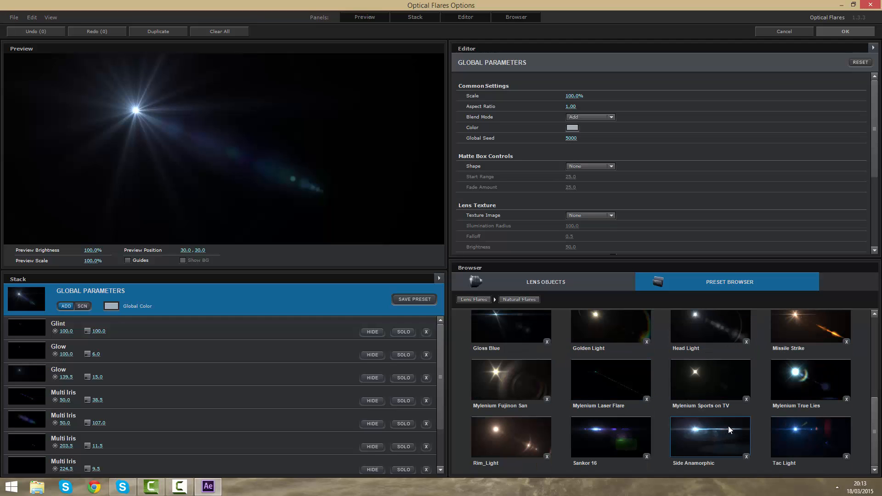
click(815, 447)
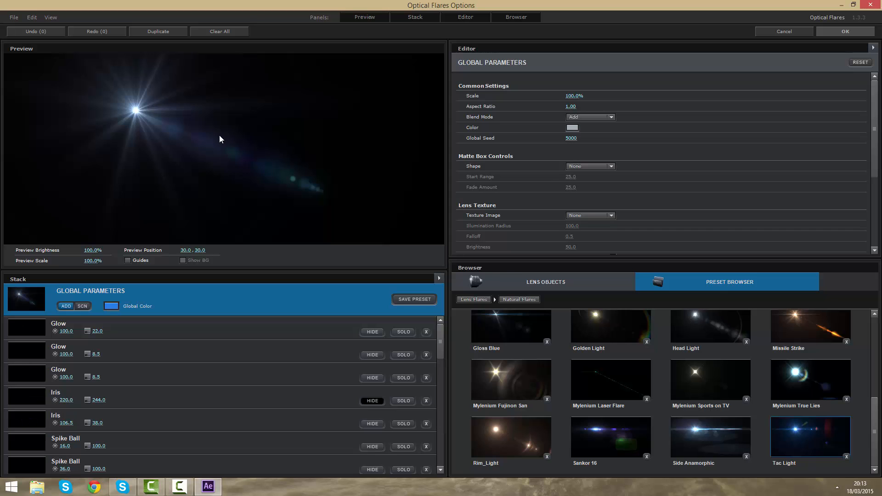
drag(219, 135, 148, 154)
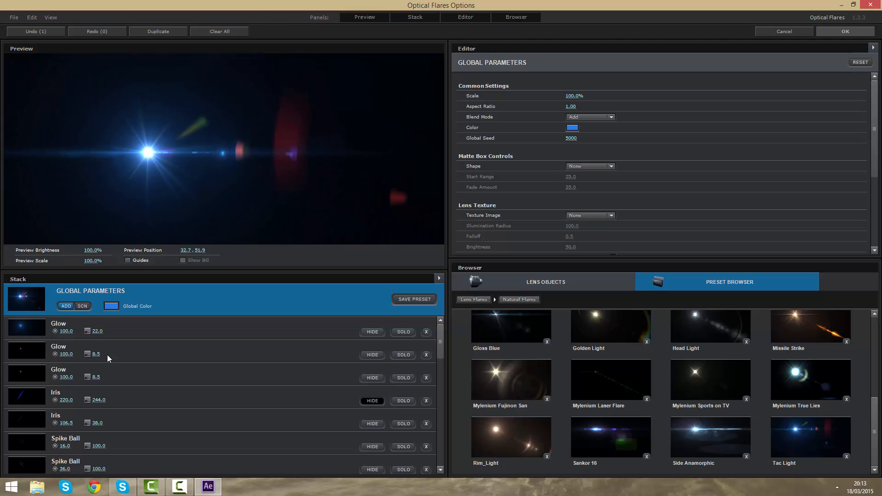
- Delete four Ring elements from the flare stack, including the large red one with scale 518
scroll(106, 354, down, 6)
scroll(109, 373, up, 2)
click(109, 375)
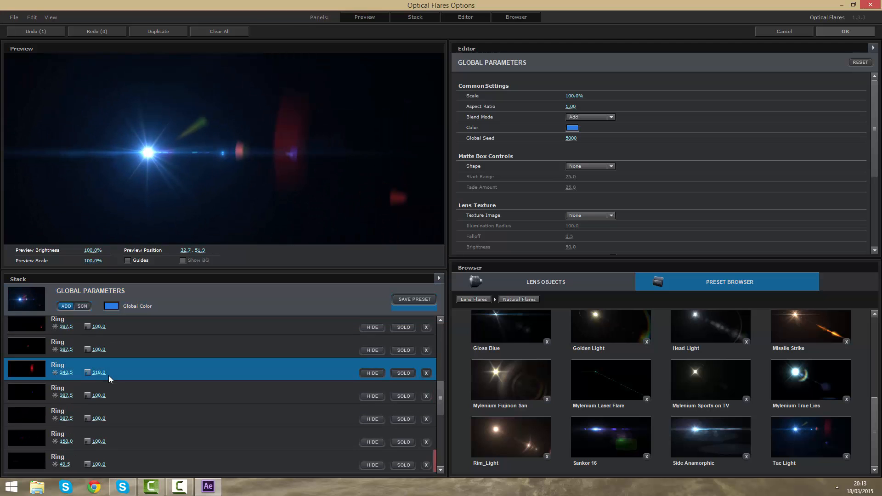
key(Delete)
key(Delete)
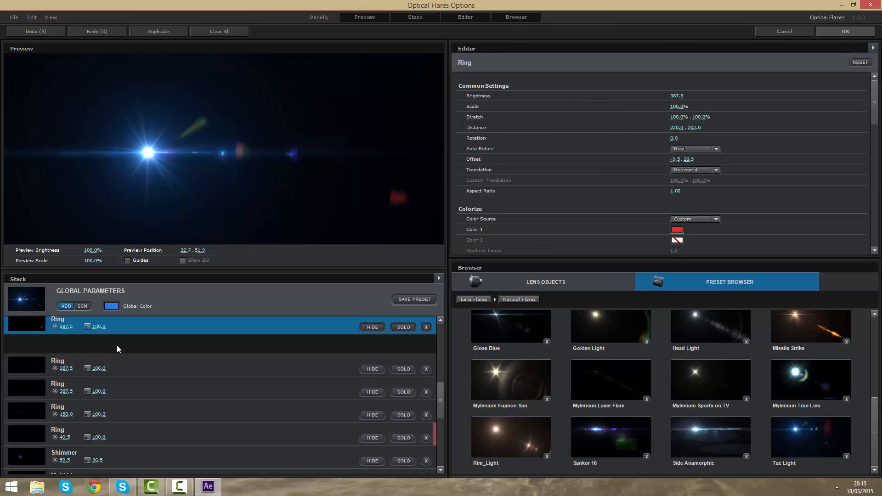
key(Delete)
click(116, 375)
key(Delete)
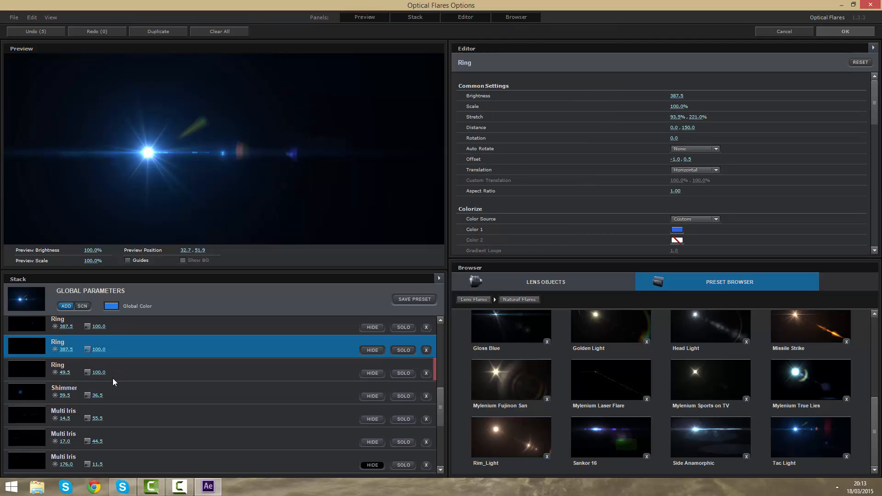
- Look through the remaining flare elements, delete the Iris with brightness 106.5, and undo that deletion
scroll(112, 380, down, 5)
click(102, 436)
scroll(109, 390, up, 10)
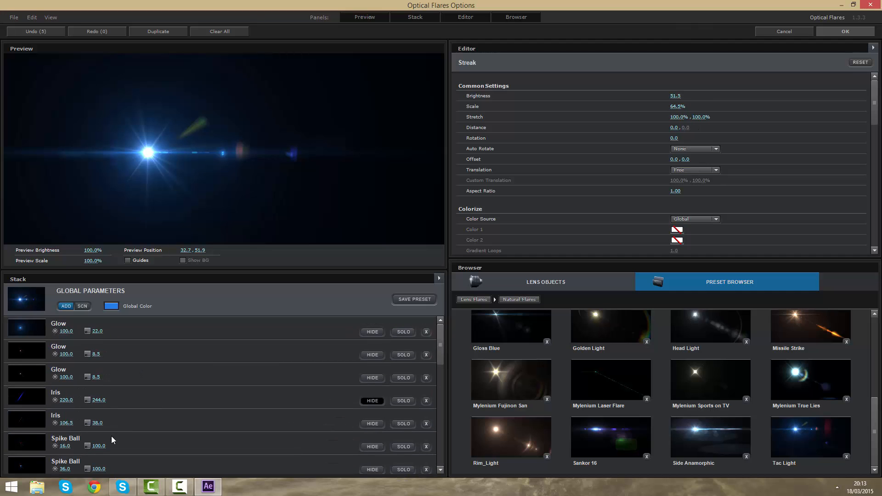
click(119, 418)
key(Delete)
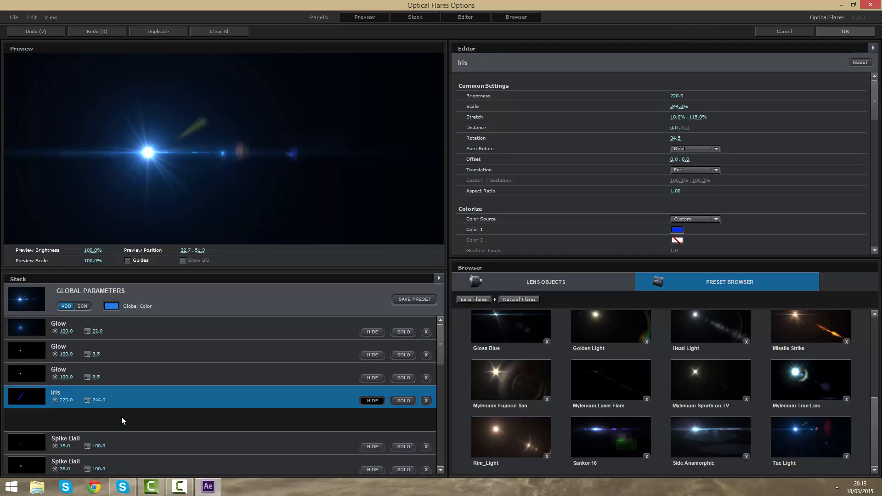
key(ctrl+z)
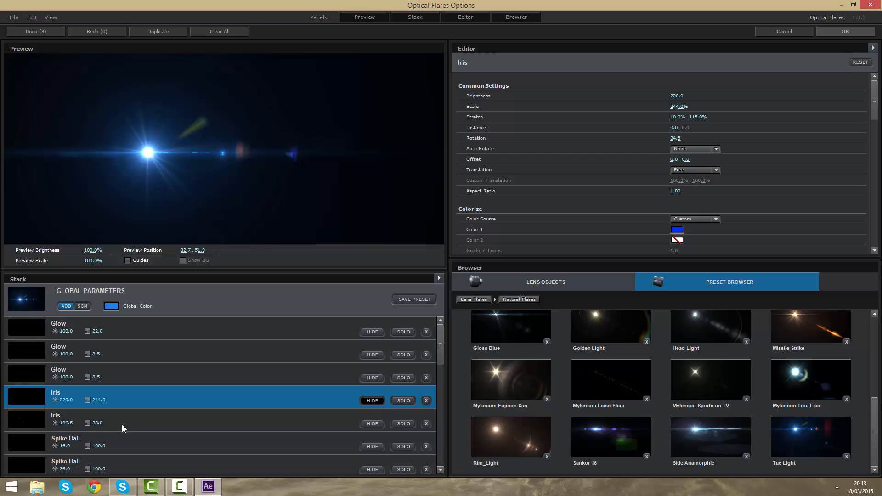
- Delete the Spike Ball with brightness 16 and one Ring with brightness 387.5 from the flare stack
click(128, 438)
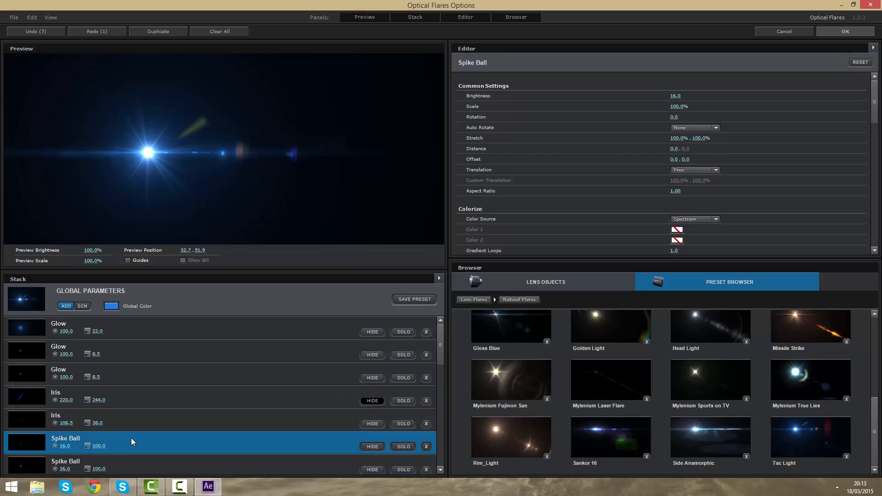
key(Delete)
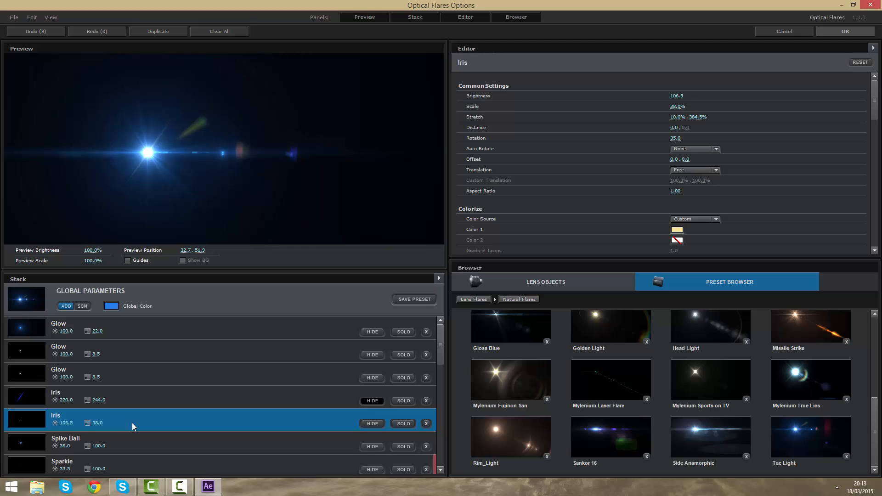
click(129, 368)
scroll(130, 367, down, 2)
scroll(129, 366, down, 4)
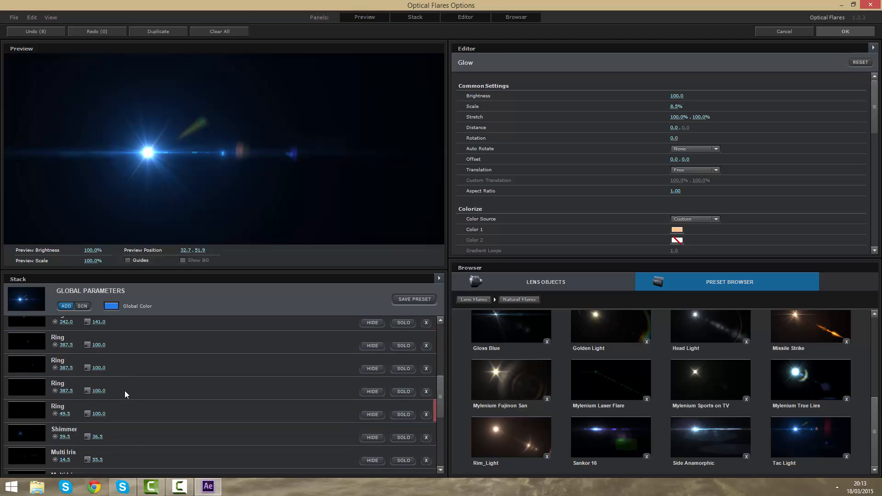
scroll(133, 362, up, 1)
click(140, 351)
scroll(139, 351, up, 5)
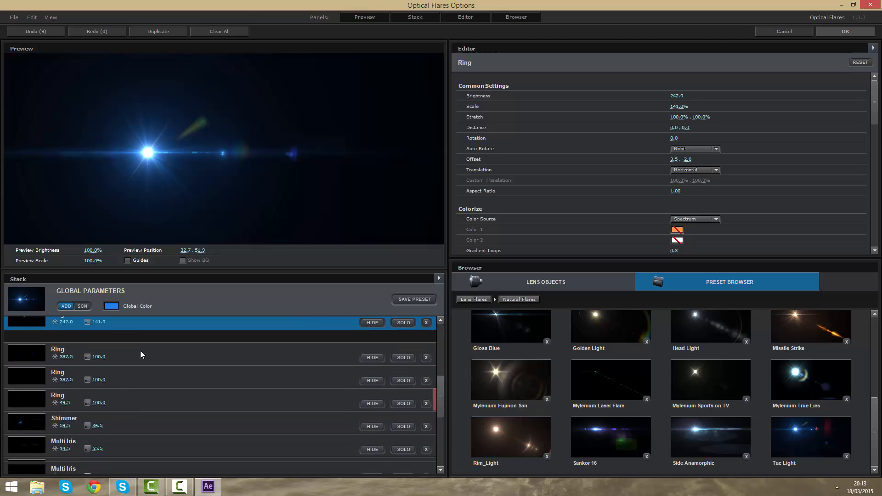
- Delete the Ring element with brightness 242 and scale 141 from the flare stack
scroll(139, 353, down, 5)
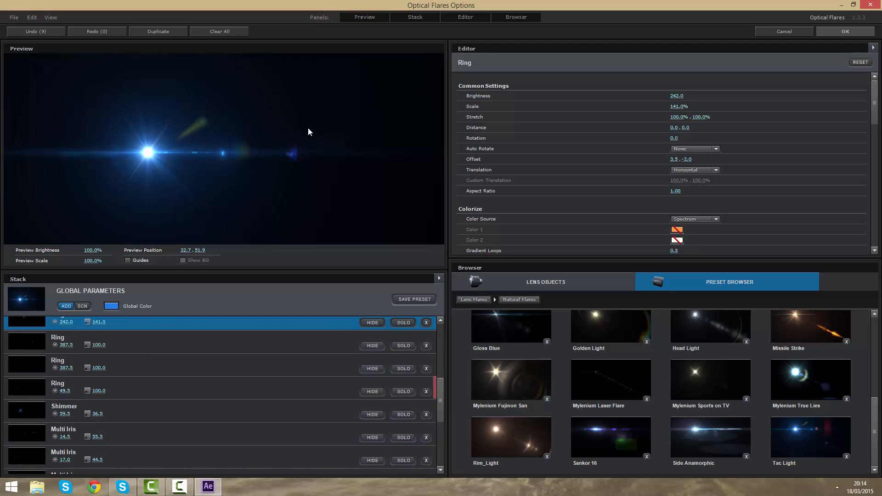
scroll(166, 388, up, 5)
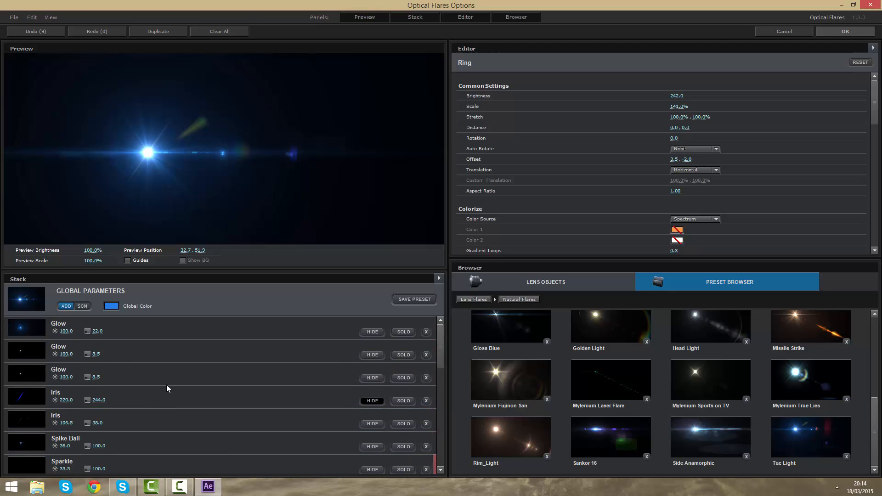
scroll(88, 418, down, 2)
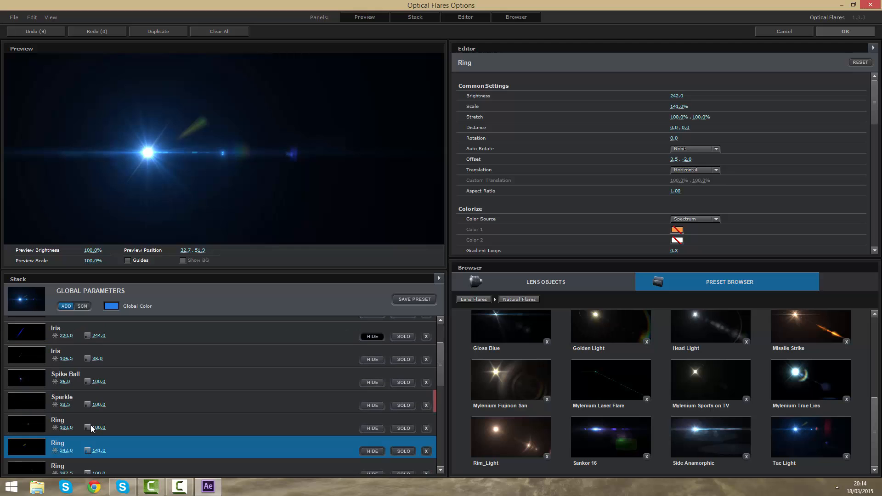
click(110, 423)
- Look through the remaining flare elements and unhide the hidden Multi Iris with brightness 176
scroll(112, 418, down, 5)
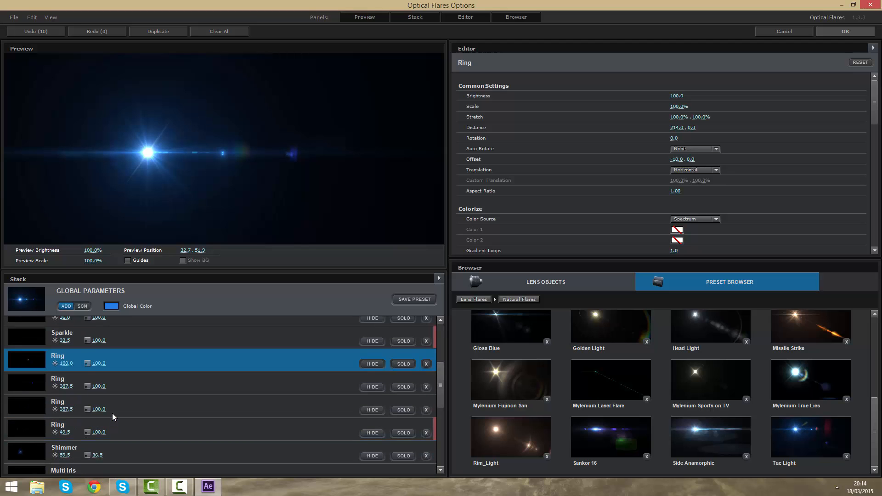
scroll(112, 413, down, 2)
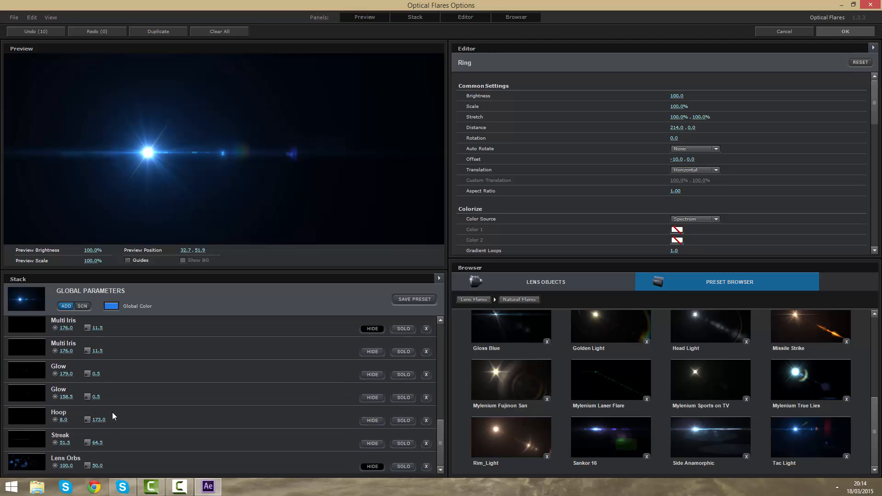
scroll(112, 412, up, 2)
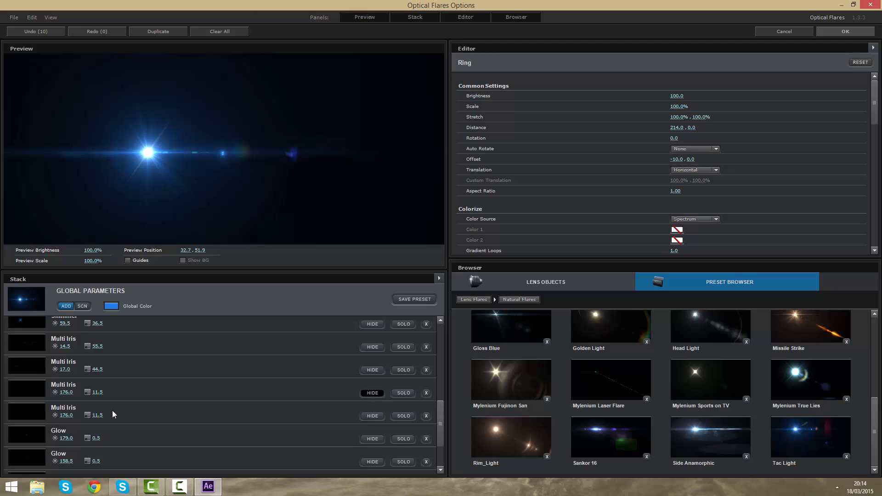
scroll(112, 410, up, 6)
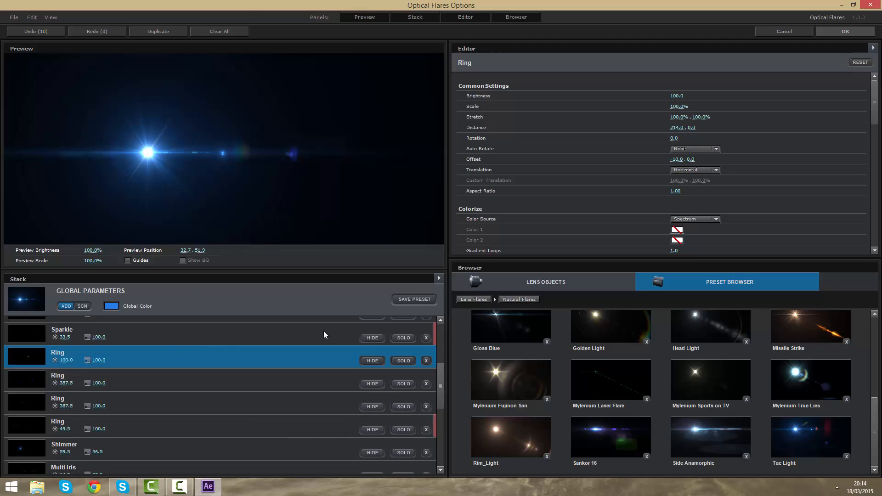
drag(442, 377, 448, 290)
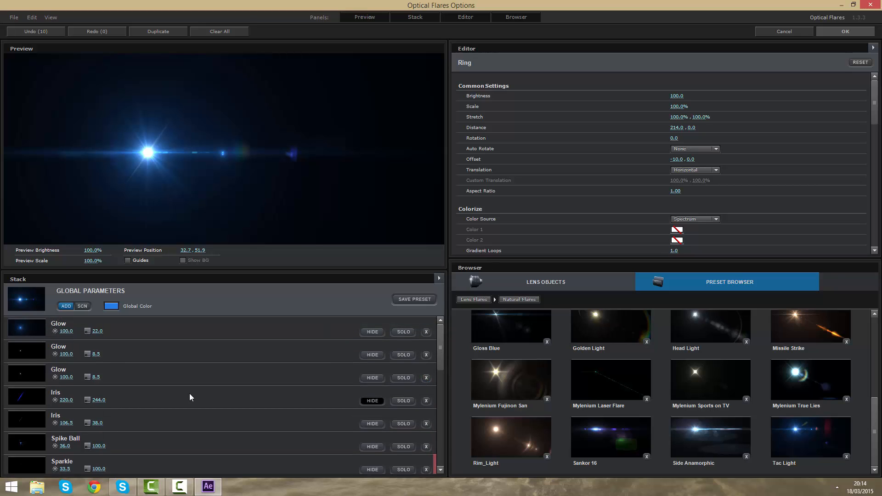
scroll(191, 397, down, 5)
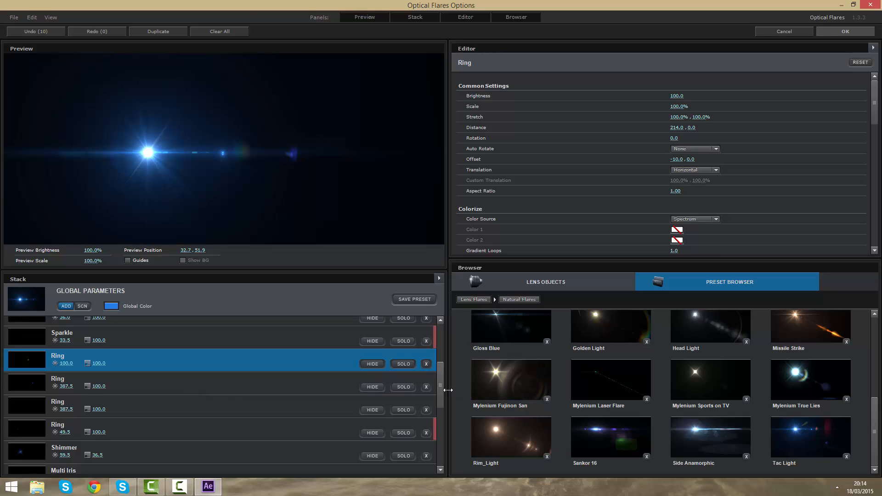
scroll(255, 386, down, 3)
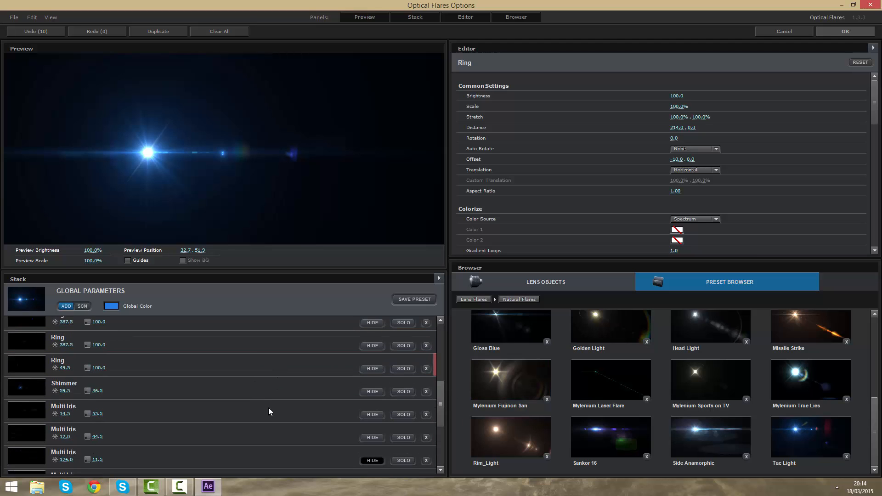
click(366, 460)
scroll(355, 457, down, 5)
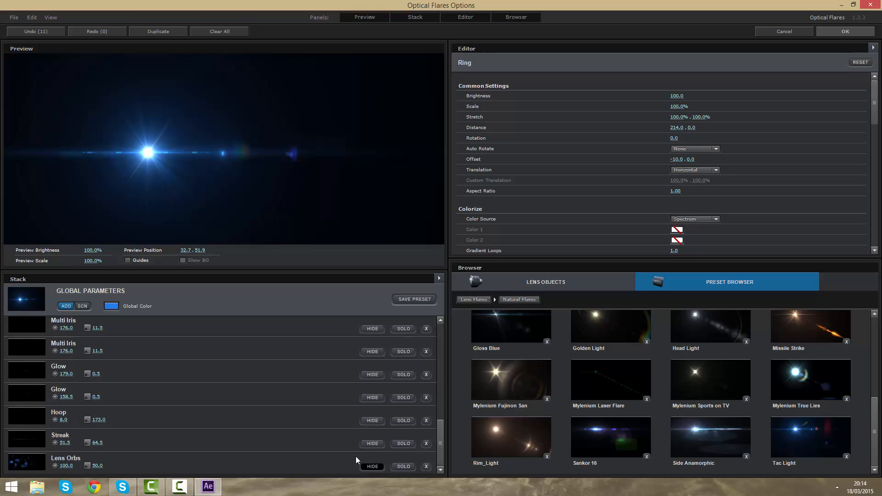
- Unhide the Lens Orbs to judge them at several preview flare positions, and delete that element from the stack
click(368, 465)
mouse_move(200, 139)
mouse_down()
mouse_move(262, 133)
mouse_move(315, 141)
mouse_move(191, 148)
mouse_up()
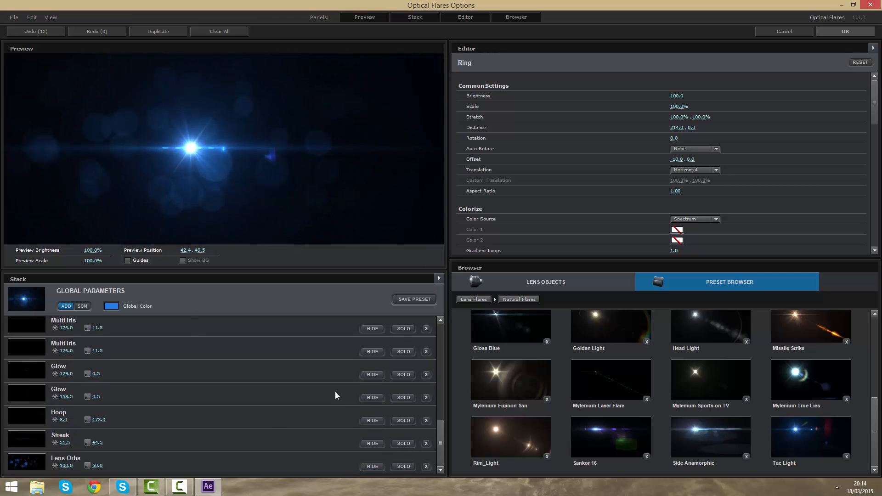
scroll(328, 392, up, 5)
drag(299, 235, 262, 128)
scroll(208, 421, down, 5)
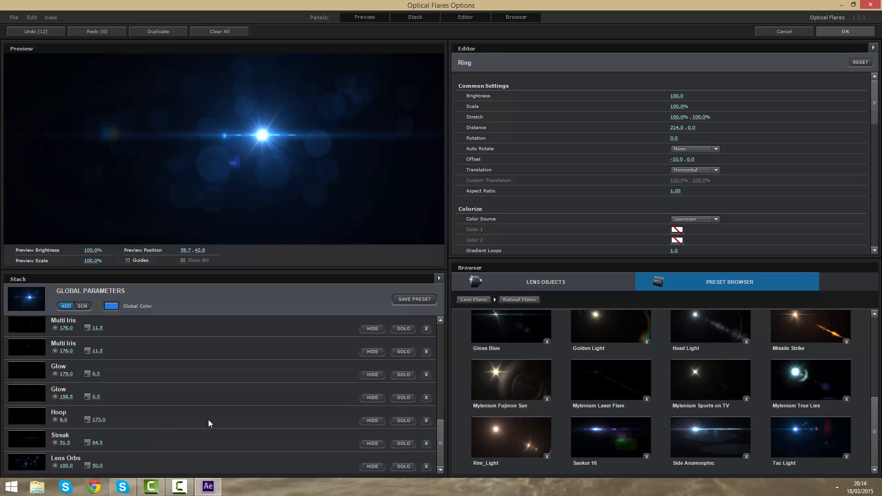
click(126, 453)
key(Delete)
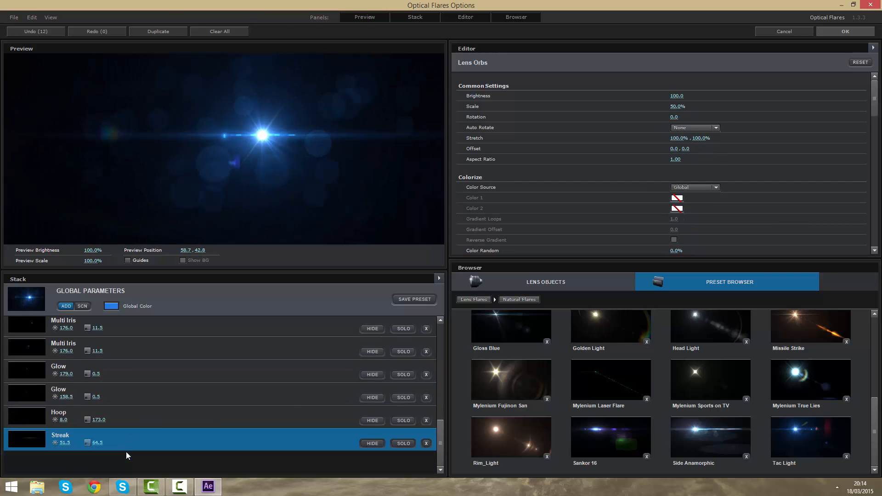
- Check the flare with the preview moved to position 73.7, 25.7, and delete the Ring with brightness 100
scroll(125, 434, up, 3)
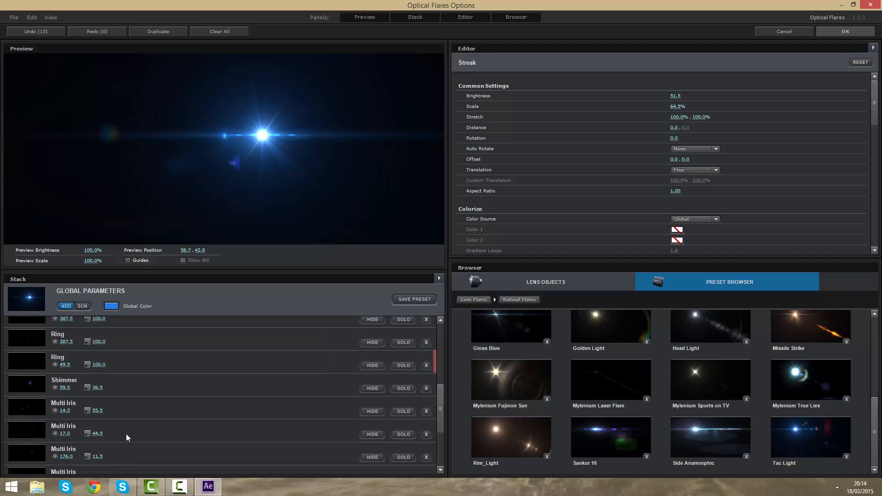
click(126, 434)
click(131, 415)
scroll(135, 409, up, 3)
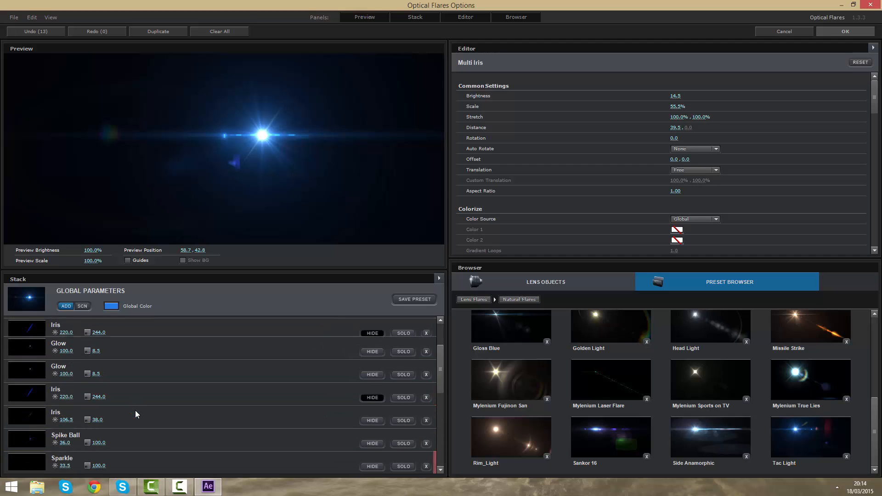
scroll(135, 408, up, 2)
drag(315, 151, 329, 102)
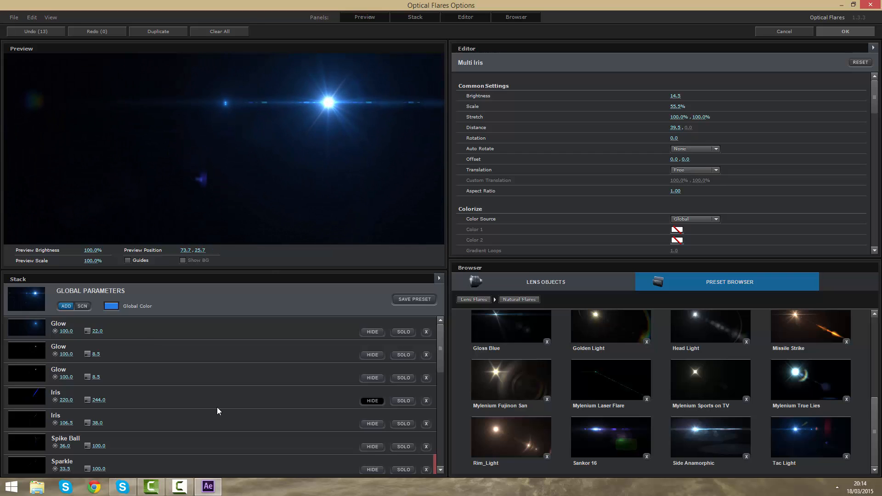
scroll(217, 407, down, 5)
click(198, 340)
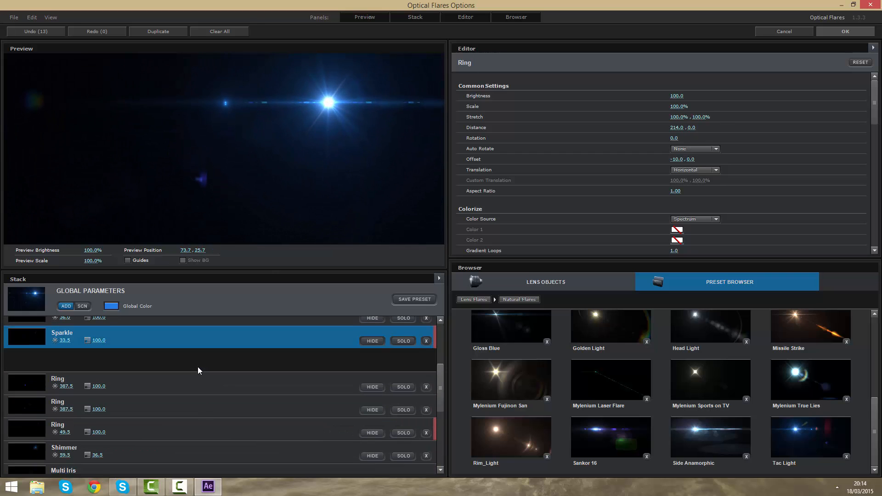
- Check the remaining elements and the repositioned preview flare, and accept the flare design
scroll(161, 417, down, 8)
scroll(181, 383, up, 5)
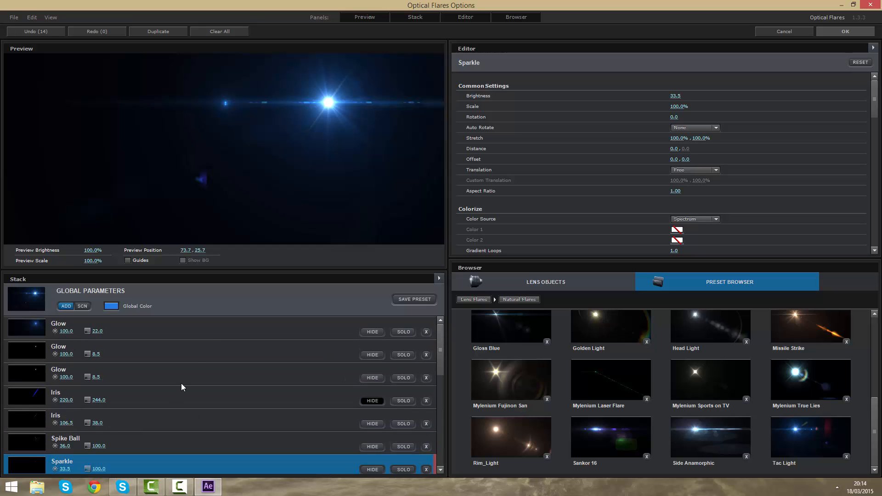
drag(310, 93, 208, 129)
click(839, 32)
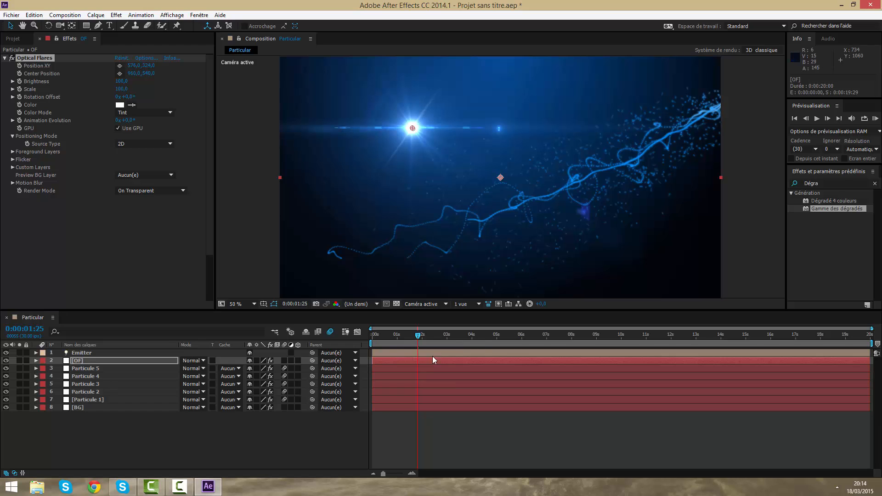
- Set the flare's positioning Source Type to Track Lights and check the tracking between 0:00:01:07 and 0:00:01:03
drag(429, 338, 403, 336)
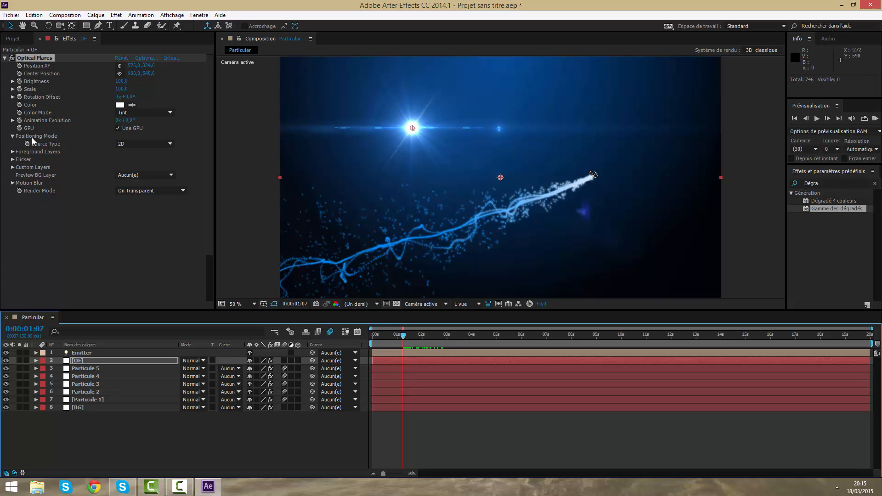
click(151, 145)
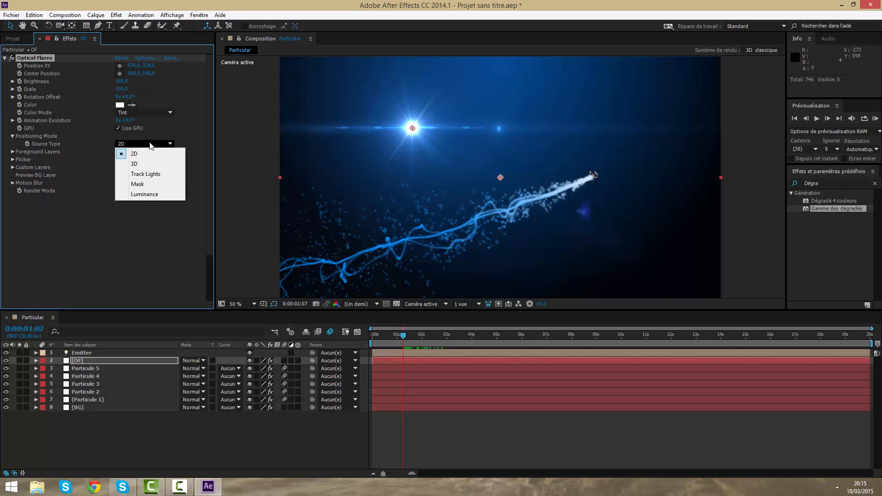
click(146, 176)
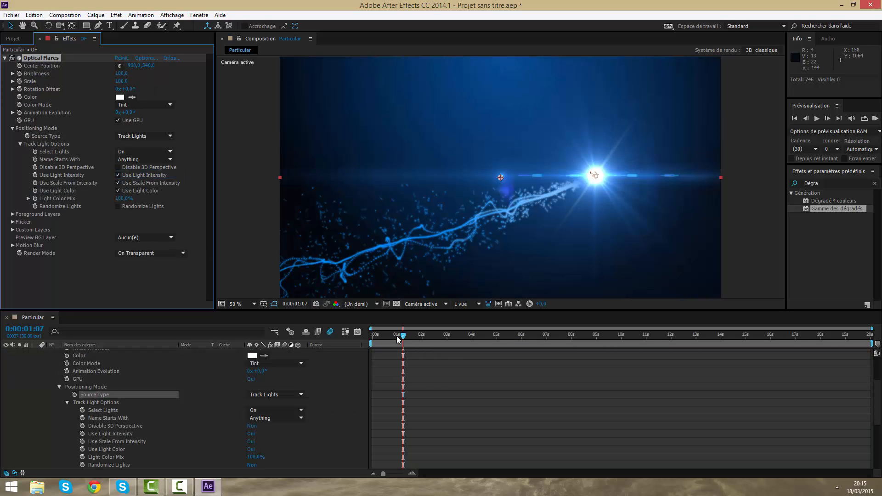
mouse_move(398, 339)
mouse_down()
mouse_move(419, 334)
mouse_move(400, 327)
mouse_up()
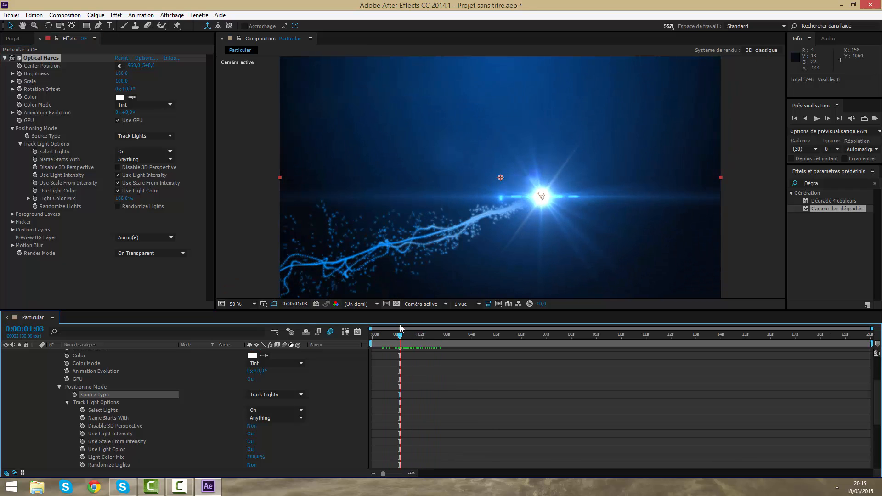
- Examine the flare at the head of the particle trail up close and collapse the OF layer's properties
scroll(197, 405, up, 2)
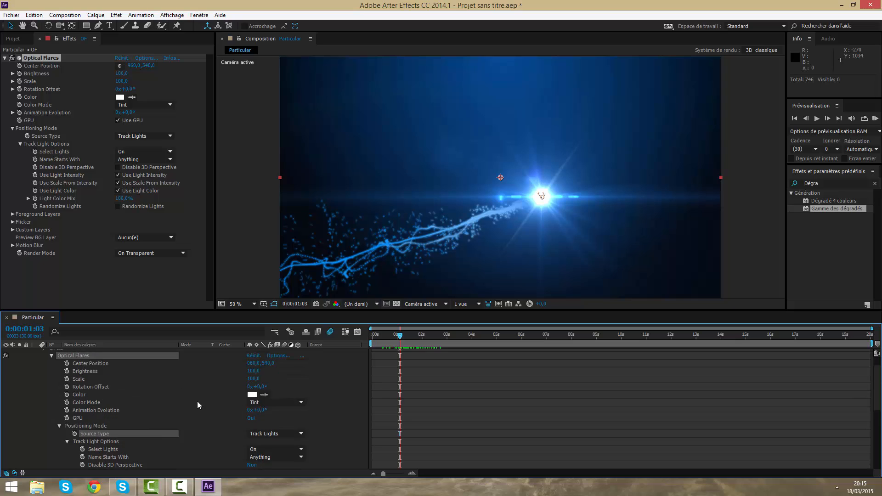
scroll(197, 402, up, 1)
scroll(548, 217, up, 2)
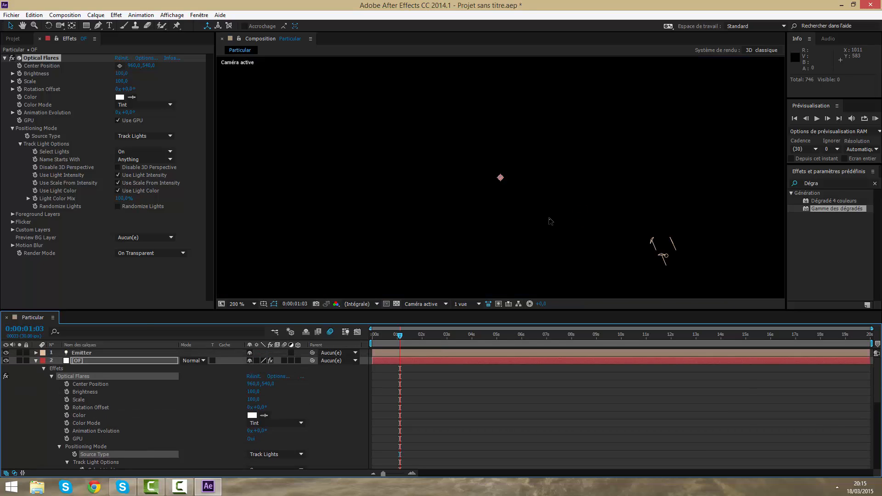
scroll(625, 244, up, 1)
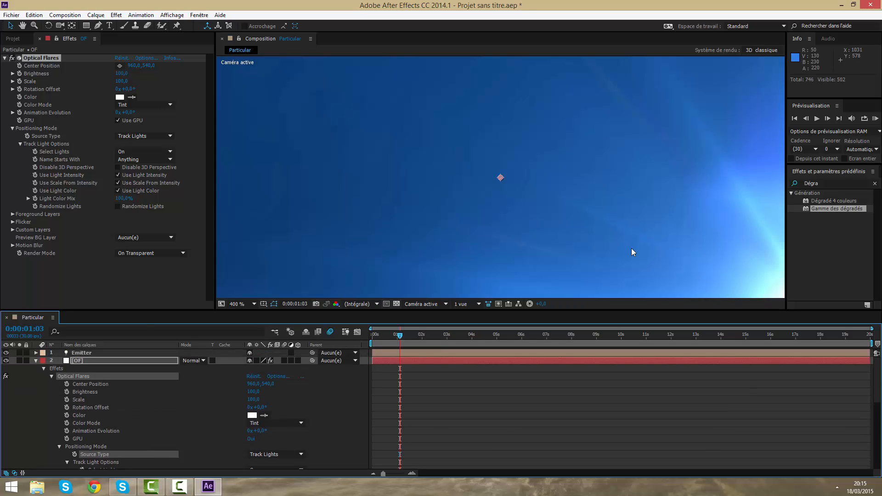
key(space)
drag(628, 246, 437, 33)
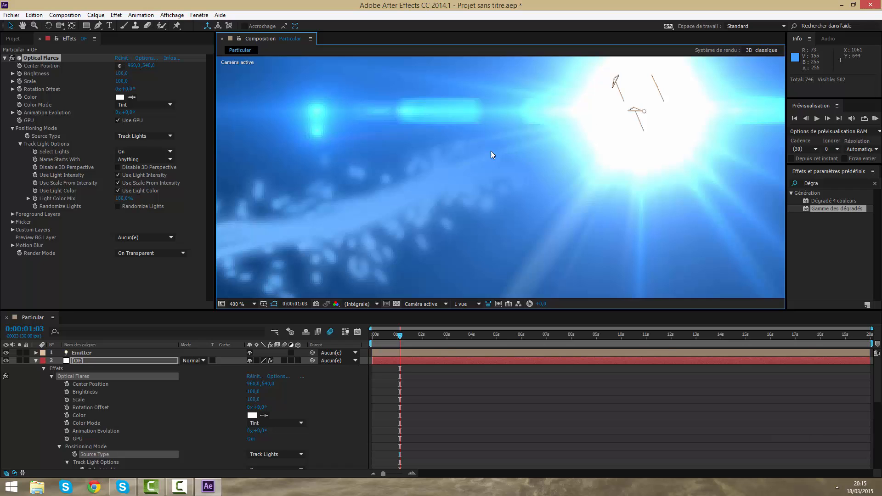
scroll(610, 153, down, 1)
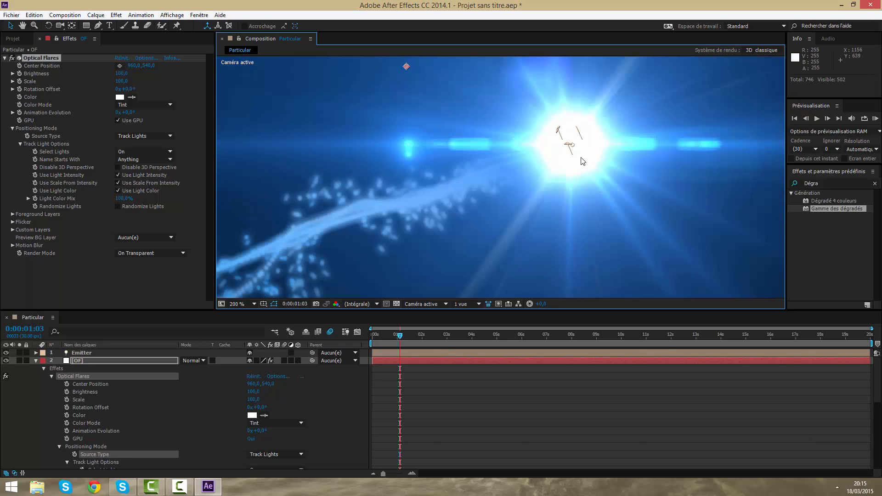
key(space)
drag(574, 157, 512, 174)
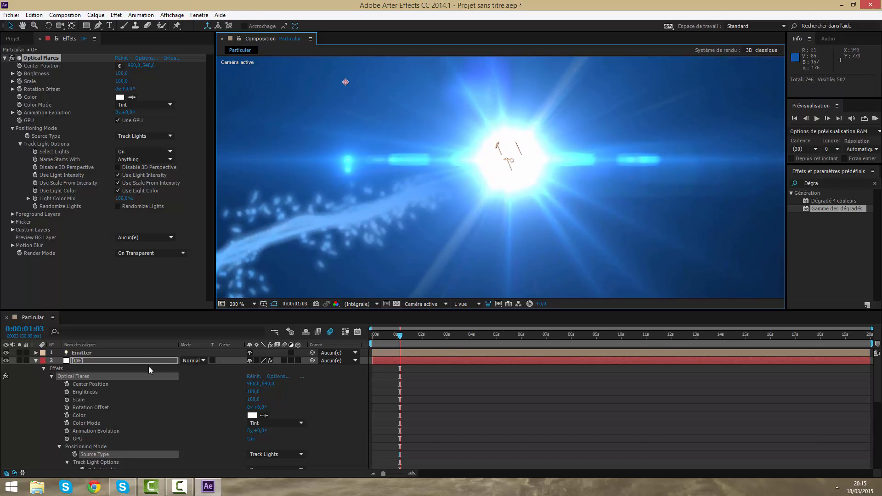
click(35, 360)
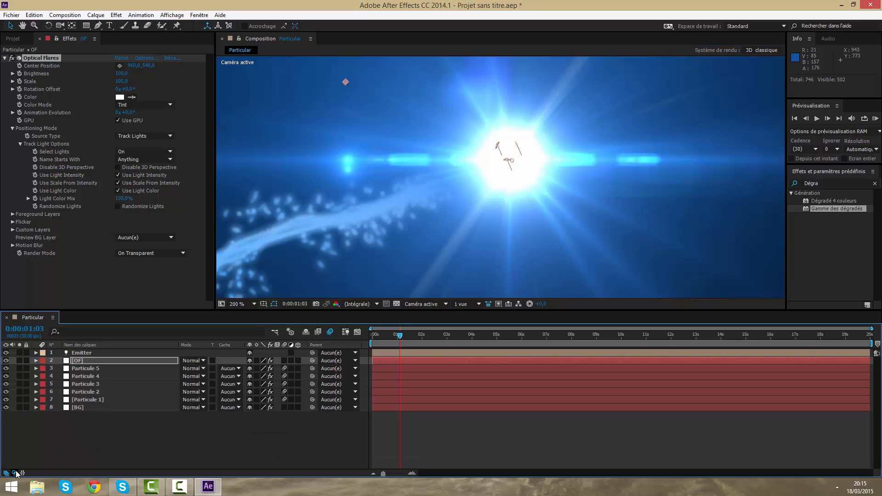
- Set the OF layer's blending mode to Addition and check how the flare blends with the particle trail
click(15, 473)
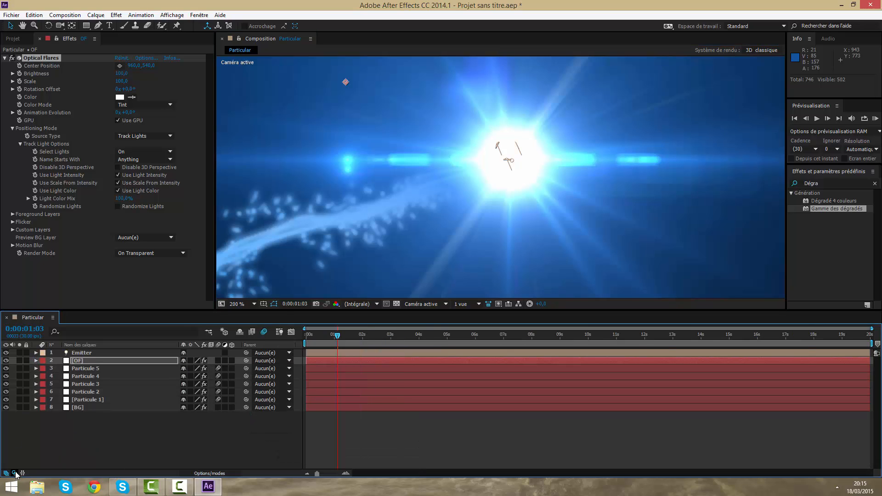
click(16, 473)
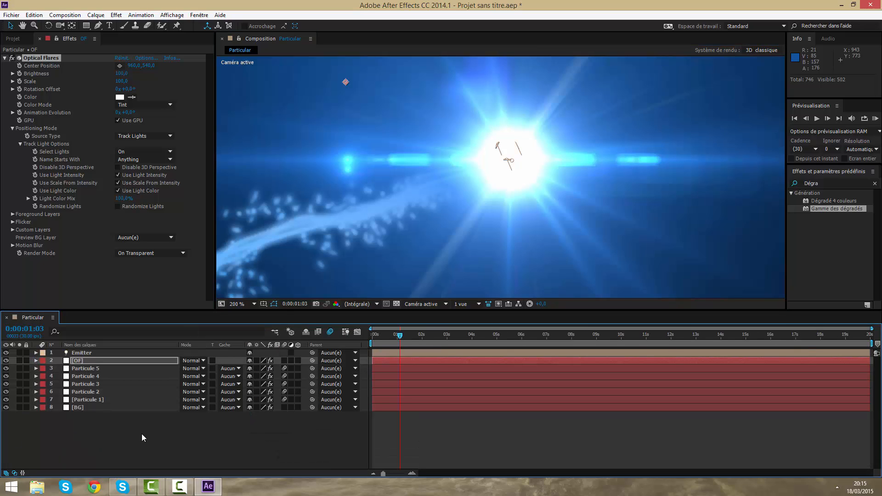
click(193, 362)
click(229, 172)
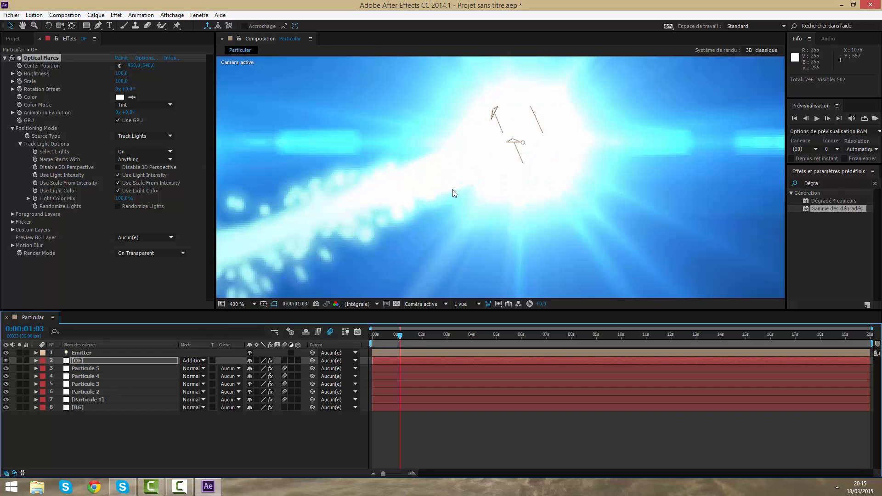
scroll(469, 186, down, 5)
scroll(469, 183, up, 2)
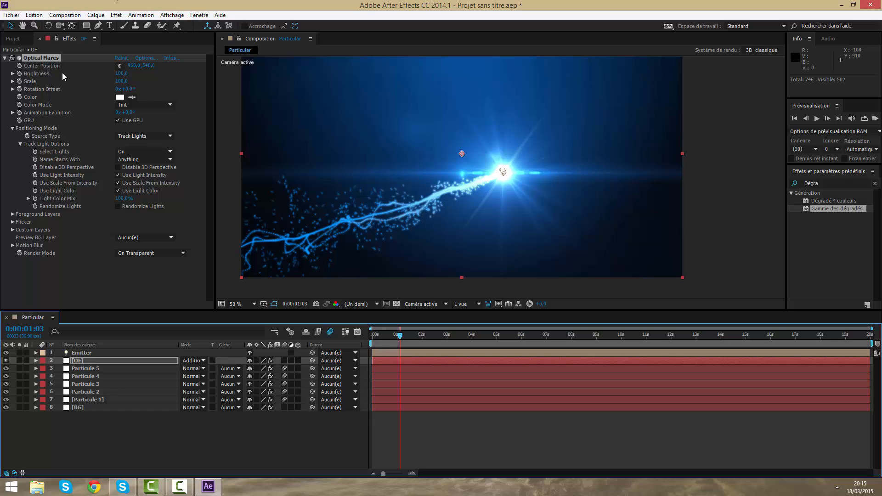
- Set the flare's Brightness to 90, enable motion blur on the OF layer and render a RAM preview
mouse_move(120, 76)
mouse_down()
mouse_move(110, 76)
mouse_move(119, 74)
mouse_up()
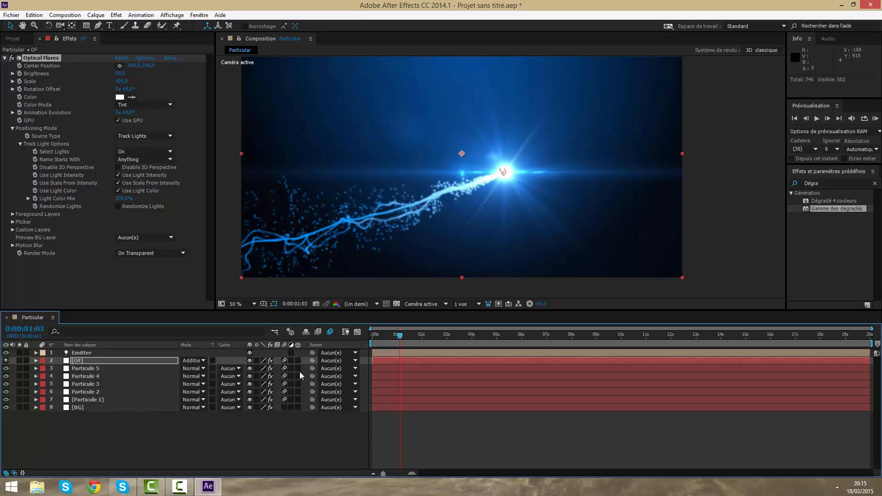
key(KP_0)
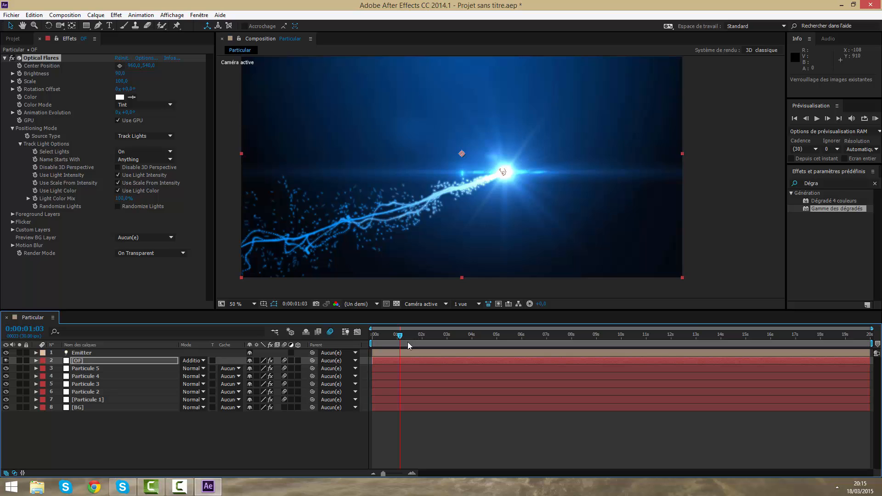
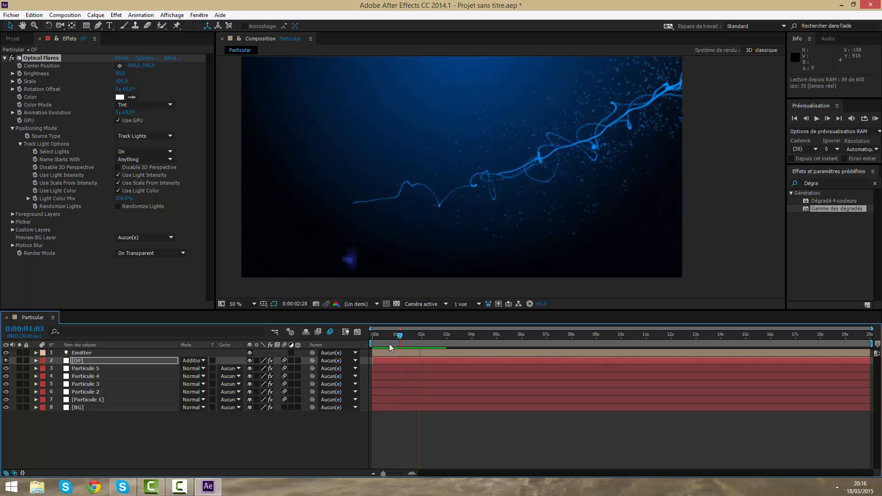
- Examine the purple flare spot near the lower edge of the composition up close at 0:00:02:08
drag(397, 336, 428, 337)
scroll(363, 273, up, 1)
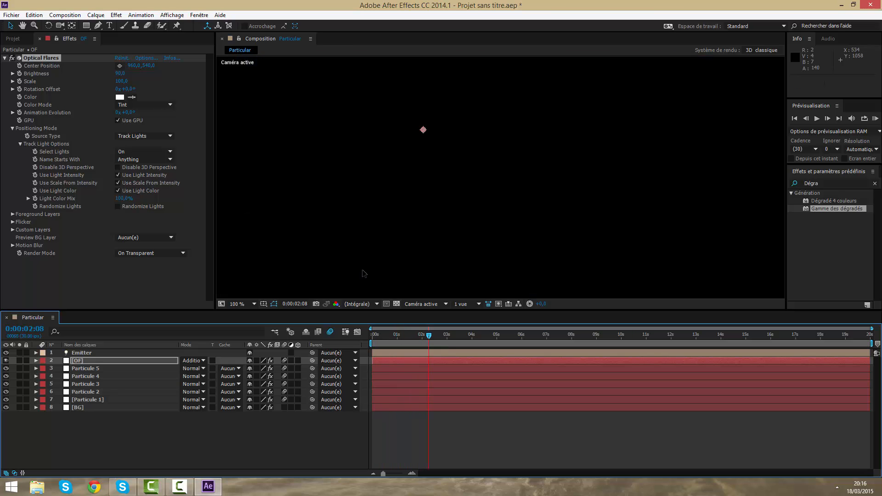
key(space)
drag(328, 262, 489, 139)
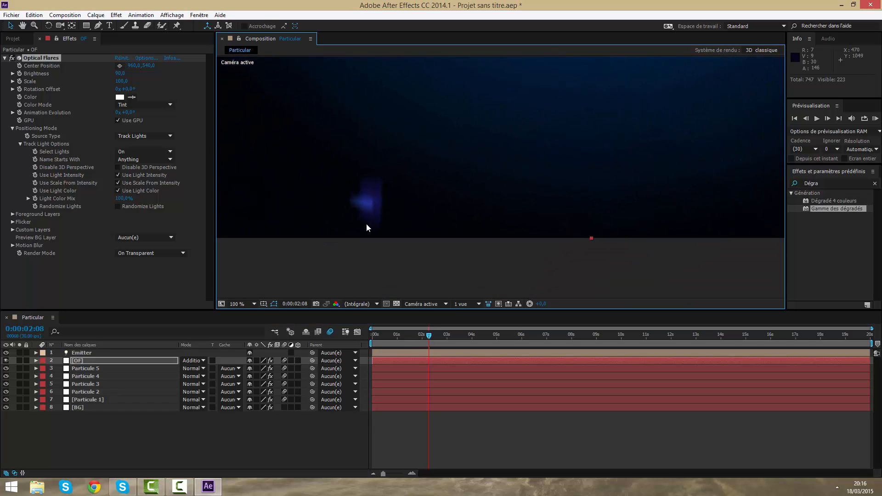
scroll(366, 223, up, 1)
drag(293, 238, 438, 225)
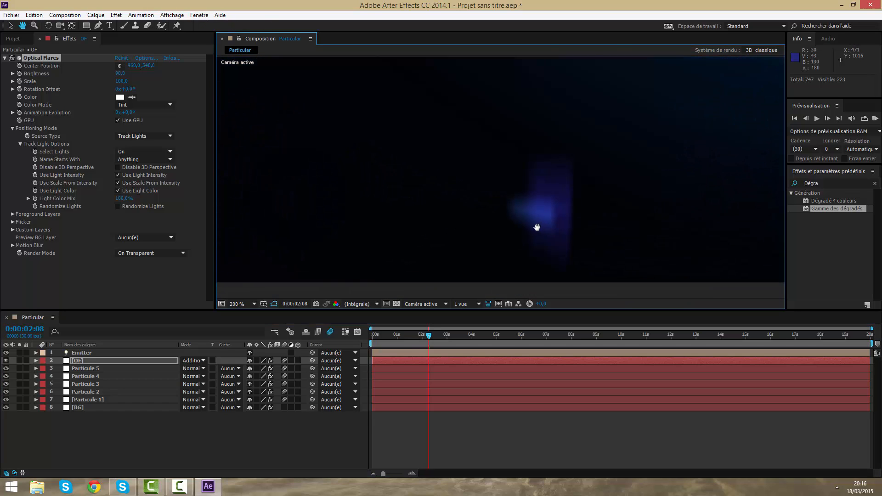
scroll(537, 227, down, 5)
drag(587, 206, 492, 210)
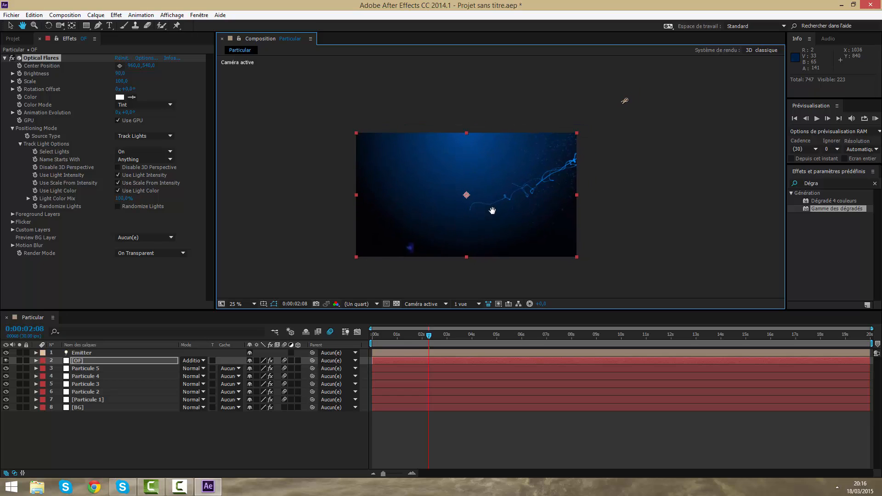
click(432, 362)
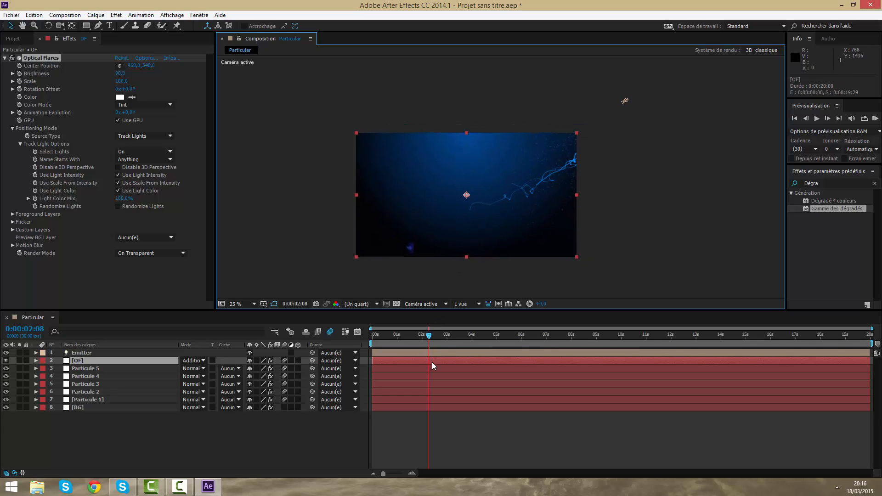
- Keyframe the OF layer's Opacity from 100% at 0:00:01:28 to 0% at 0:00:02:08 and preview the fade
mouse_move(440, 338)
mouse_down()
mouse_move(453, 330)
mouse_move(400, 320)
mouse_move(422, 324)
mouse_up()
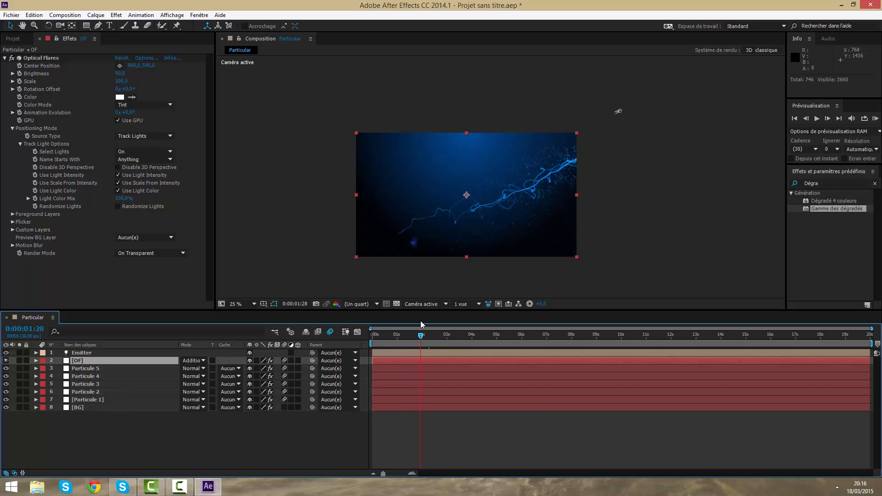
click(111, 362)
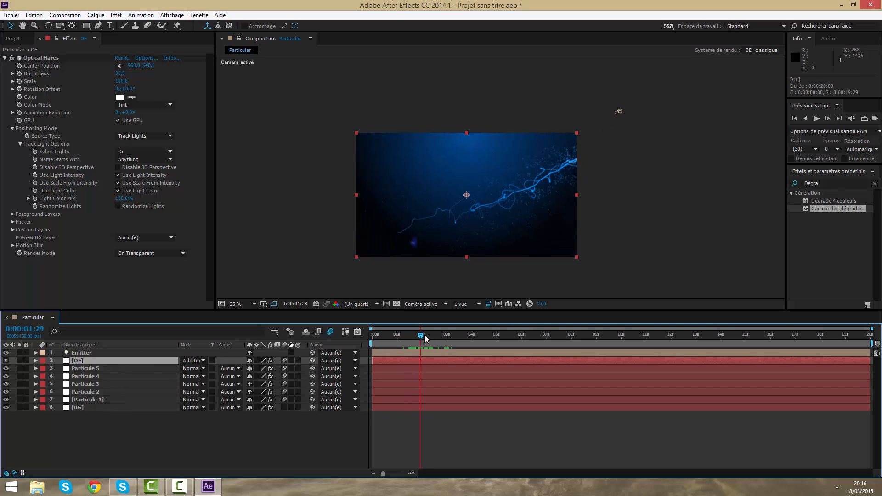
drag(426, 339, 441, 342)
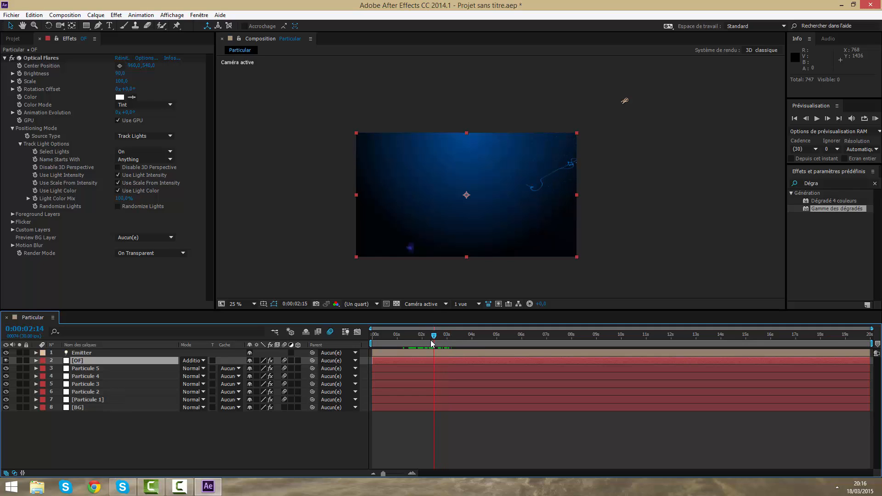
drag(432, 343, 421, 340)
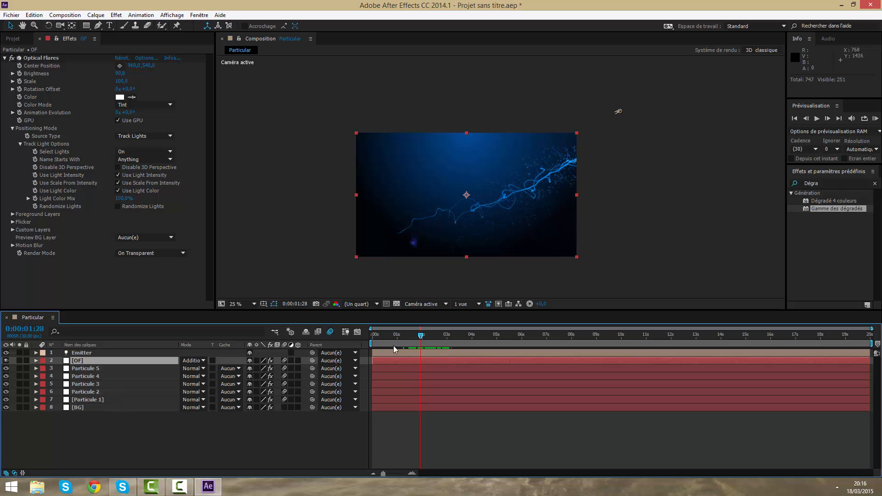
key(t)
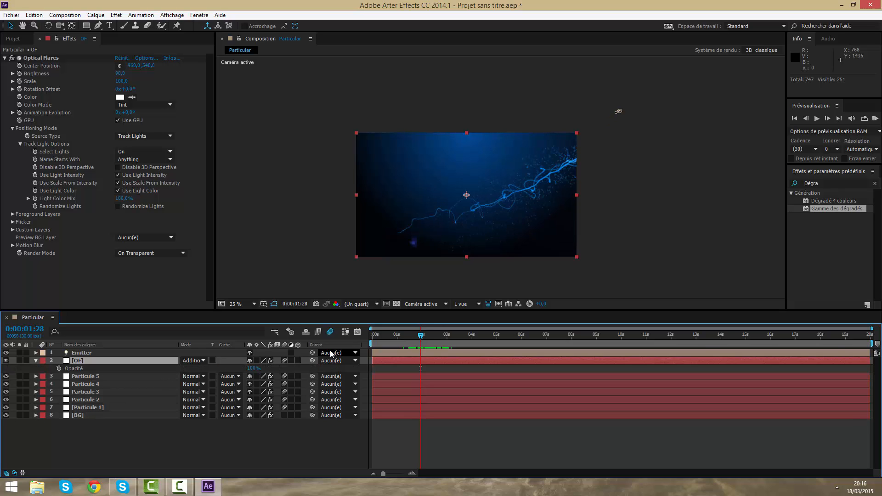
click(59, 368)
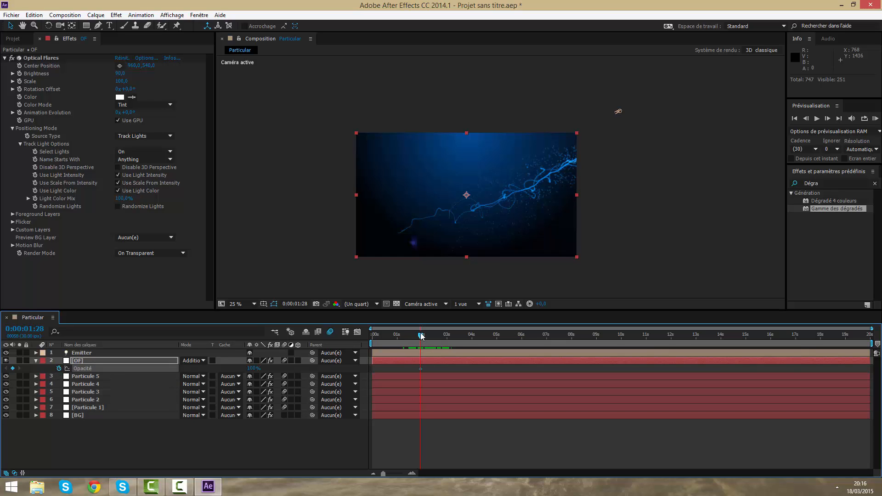
drag(421, 335, 429, 339)
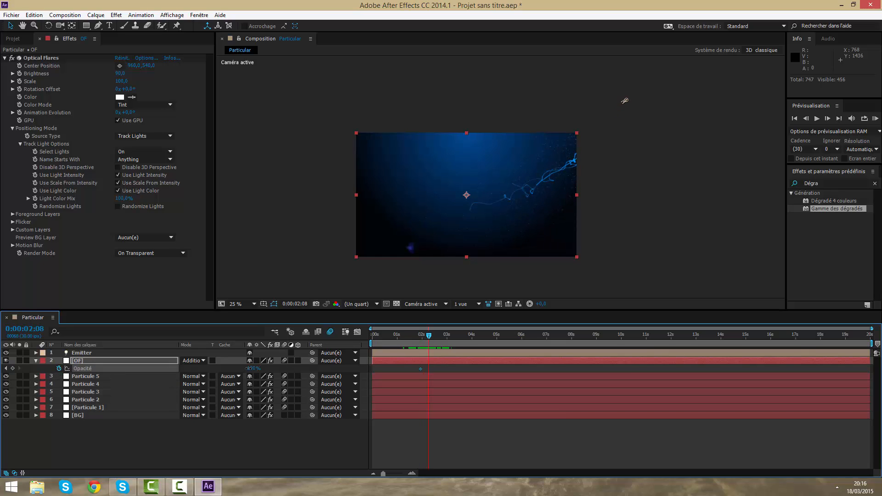
key(KP_0)
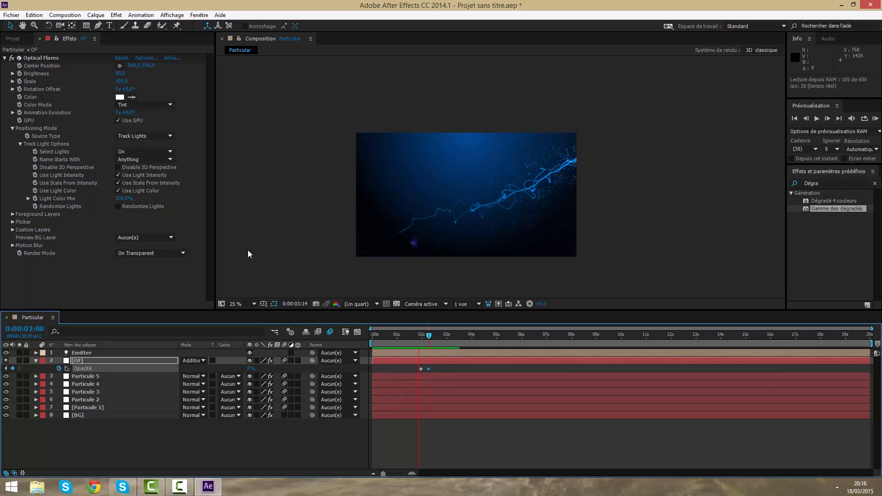
- Fit the composition view up to 100%, preview the flare animation in real time and collapse the OF layer's properties
click(254, 304)
click(254, 304)
click(288, 321)
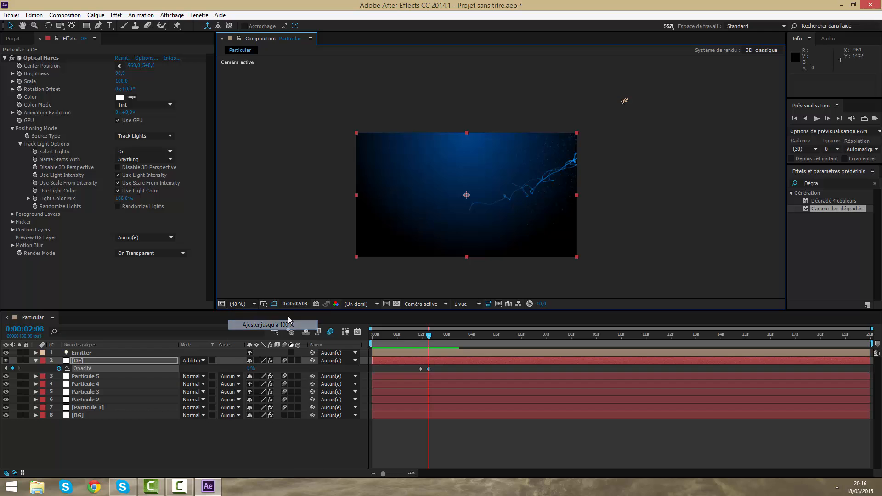
key(KP_0)
key(KP_0)
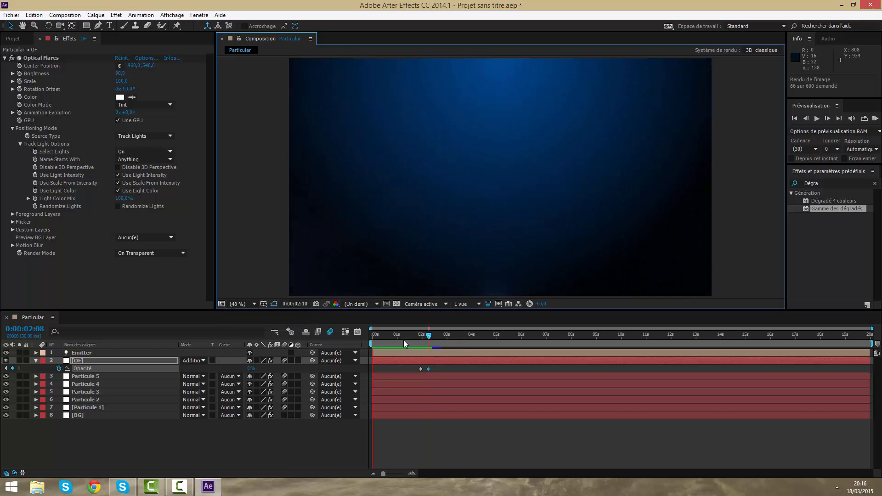
drag(404, 343, 396, 344)
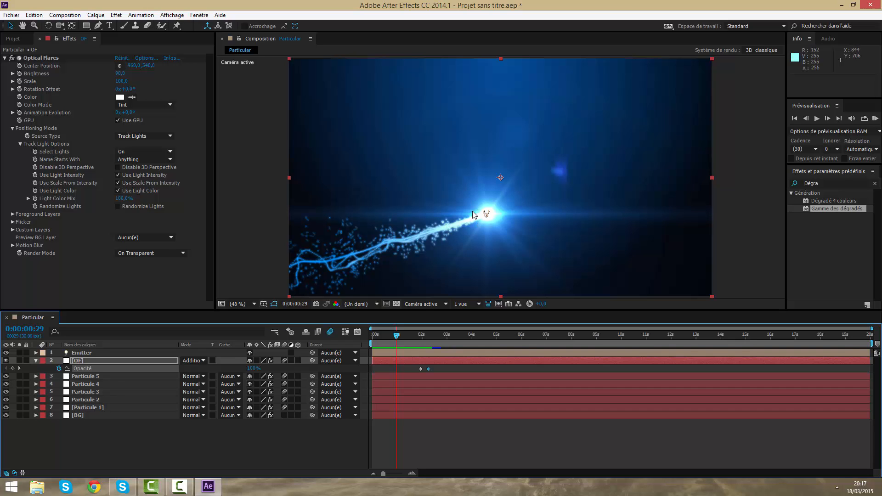
key(KP_0)
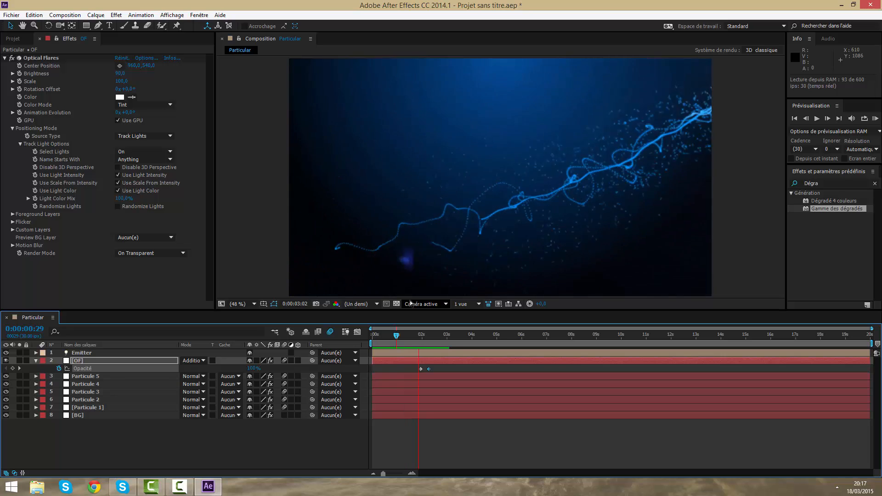
key(KP_0)
key(KP_0)
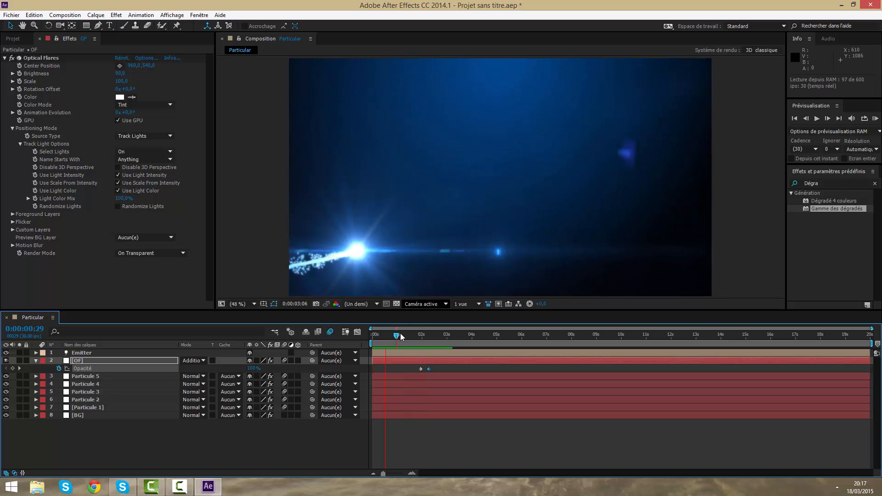
mouse_move(398, 336)
mouse_down()
mouse_move(385, 336)
mouse_move(403, 338)
mouse_up()
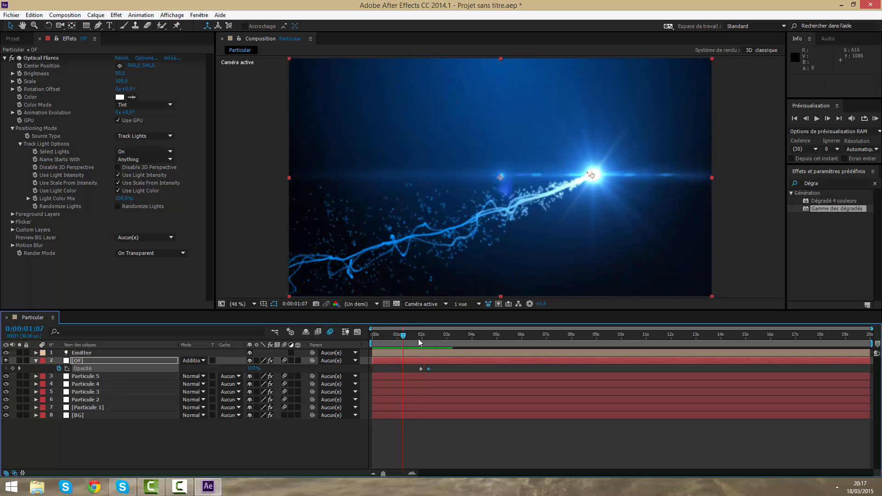
click(36, 361)
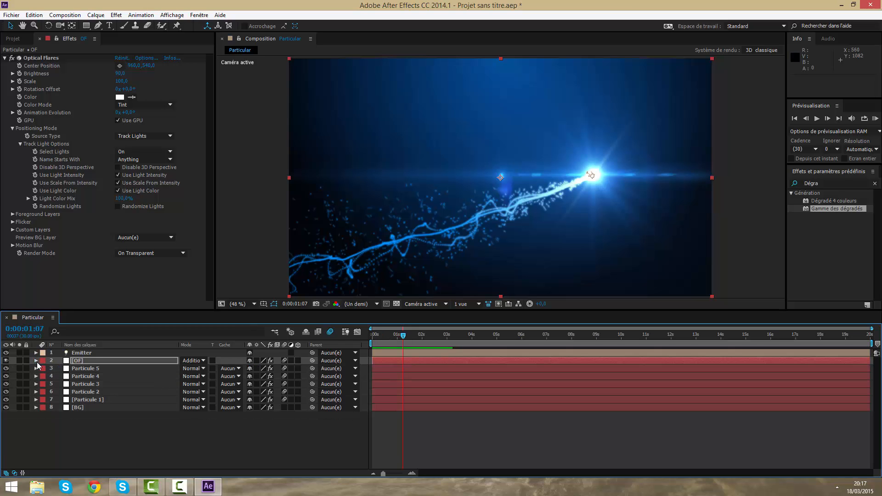
click(19, 491)
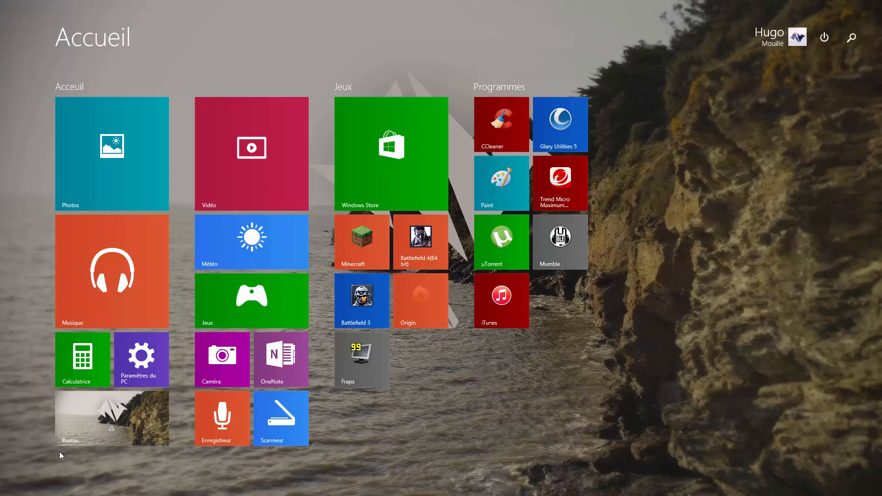
click(69, 442)
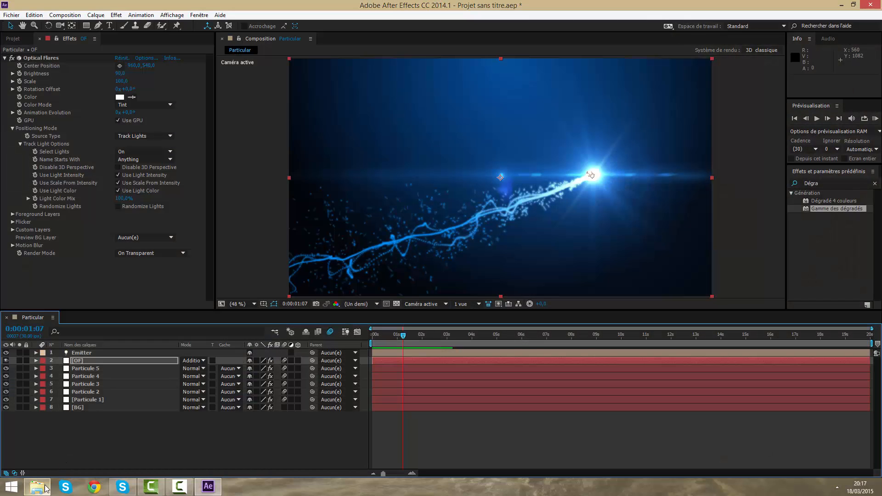
- Empty the disk cache through the media and disk cache preferences and accept the preferences
click(34, 14)
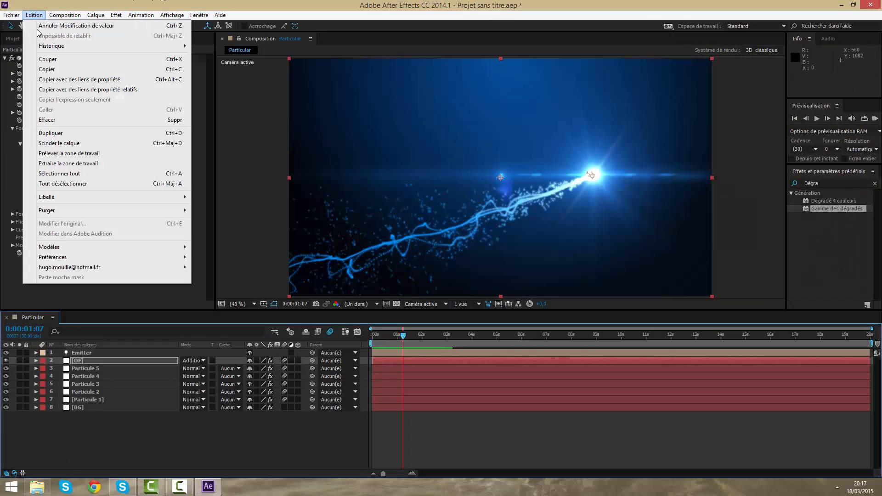
mouse_move(180, 257)
click(256, 329)
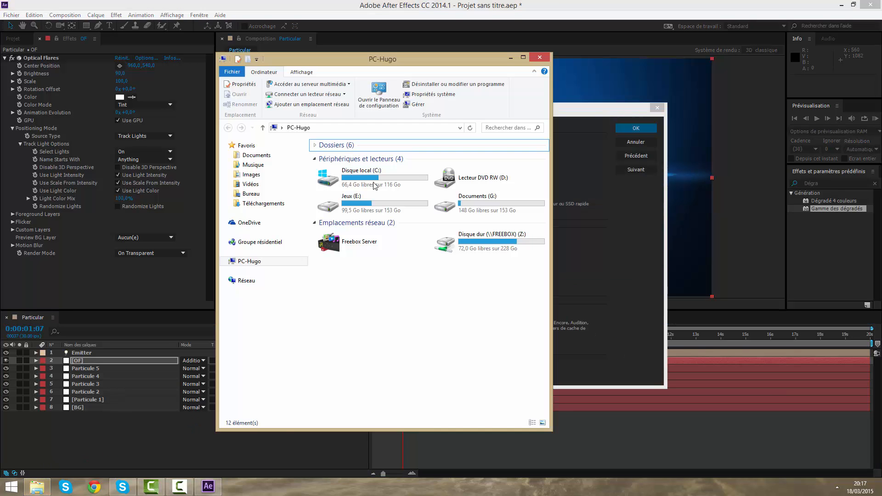
click(394, 192)
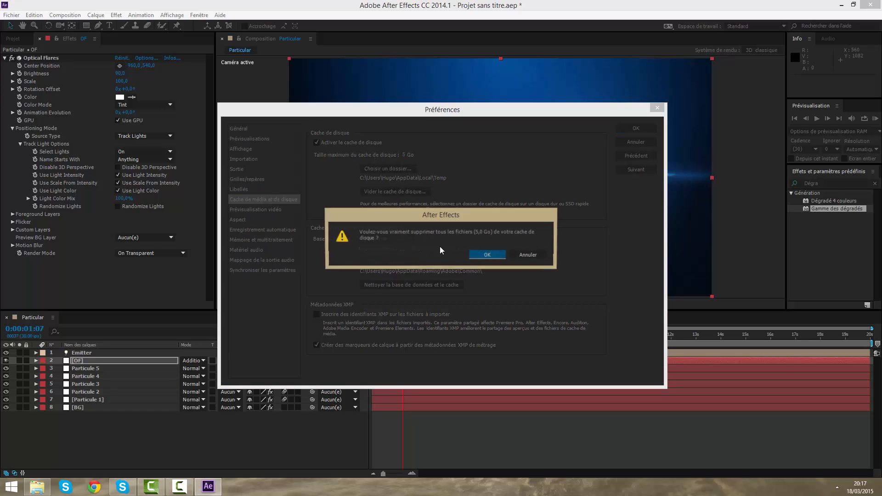
click(484, 255)
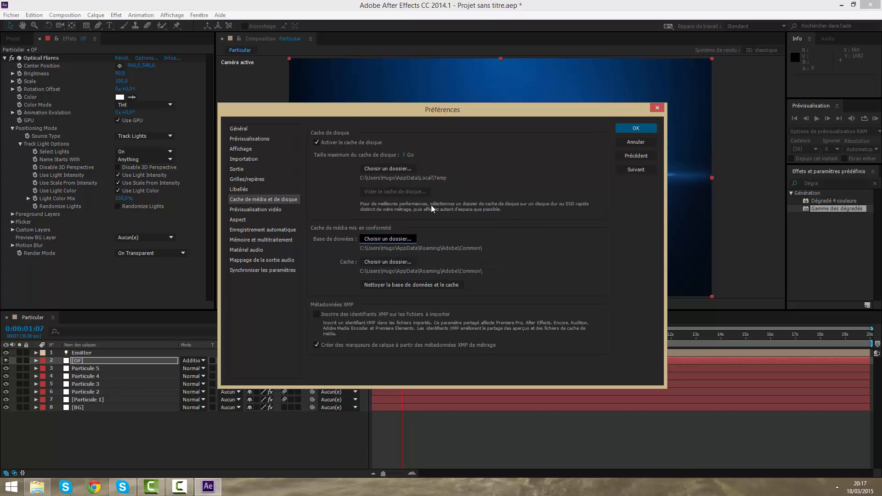
click(635, 128)
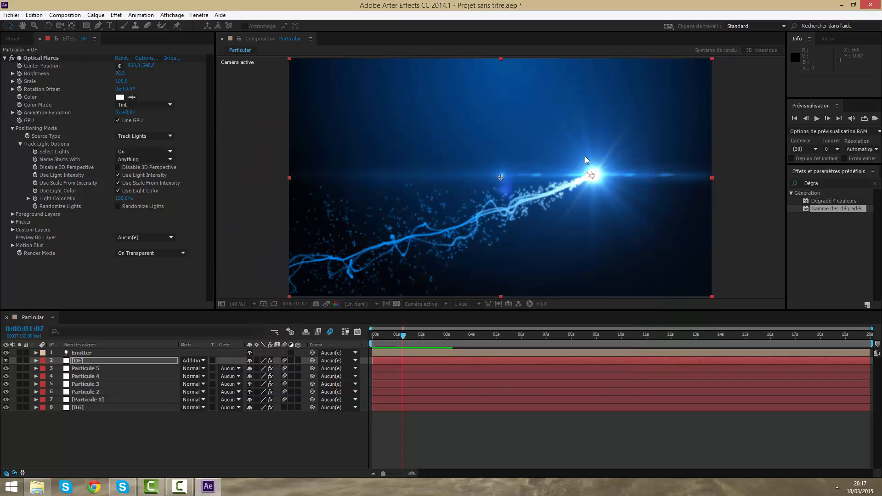
- Import Logo (Forme) - MS Design.png from the Documents > Graphisme > Personnel > Logos > Logo MS Design folder into the project
click(39, 488)
click(255, 154)
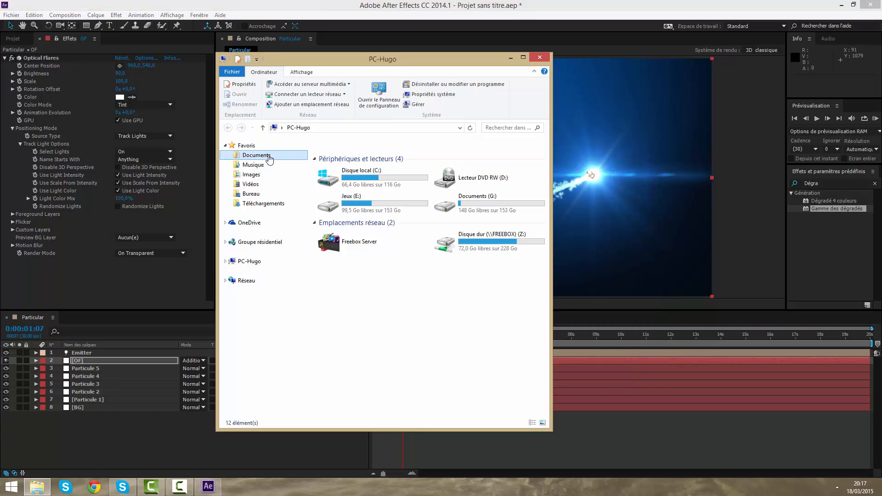
double_click(327, 239)
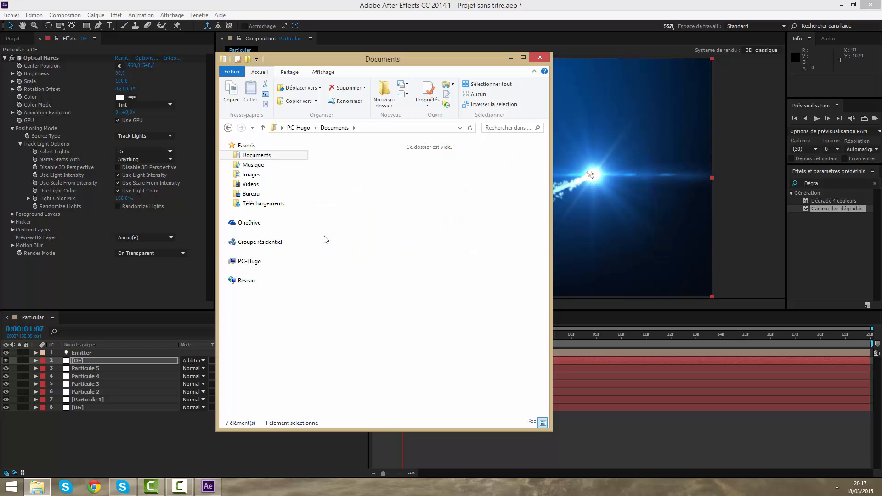
double_click(380, 190)
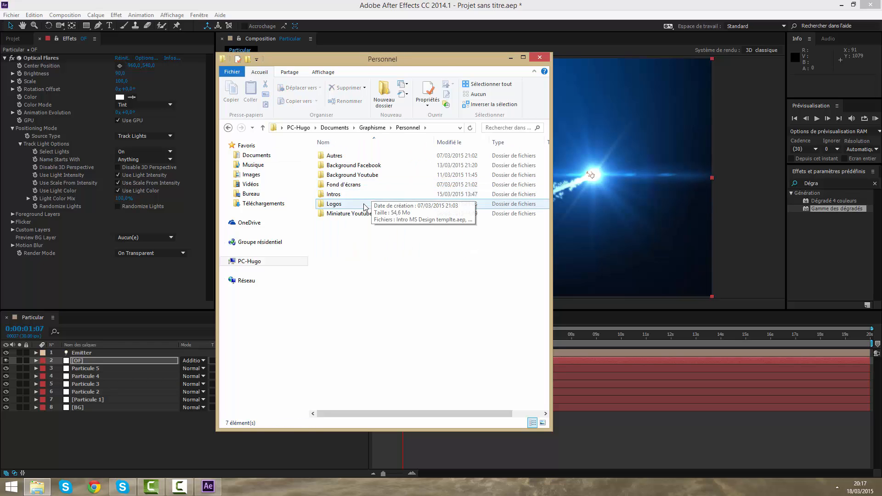
double_click(368, 203)
double_click(362, 185)
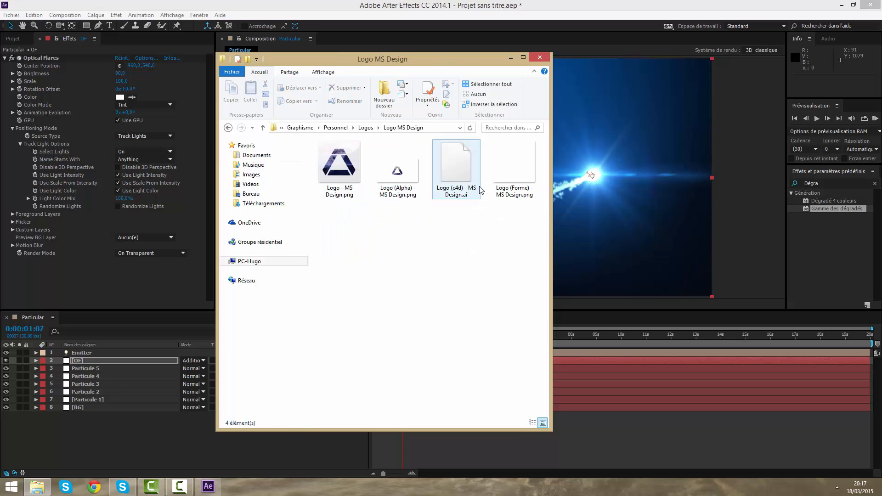
click(492, 187)
click(14, 38)
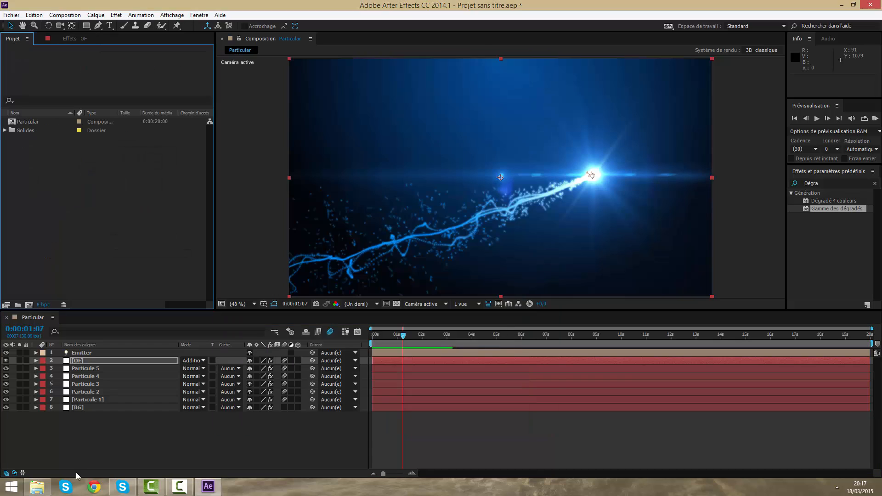
click(36, 486)
drag(514, 166, 78, 191)
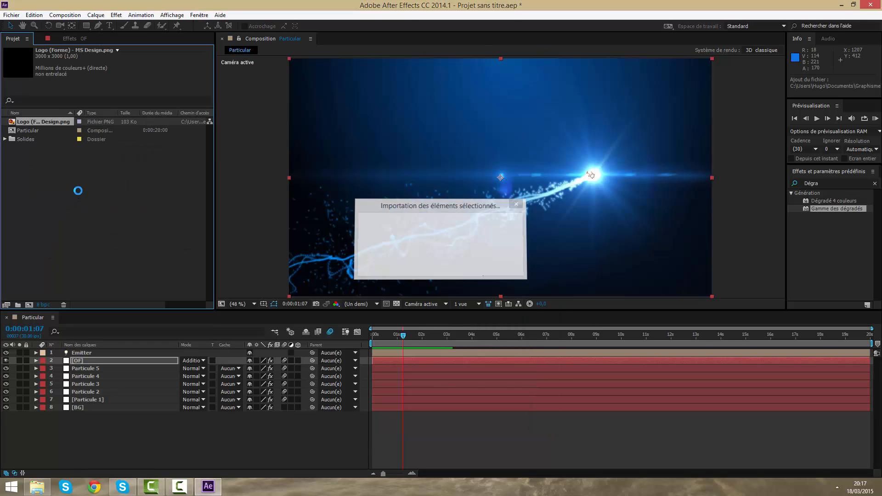
- Add the imported logo to the Particular composition, scale it down to 16% and place its layer directly above BG
drag(51, 117, 369, 356)
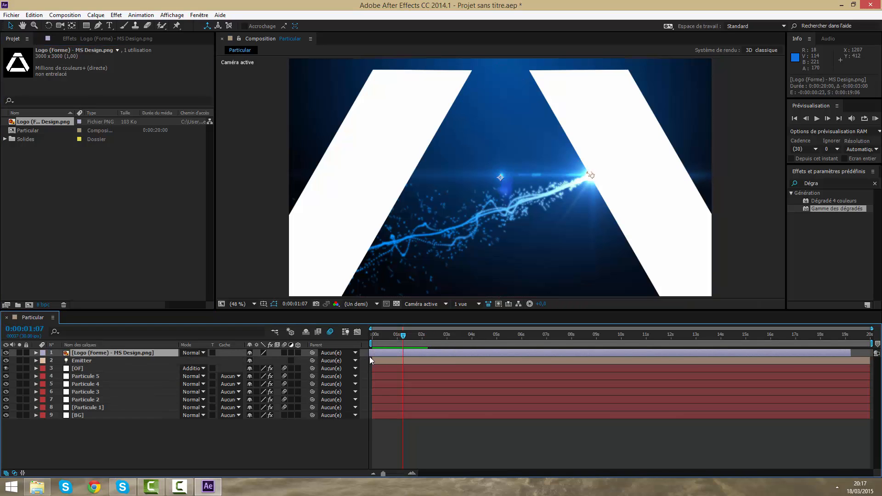
drag(89, 353, 90, 370)
scroll(506, 208, down, 2)
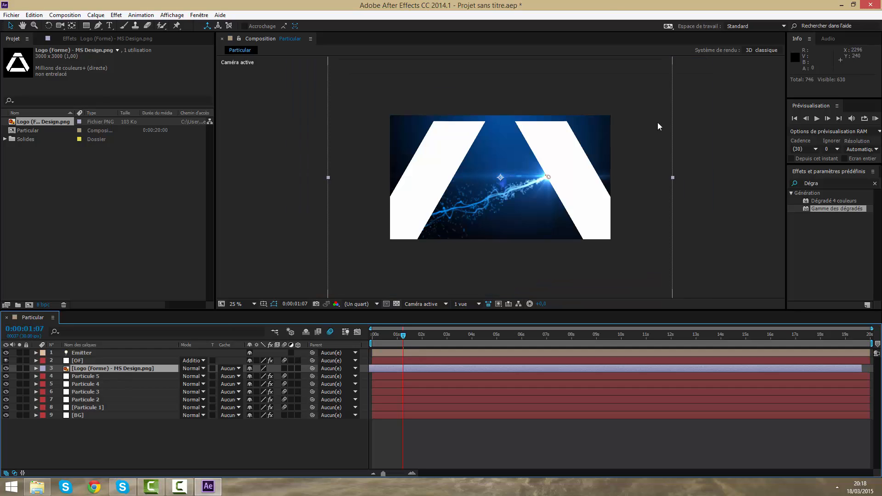
scroll(657, 122, down, 2)
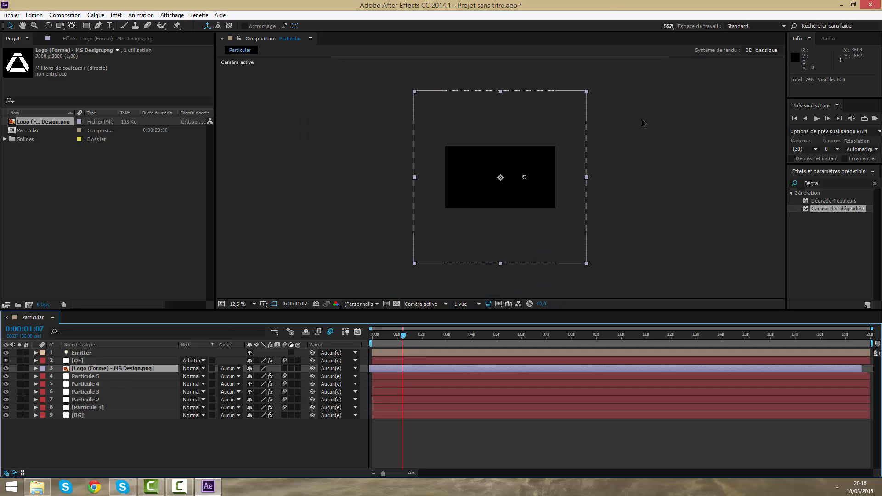
click(586, 91)
drag(585, 93, 535, 164)
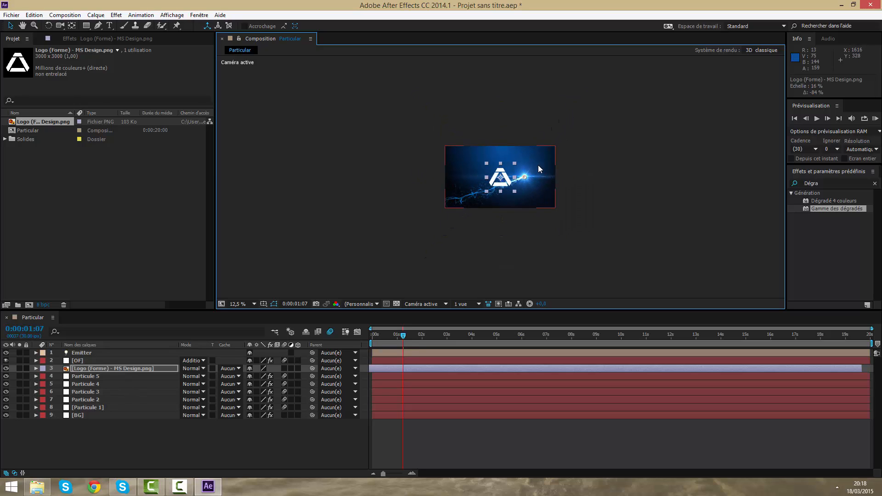
scroll(538, 164, up, 1)
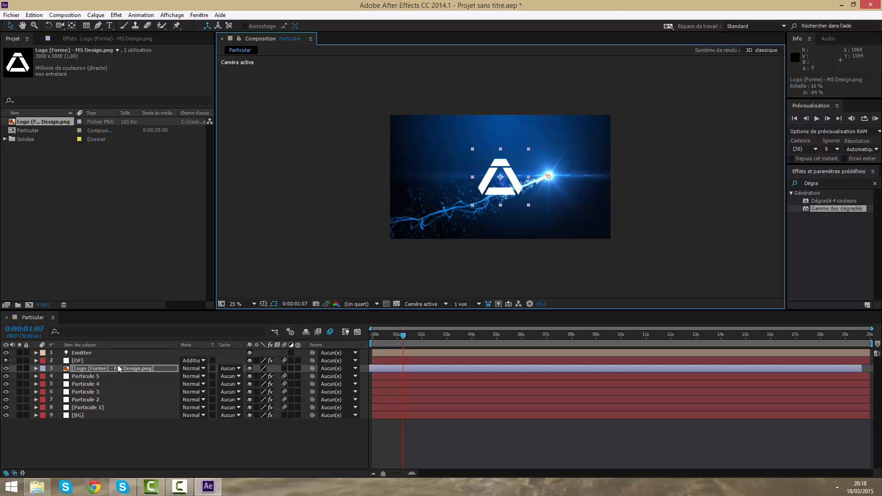
drag(118, 365, 112, 408)
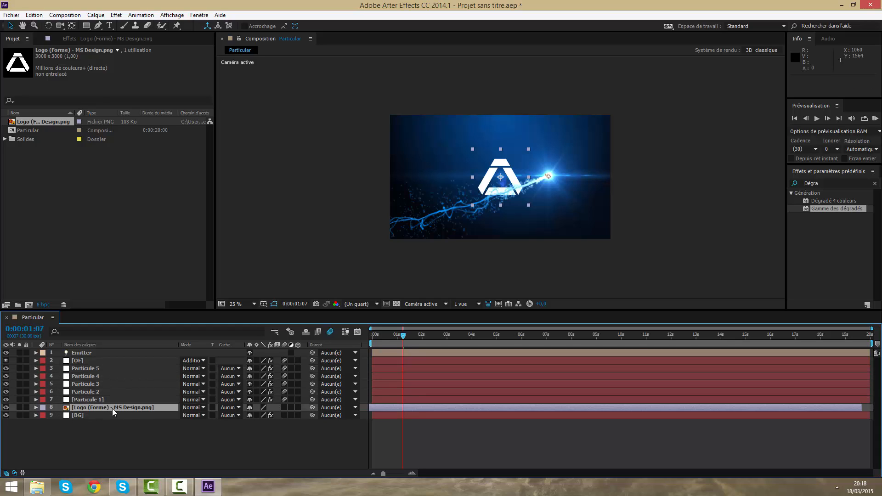
- Apply Gamme des dégradés to the logo layer and move its start and end points to the logo's top and bottom edges
drag(822, 184, 495, 407)
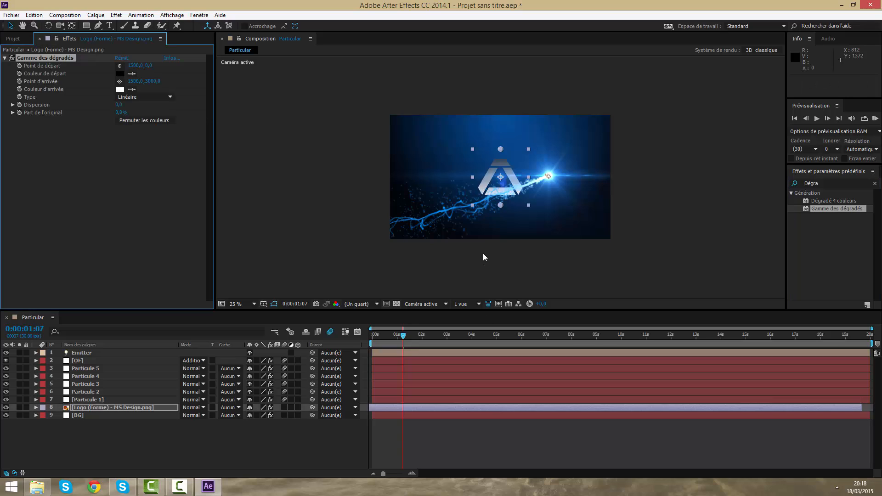
key(period)
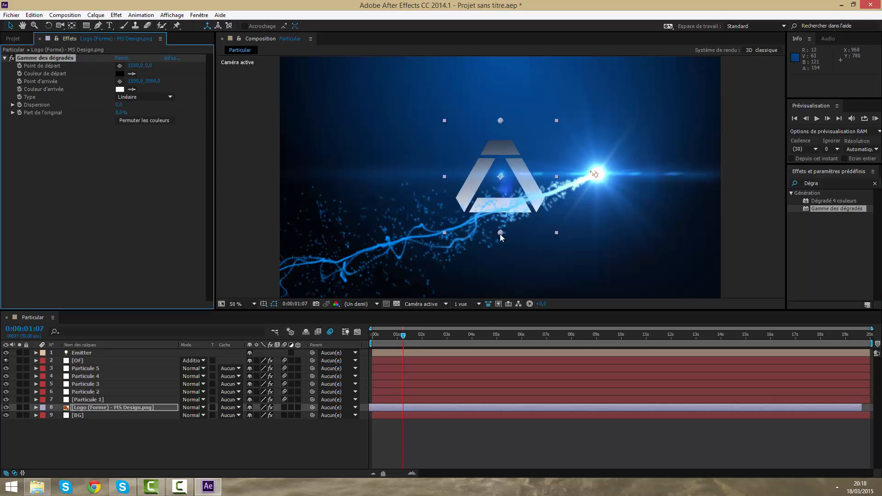
drag(500, 234, 503, 213)
drag(503, 121, 503, 141)
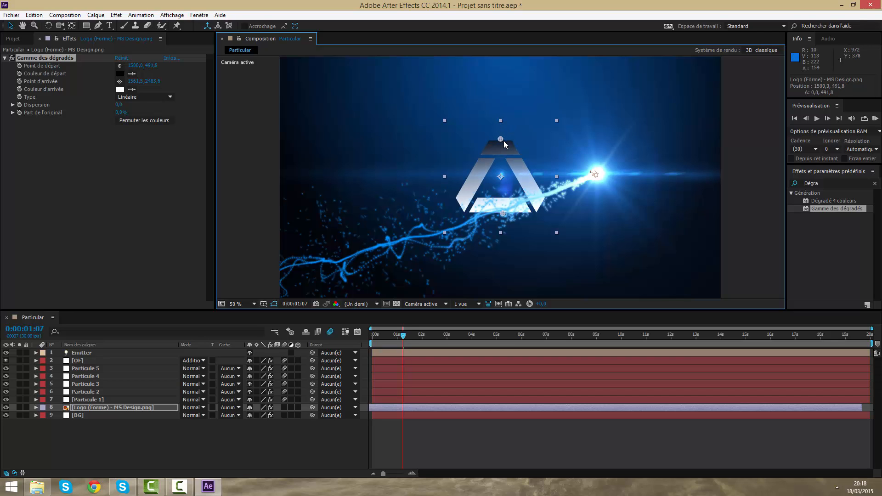
- Set the logo gradient's end color to the pale blue DAF7FF
click(120, 89)
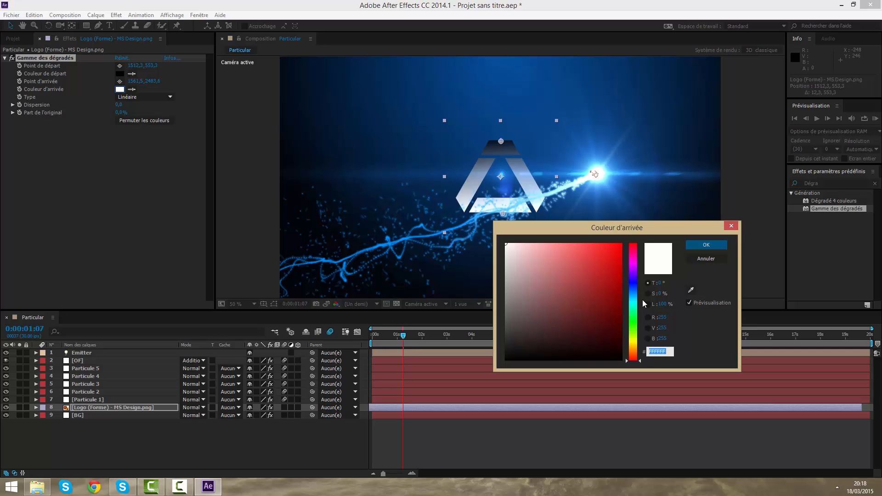
drag(633, 302, 634, 297)
drag(524, 250, 523, 228)
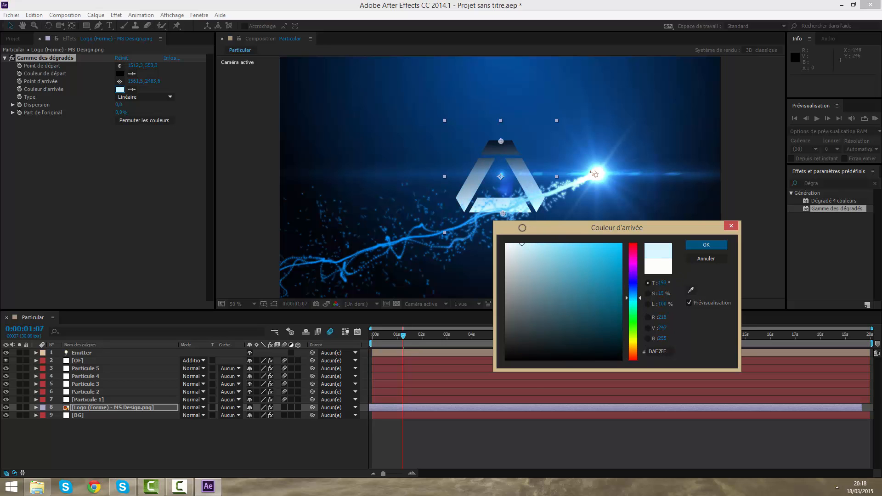
click(706, 245)
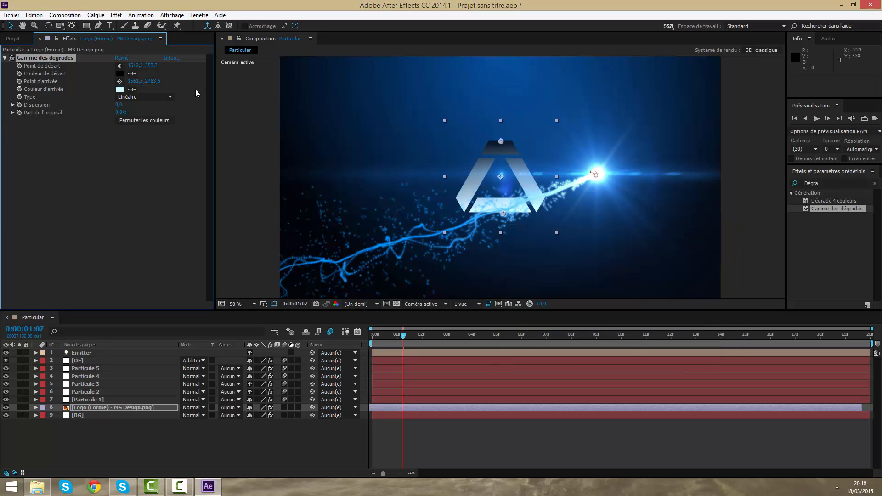
- Set the logo gradient's start color to the blue 43ADFF
click(119, 74)
drag(633, 298, 635, 295)
click(613, 244)
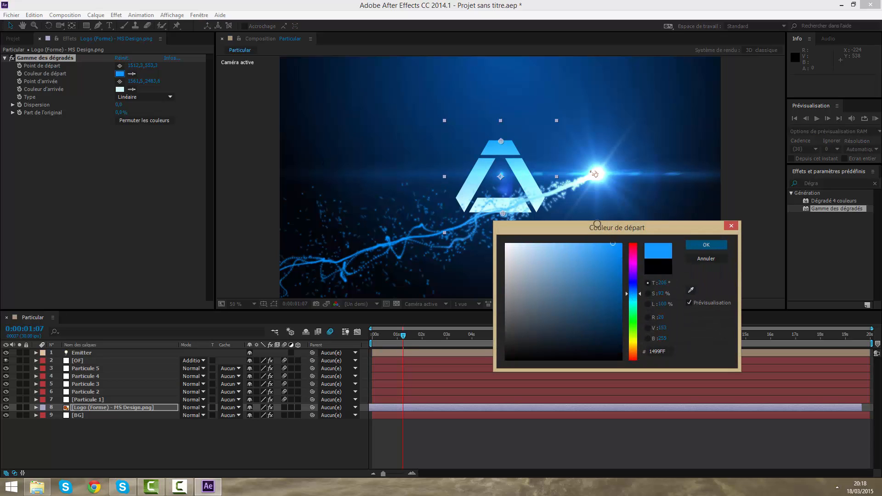
drag(597, 223, 591, 220)
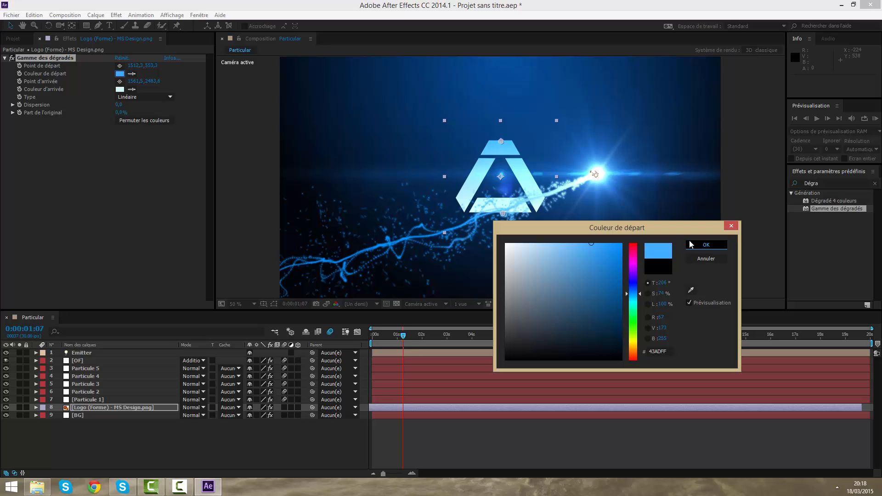
click(706, 245)
- Scale the logo layer down to 12%, keeping the OF layer in its original position
click(555, 121)
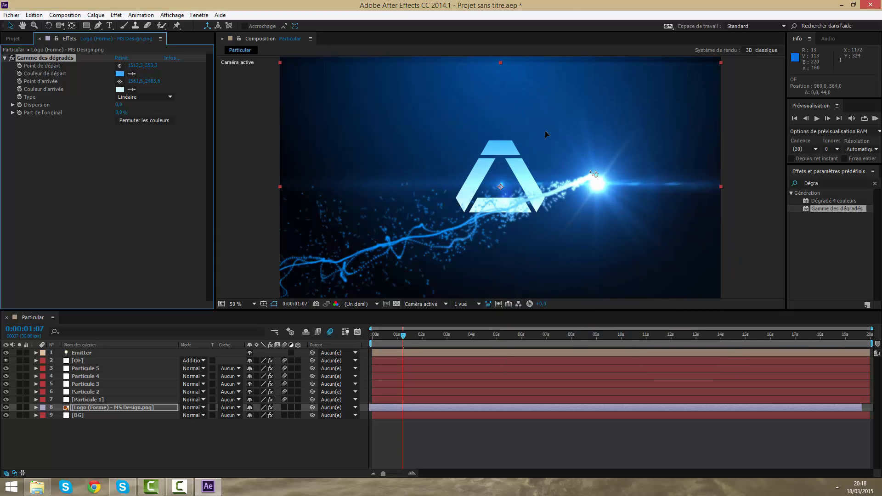
key(ctrl+z)
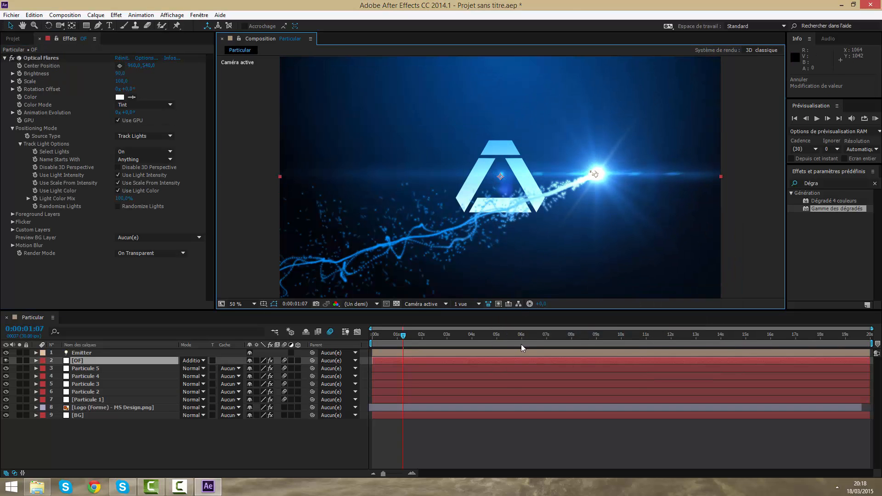
click(496, 405)
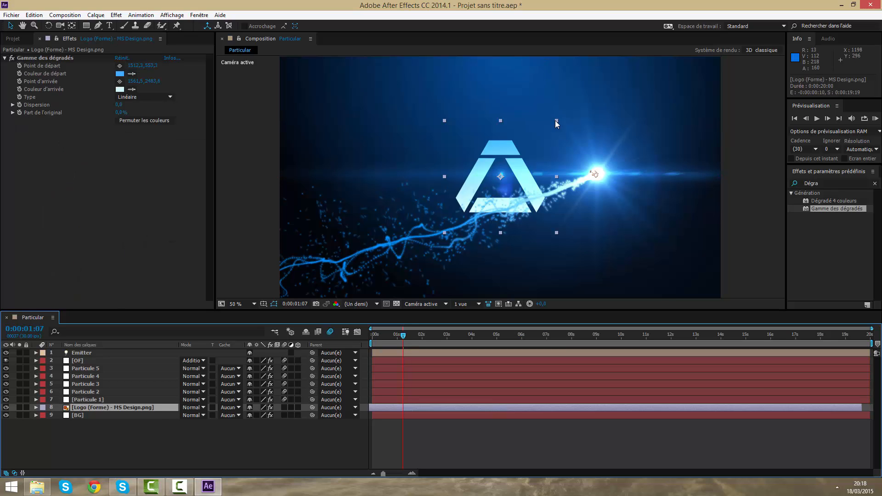
drag(555, 120, 544, 135)
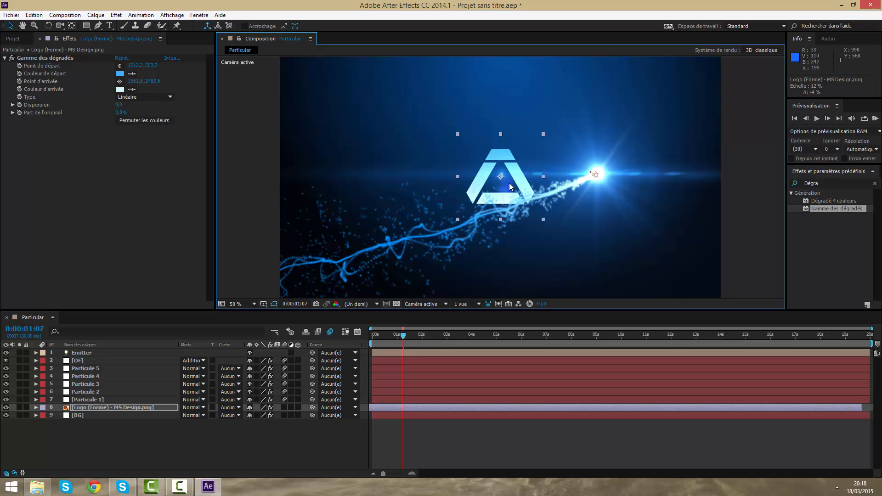
- Nudge the logo layer straight down to position 960, 678
key(Down)
key(Down)
key(Down)
key(Down)
key(Down)
key(Down)
key(Down)
key(Down)
key(Down)
key(Down)
key(Down)
key(Down)
key(Down)
key(Down)
key(Down)
key(Down)
key(Down)
key(Down)
key(Down)
key(Down)
key(Down)
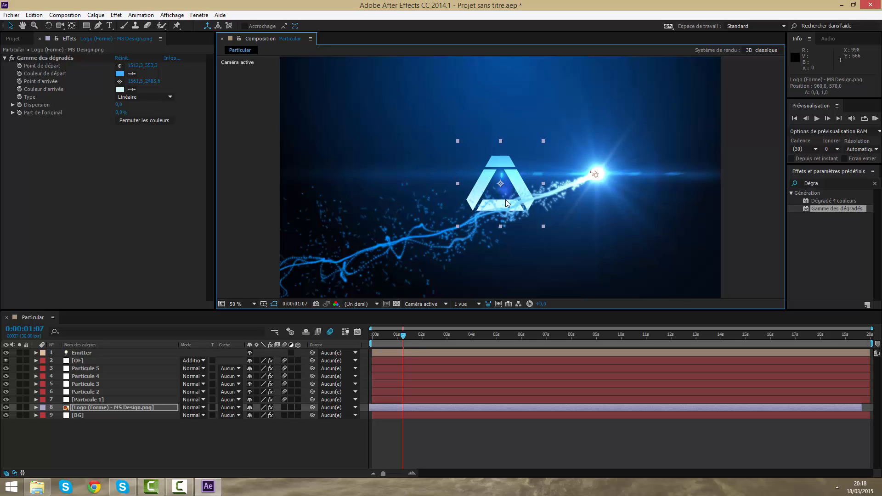
key(Down)
key(Down)
key(Down)
key(Down)
key(Down)
key(Down)
key(Down)
key(Down)
key(Down)
key(Down)
key(Down)
key(Down)
key(Down)
key(Down)
key(Down)
key(Down)
key(Down)
key(Down)
key(Down)
key(Down)
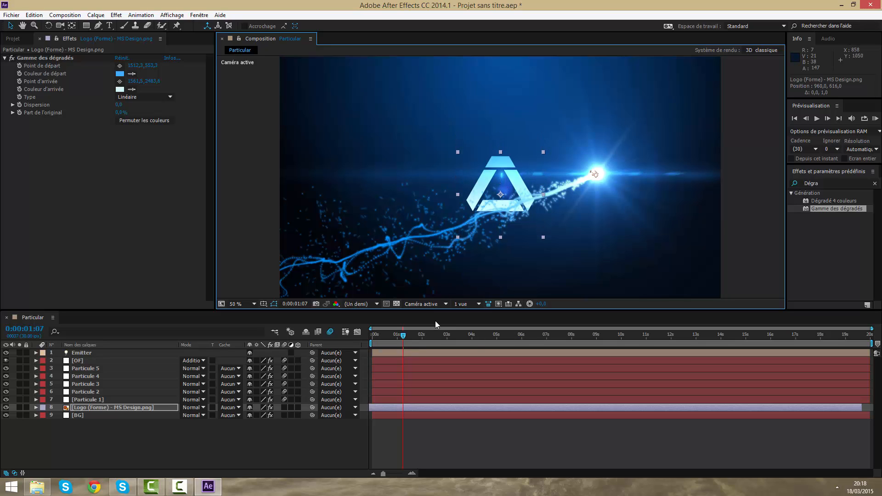
key(Down)
key(Down)
key(Down)
key(Down)
key(Down)
key(Down)
key(Down)
key(Down)
key(Down)
key(Down)
key(Down)
key(Down)
key(Down)
key(Down)
key(Down)
key(Down)
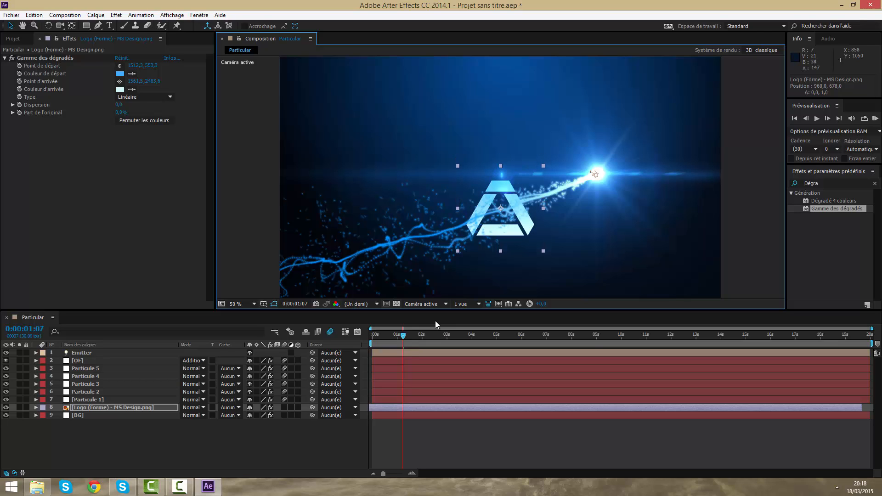
- Examine how the light streak and flare cross the logo between 0:00:00:24 and 0:00:01:00
drag(403, 334, 391, 340)
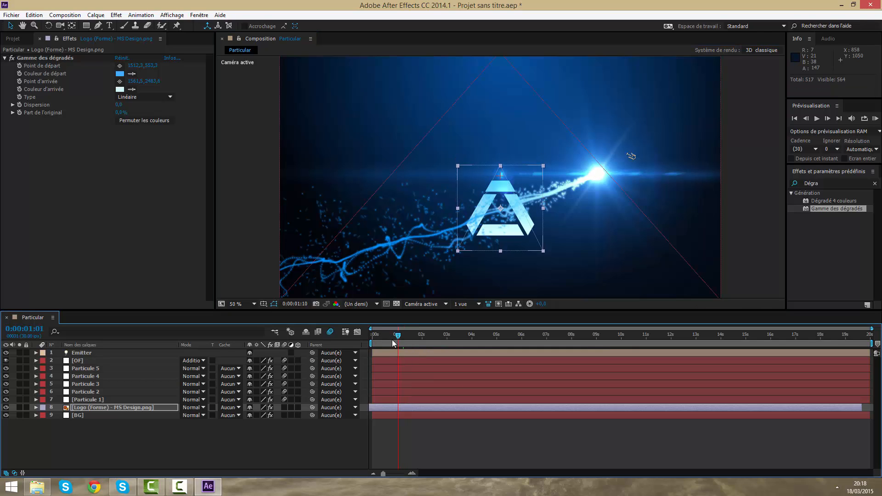
scroll(539, 193, down, 2)
click(370, 192)
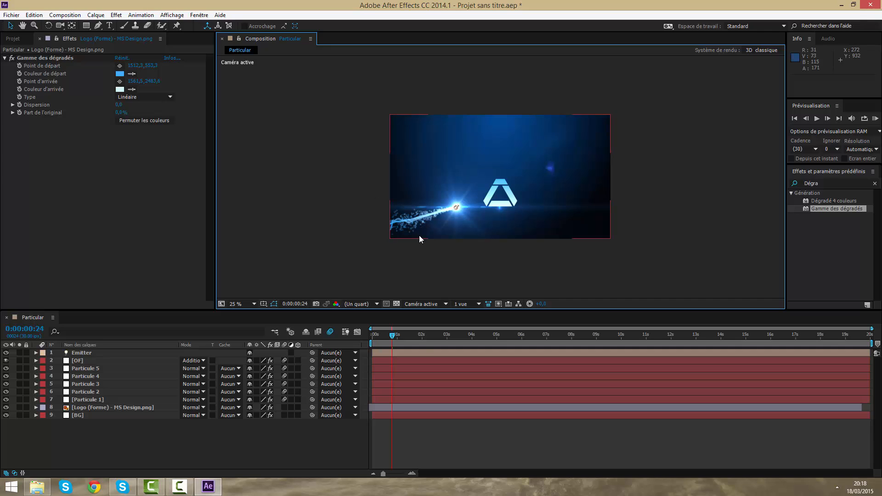
mouse_move(396, 334)
mouse_down()
mouse_move(405, 338)
mouse_move(398, 341)
mouse_up()
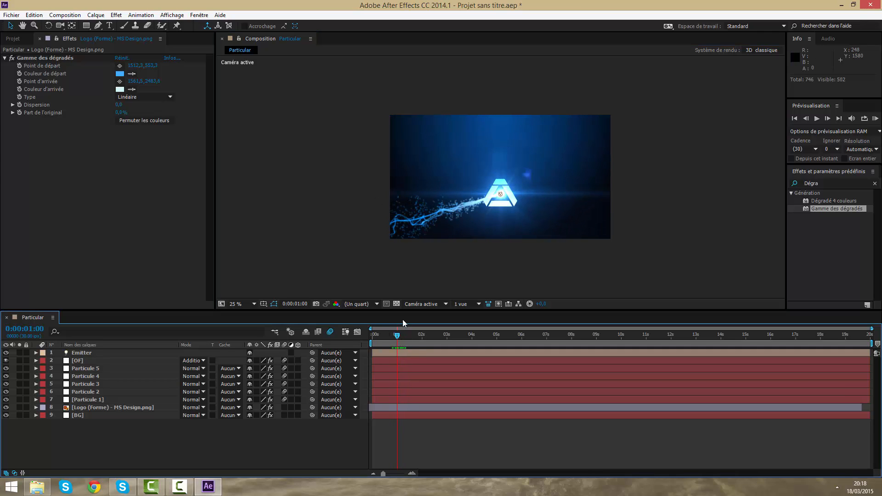
scroll(505, 203, up, 3)
key(space)
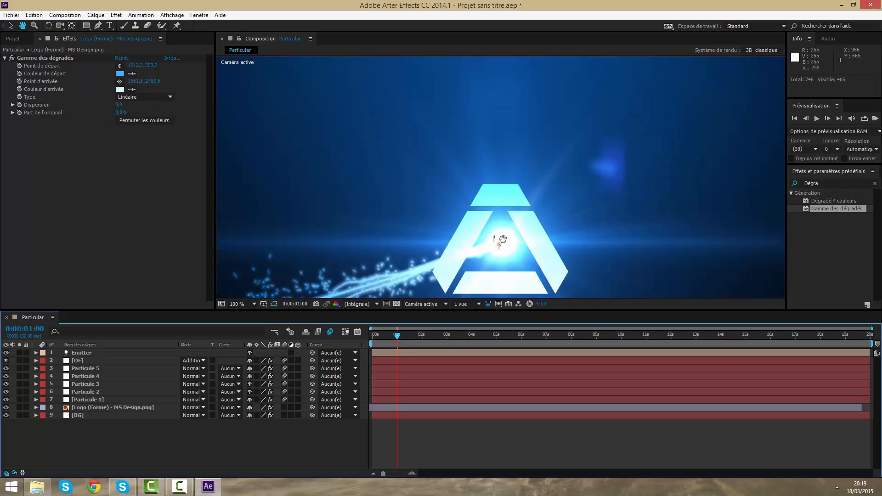
drag(502, 239, 508, 153)
scroll(508, 153, down, 4)
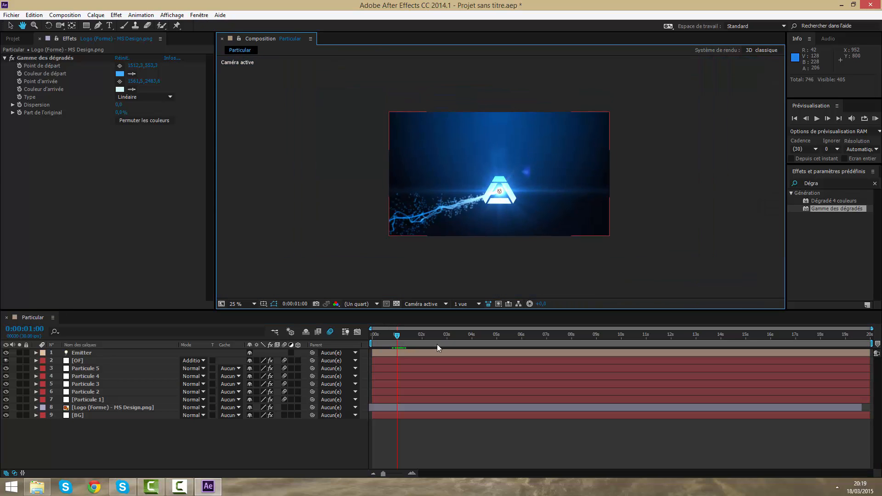
- Reshape the Emitter's motion path, moving its first position keyframe to -465.1, 931.7, -863.6 and its last to 2090.4, -317.2, -466.0
click(426, 354)
key(u)
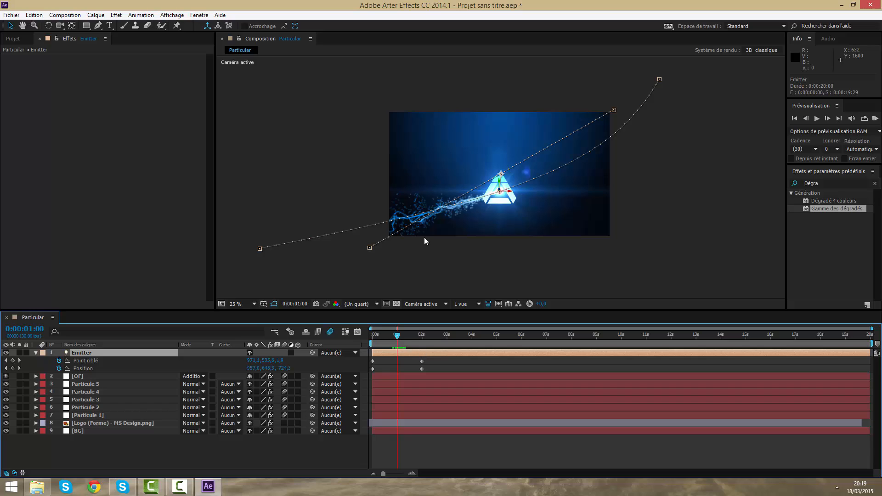
drag(260, 248, 262, 227)
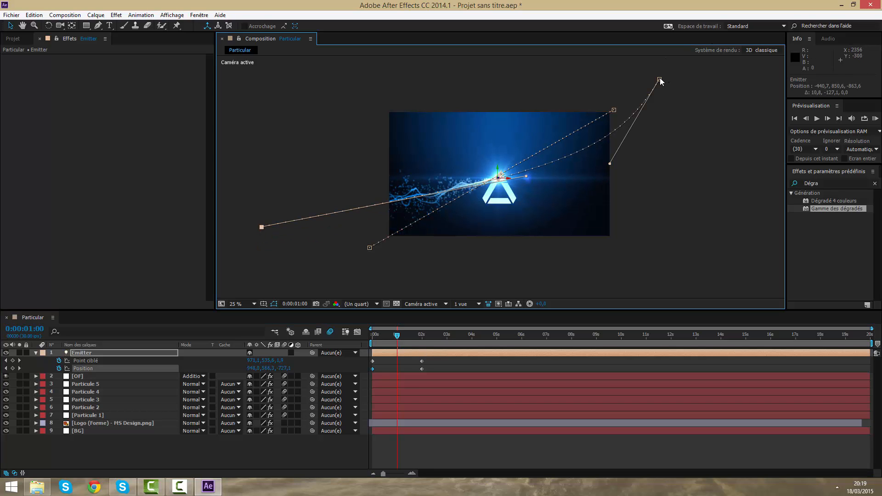
drag(660, 82, 657, 61)
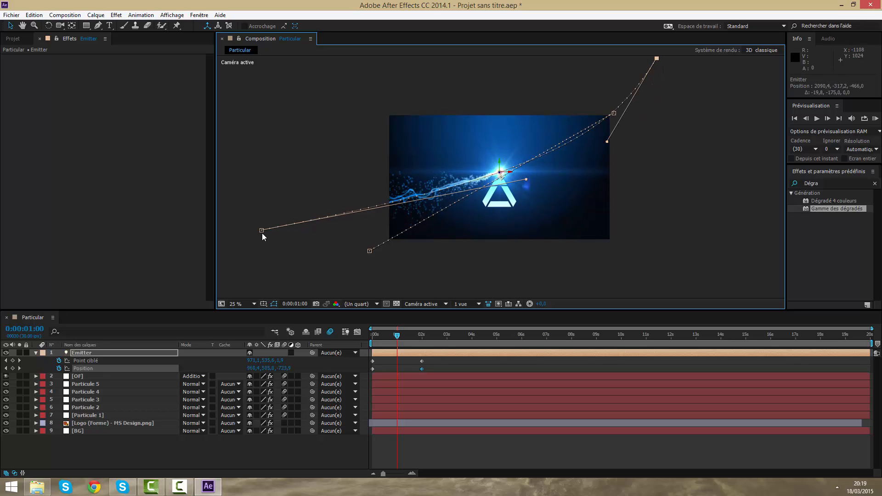
drag(262, 233, 258, 244)
click(242, 304)
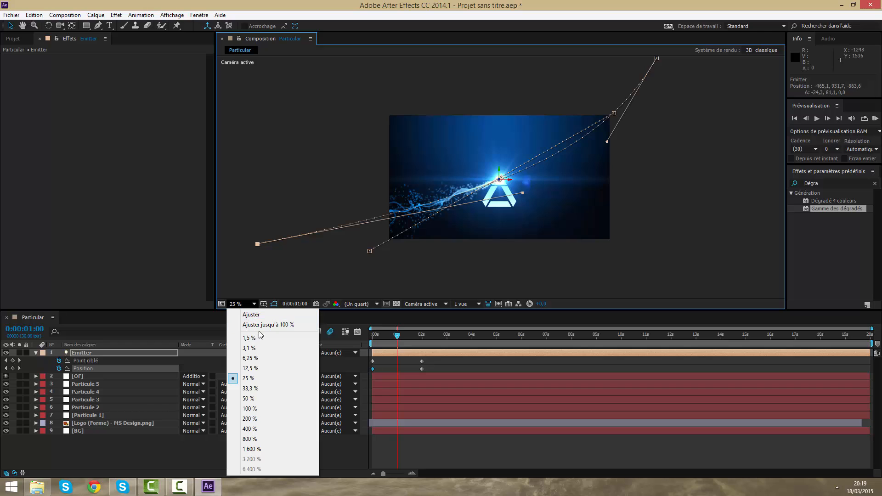
click(264, 320)
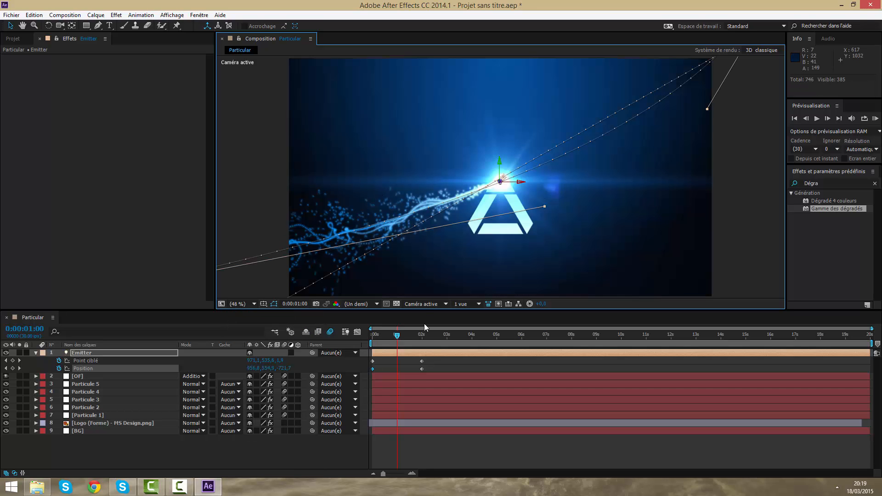
- Nudge the logo layer straight up to position 960, 550
click(421, 376)
click(425, 407)
click(425, 422)
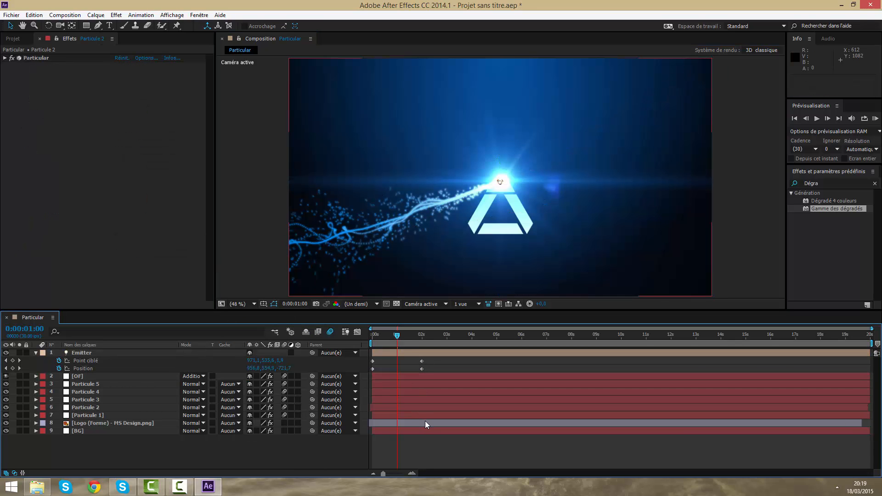
key(comma)
key(shift+Up)
key(shift+Up)
key(shift+Up)
key(shift+Up)
key(shift+Up)
key(shift+Up)
key(shift+Up)
key(shift+Up)
key(shift+Up)
key(shift+Up)
key(shift+Up)
key(shift+Up)
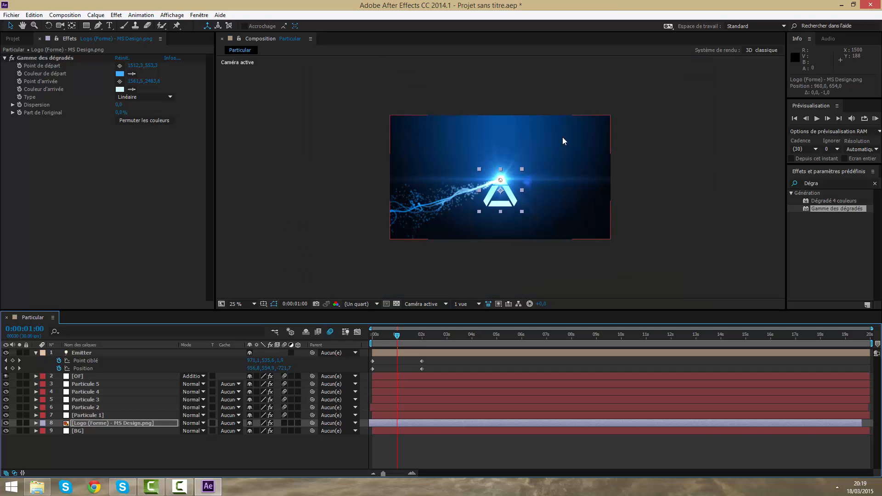
key(Up)
key(Up)
key(Up)
key(Up)
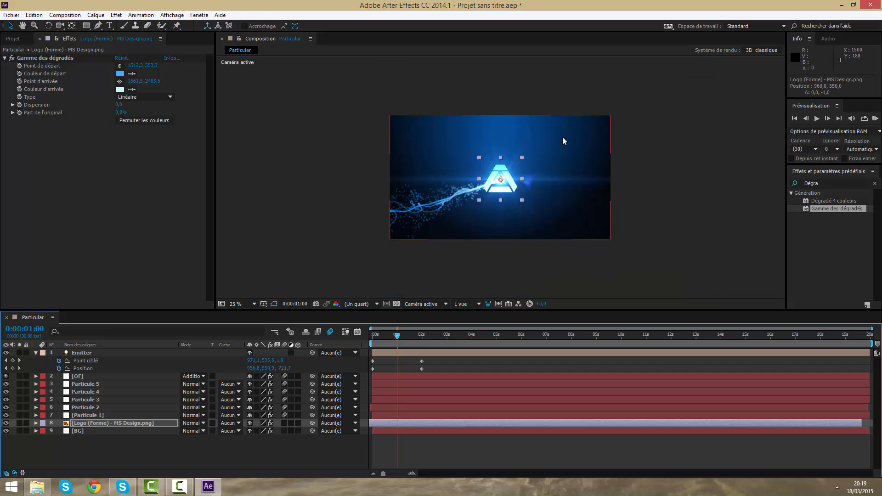
key(period)
right_click(562, 152)
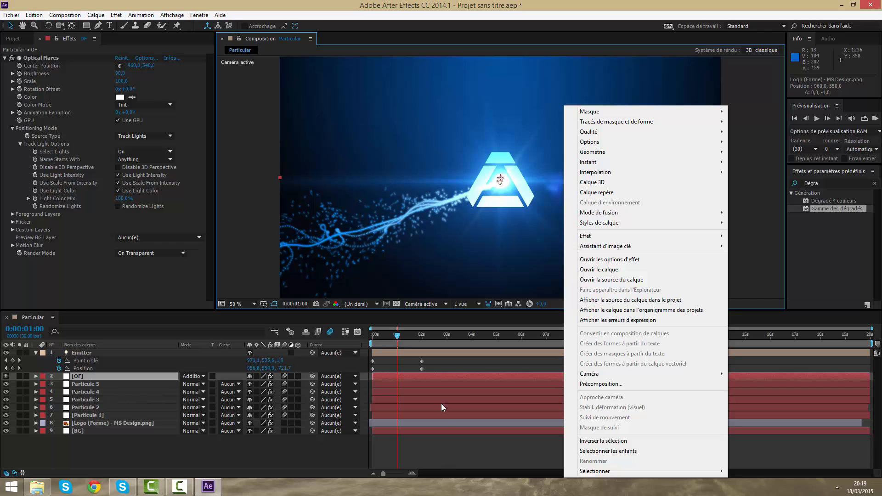
- At 0:00:00:27, draw a rectangular mask enclosing the whole logo on the logo layer and invert it
click(398, 339)
drag(398, 339, 395, 338)
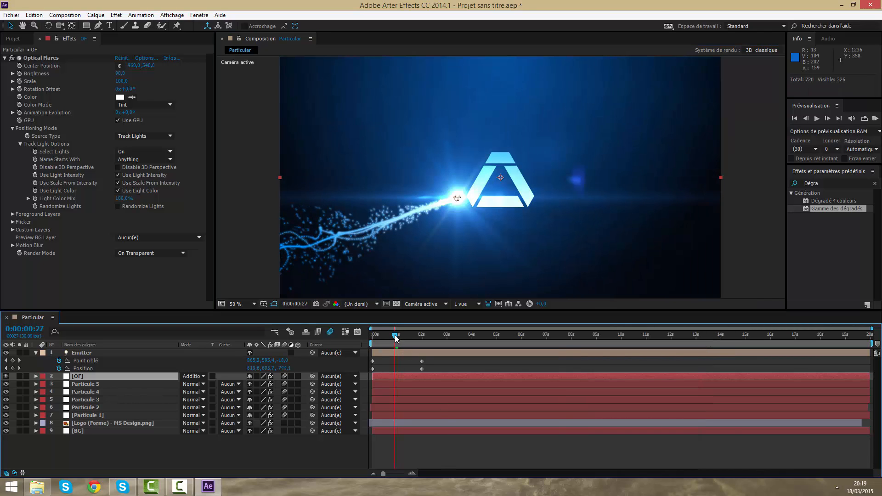
drag(390, 412, 390, 423)
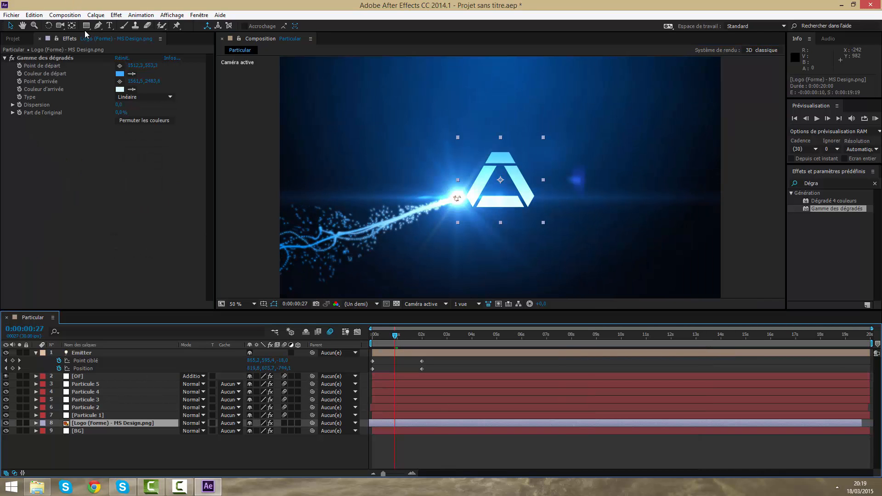
click(98, 25)
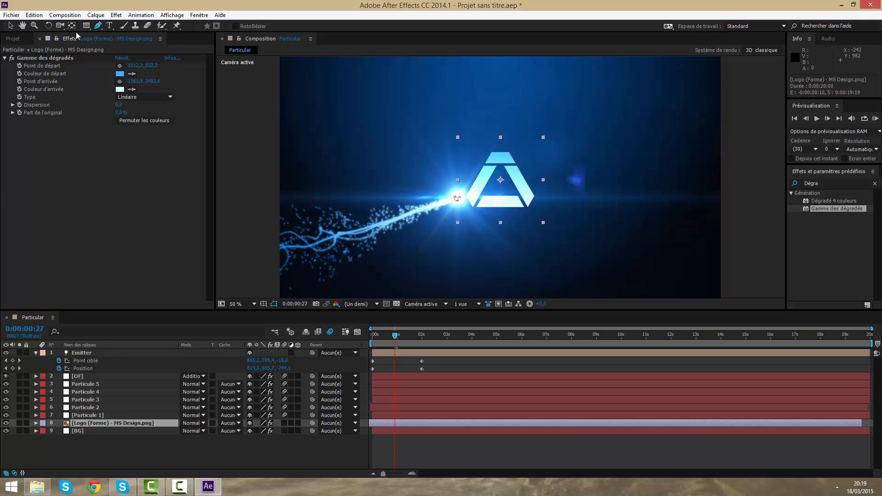
click(86, 25)
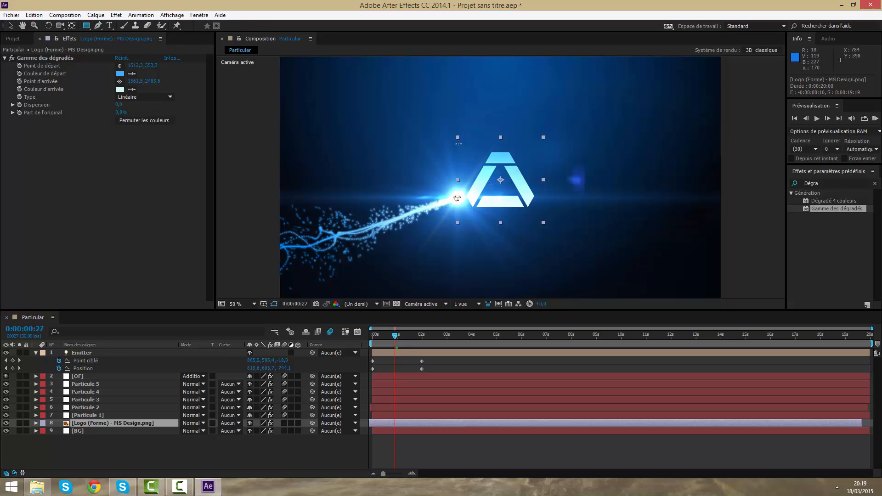
drag(457, 136, 542, 223)
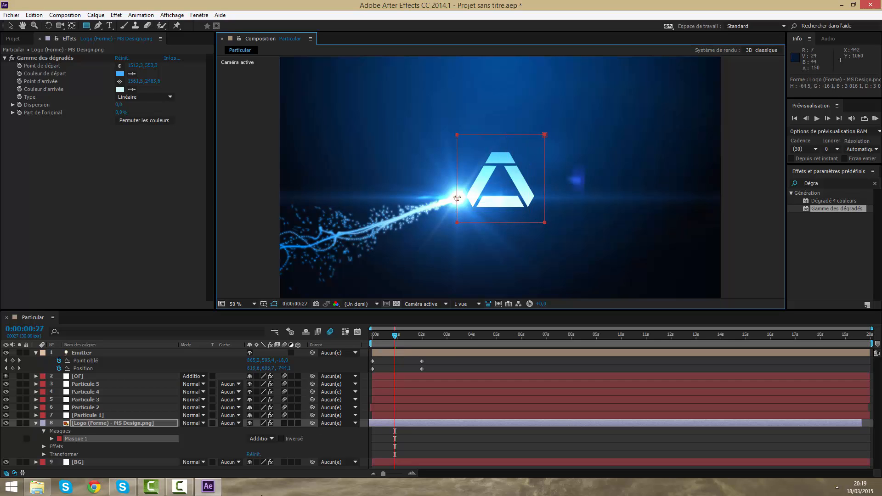
click(281, 438)
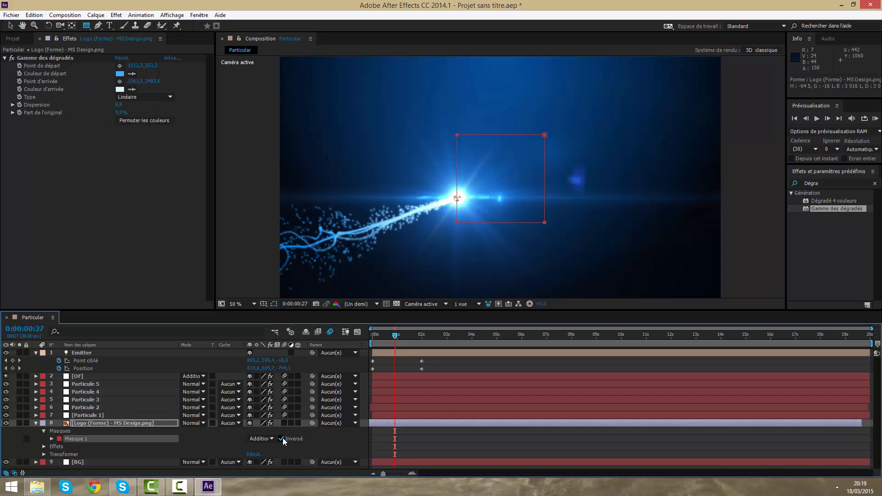
- Set a mask path keyframe for the logo's mask at 0:00:00:27
click(52, 439)
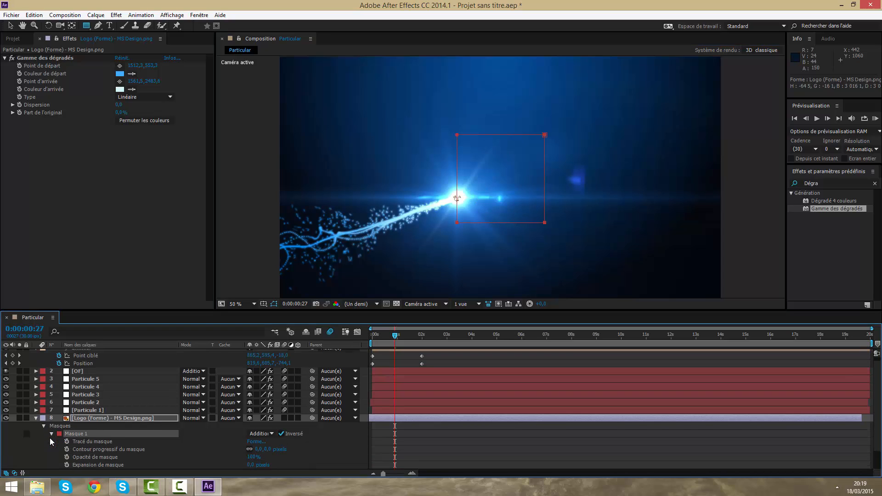
scroll(66, 443, down, 1)
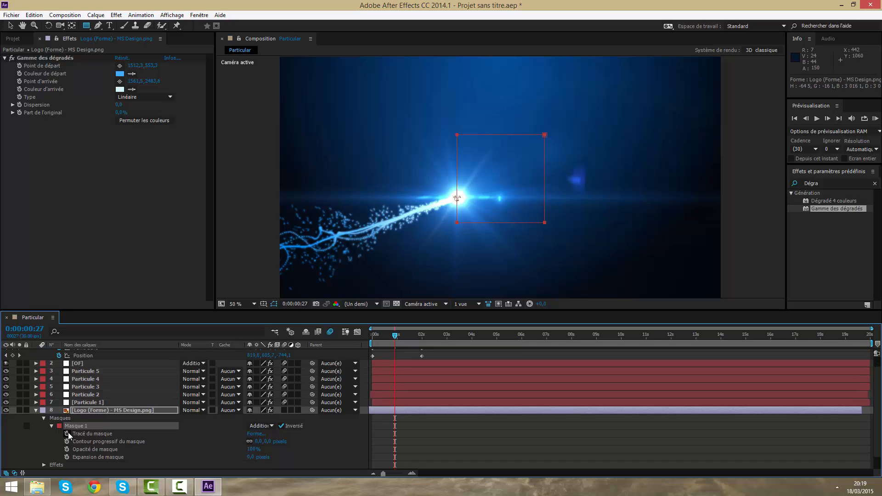
click(67, 434)
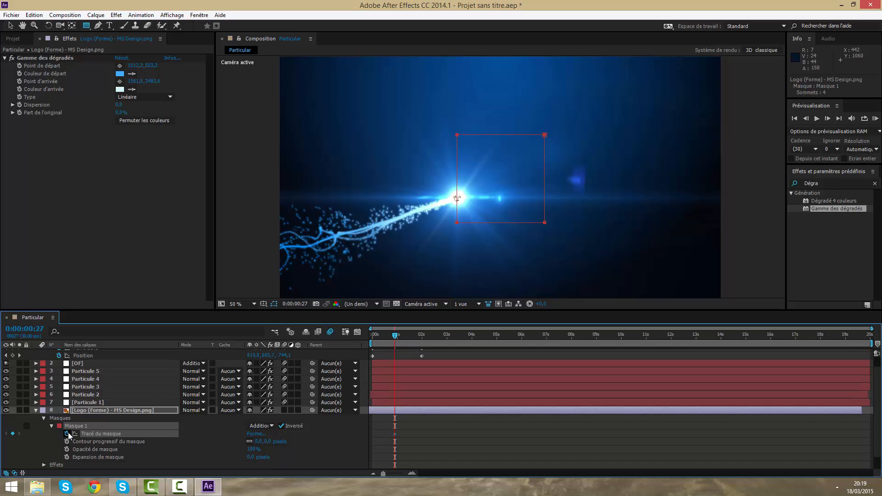
- At 0:00:01:03, shift the logo's mask horizontally past the logo's right edge to keyframe its reveal behind the flare
click(12, 28)
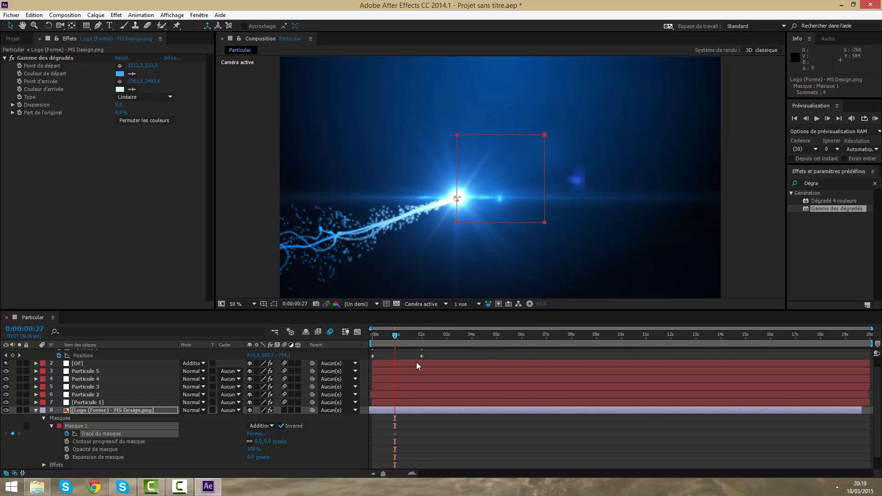
key(Page_Down)
key(Page_Down)
key(Page_Down)
key(Page_Down)
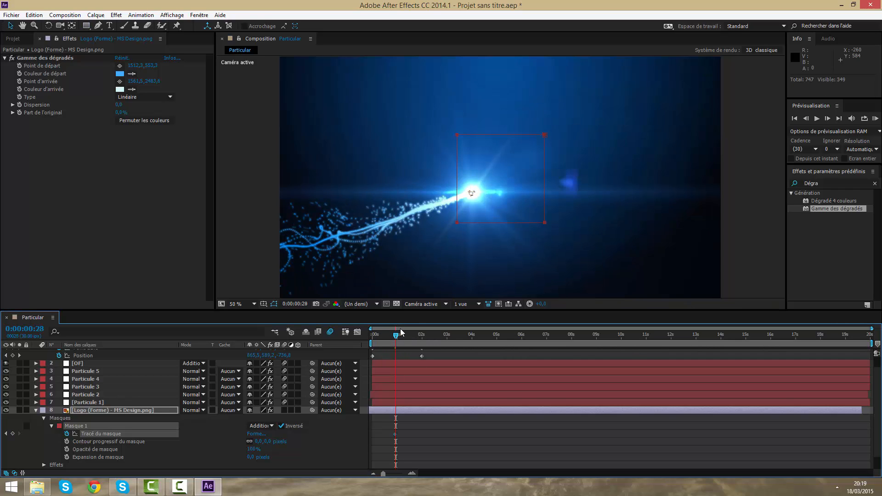
key(Page_Down)
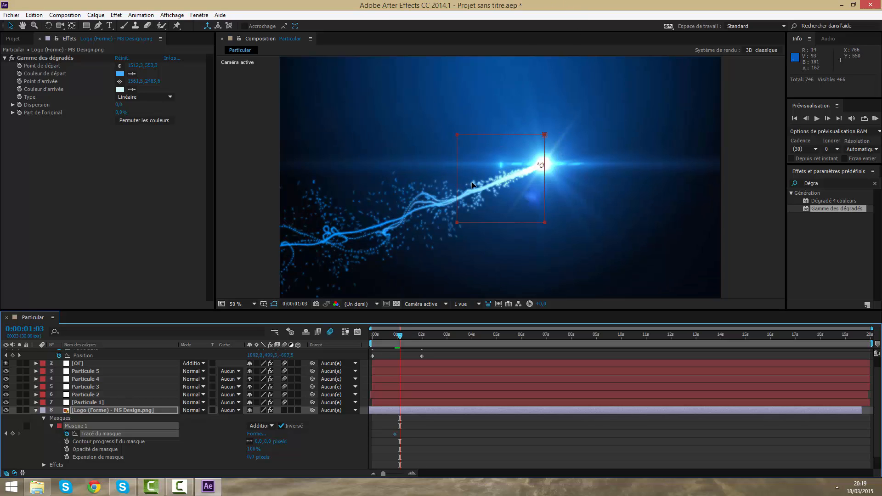
drag(473, 186, 539, 178)
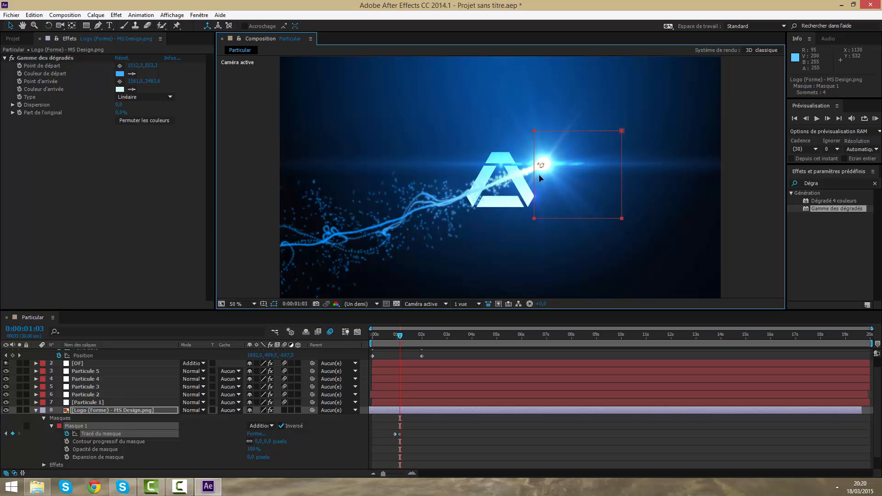
- Preview the logo being revealed as the light streak and flare pass over it
mouse_move(401, 341)
mouse_down()
mouse_move(393, 340)
mouse_move(416, 347)
mouse_move(397, 344)
mouse_up()
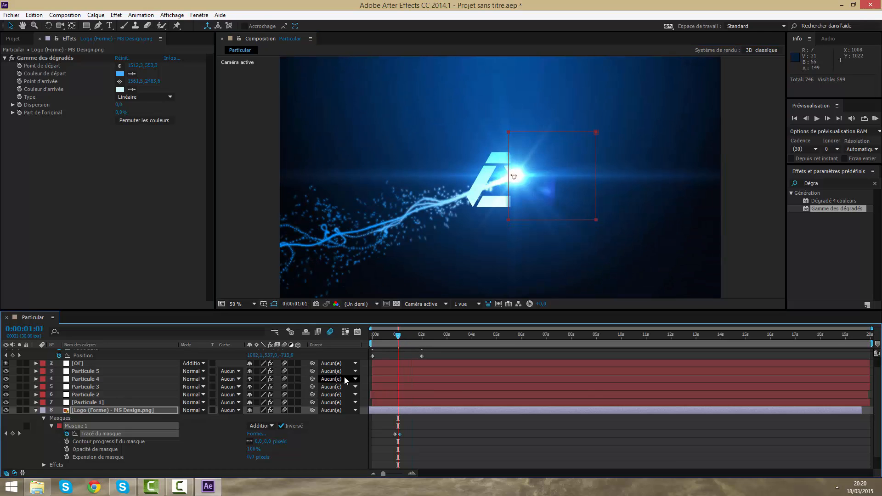
key(KP_0)
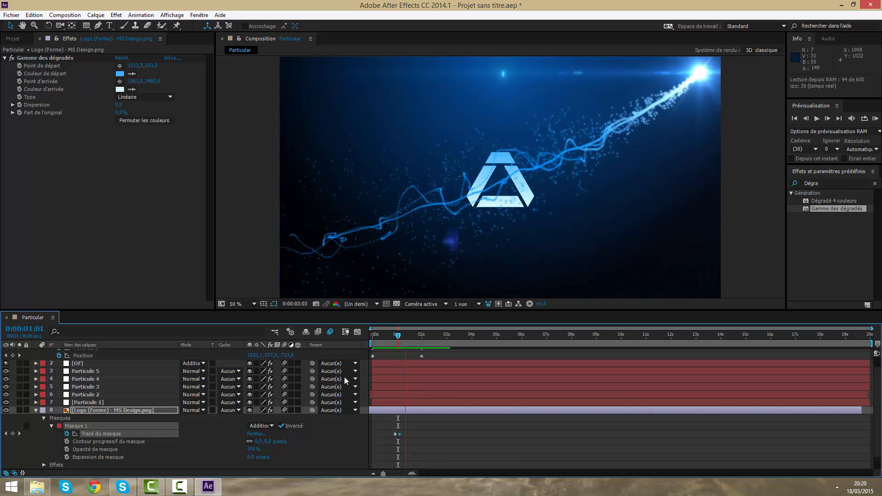
mouse_move(399, 336)
mouse_down()
mouse_move(406, 333)
mouse_move(388, 335)
mouse_move(398, 338)
mouse_up()
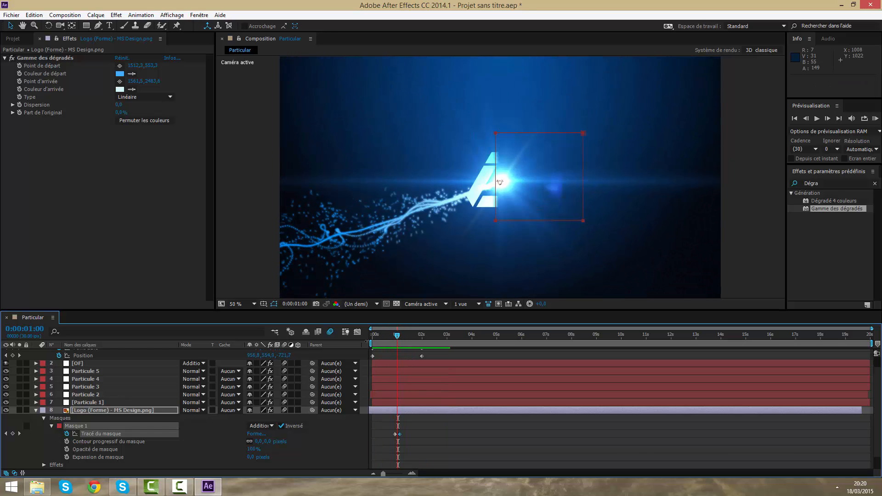
- Collapse the properties of the logo and Emitter layers and deselect all layers
scroll(32, 414, up, 1)
click(36, 418)
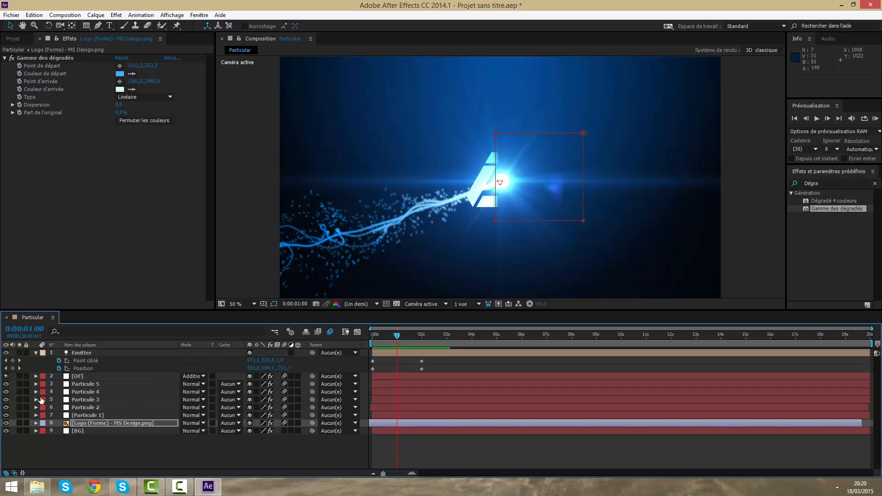
click(34, 352)
click(76, 442)
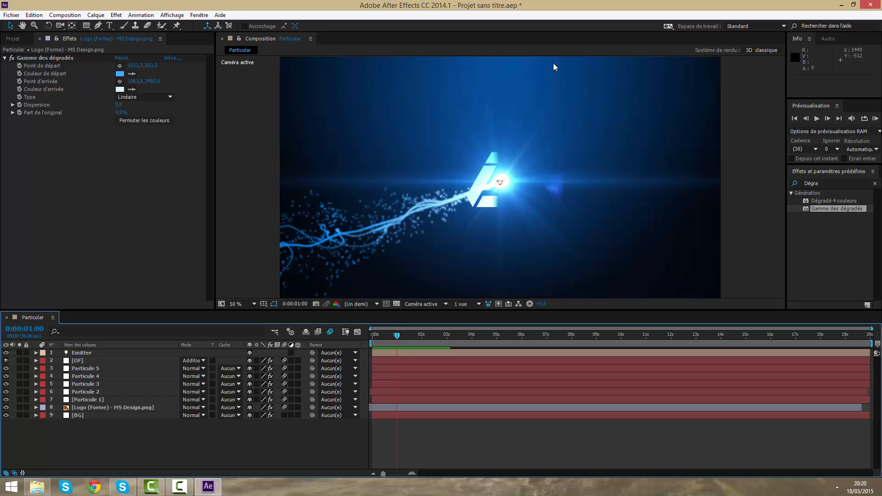
key(comma)
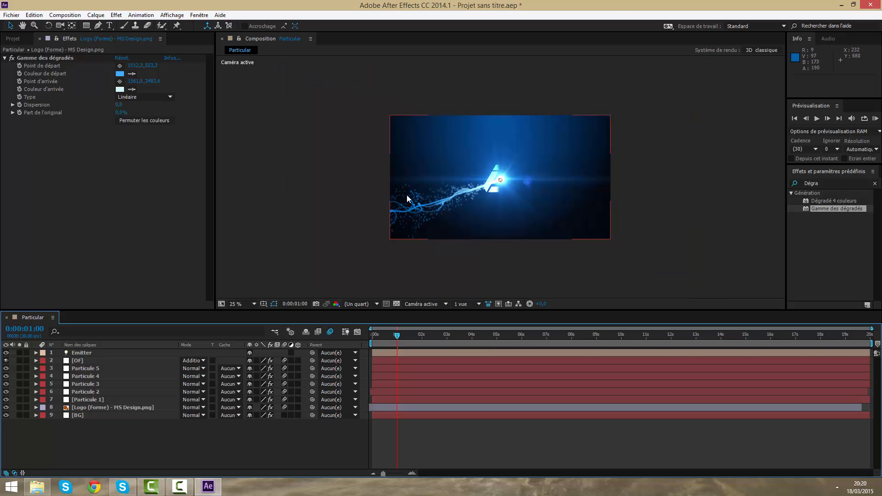
click(13, 39)
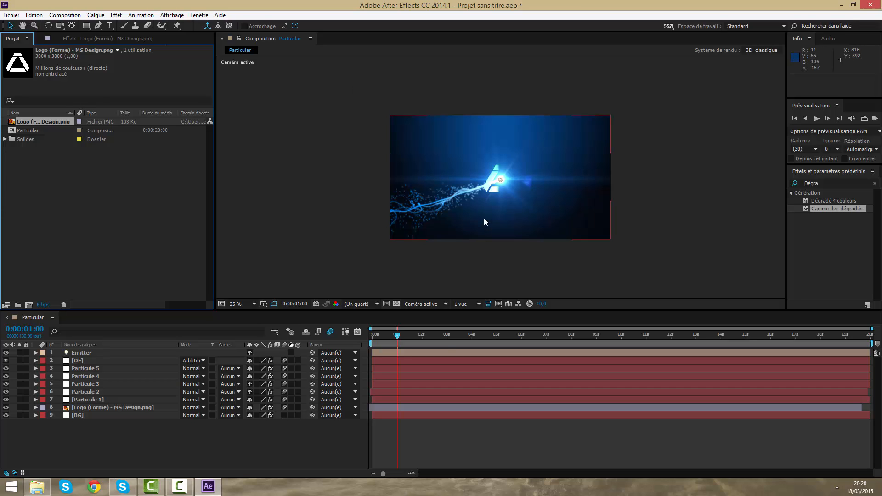
key(period)
scroll(484, 186, down, 2)
scroll(484, 186, up, 2)
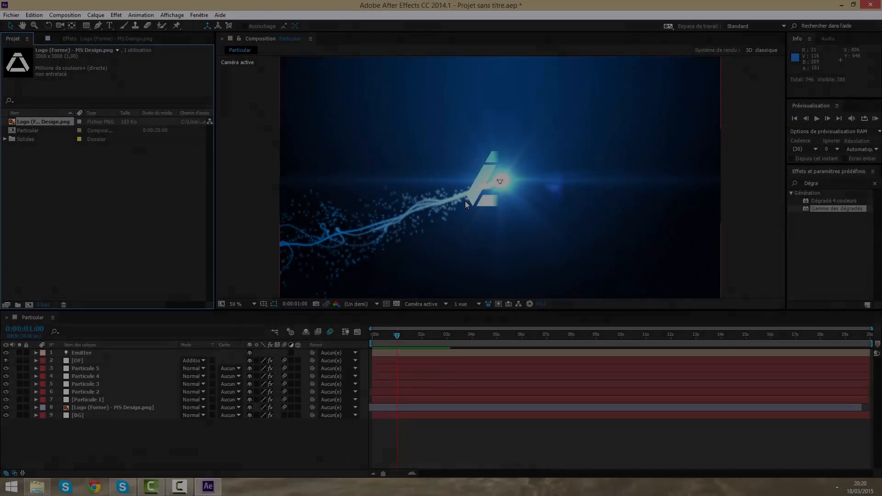
key(comma)
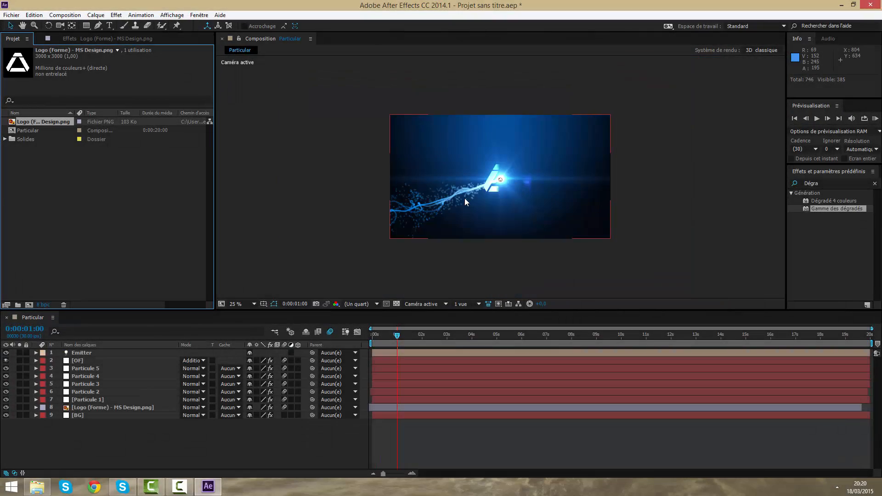